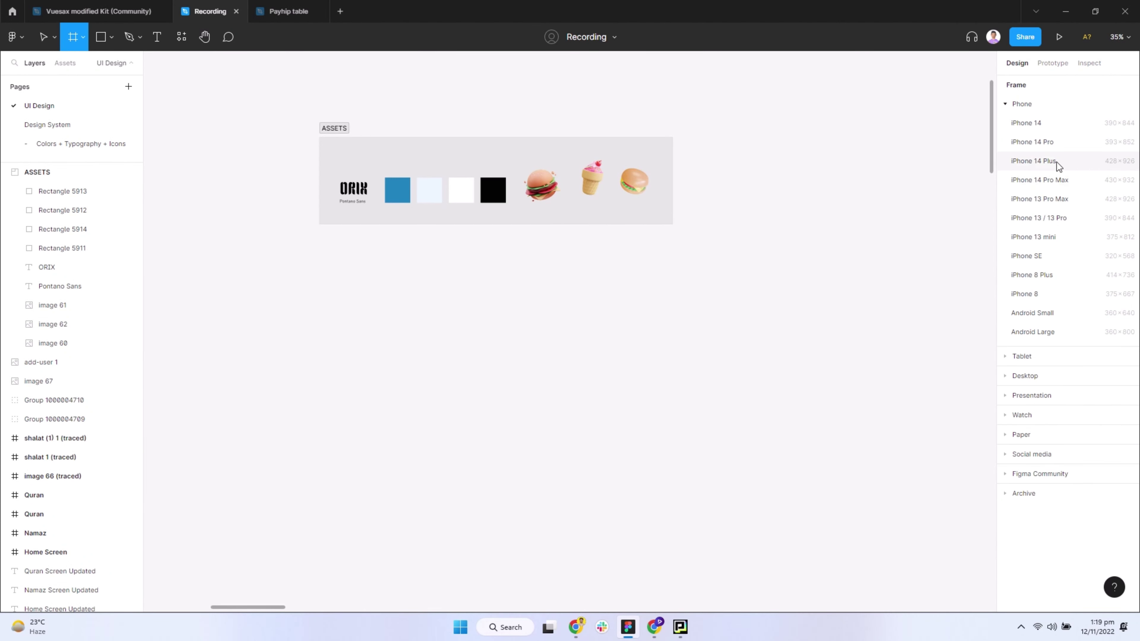
Step: Add a 375×812 iPhone 13 mini frame below the ASSETS board and name it Screen 1
click(1049, 237)
mouse_move(598, 288)
mouse_down()
mouse_move(397, 295)
mouse_move(416, 300)
mouse_up()
scroll(361, 288, up, 1)
double_click(351, 250)
text(Screen 1)
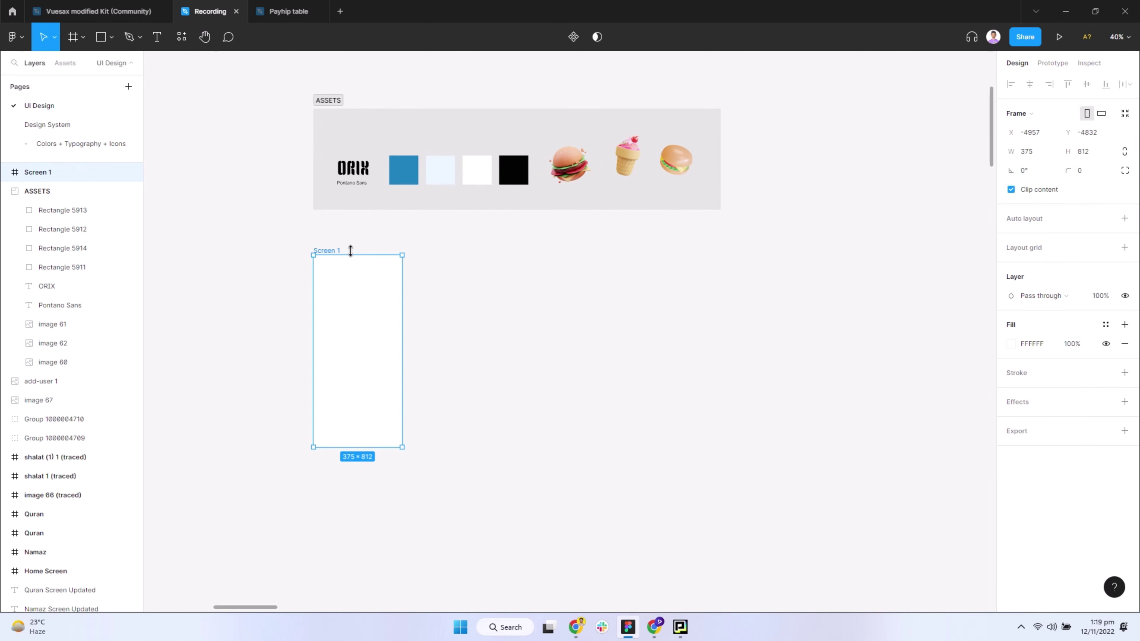
click(292, 402)
click(354, 314)
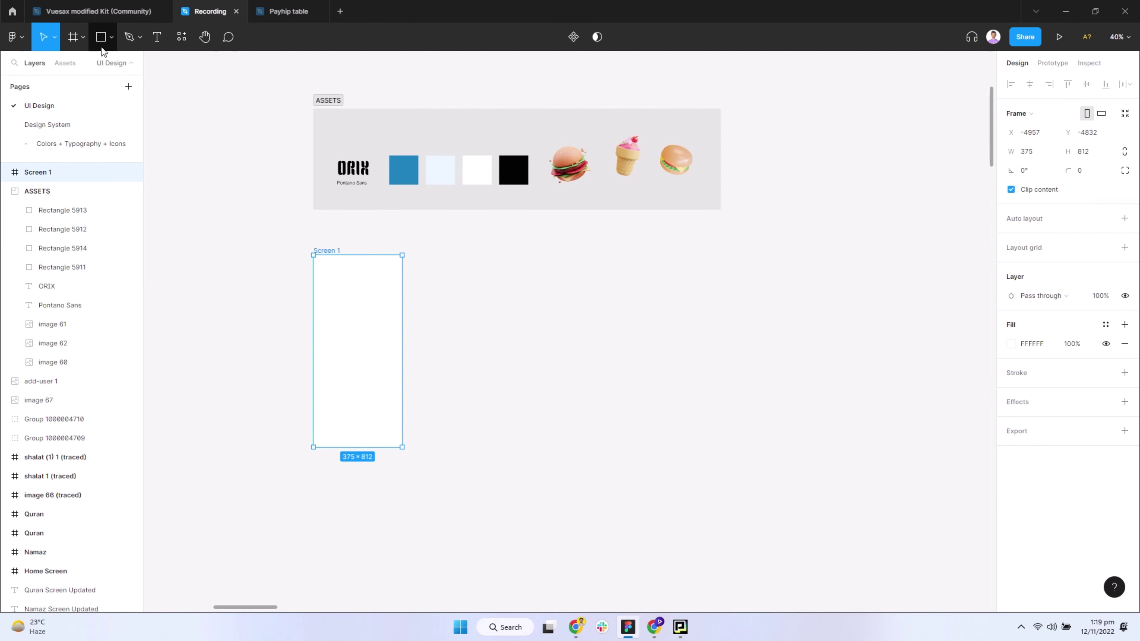
Step: Draw a rectangle snapped to Screen 1's top-left corner, filled with light blue E9F5FC
drag(319, 274, 368, 371)
mouse_move(351, 328)
mouse_down()
mouse_move(345, 309)
mouse_move(403, 303)
mouse_up()
drag(360, 356, 360, 393)
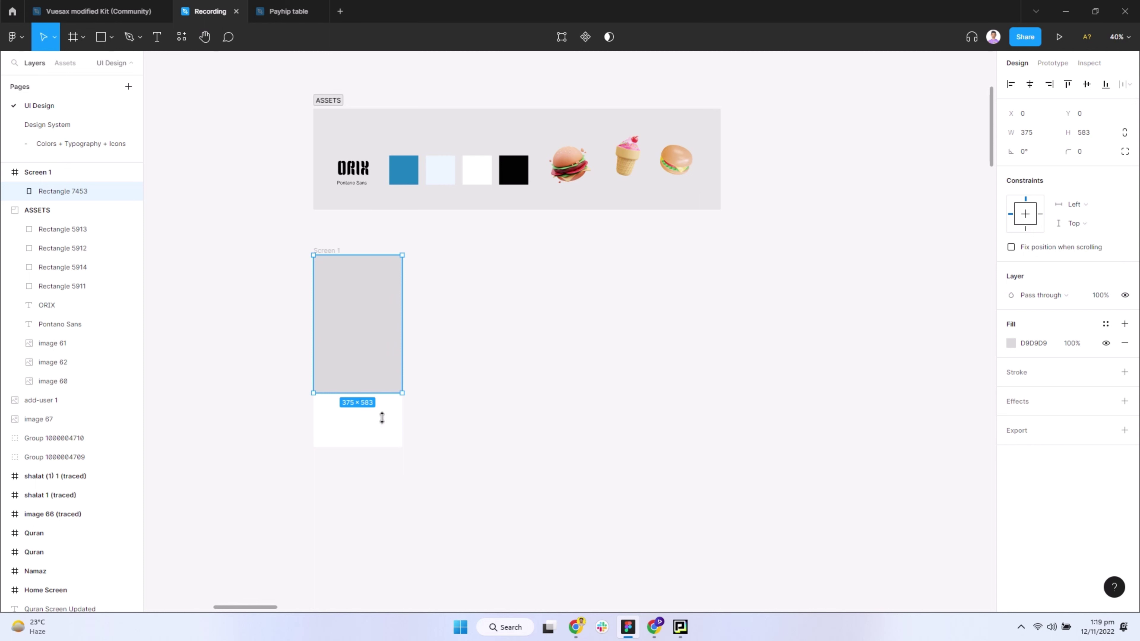
key(i)
click(440, 170)
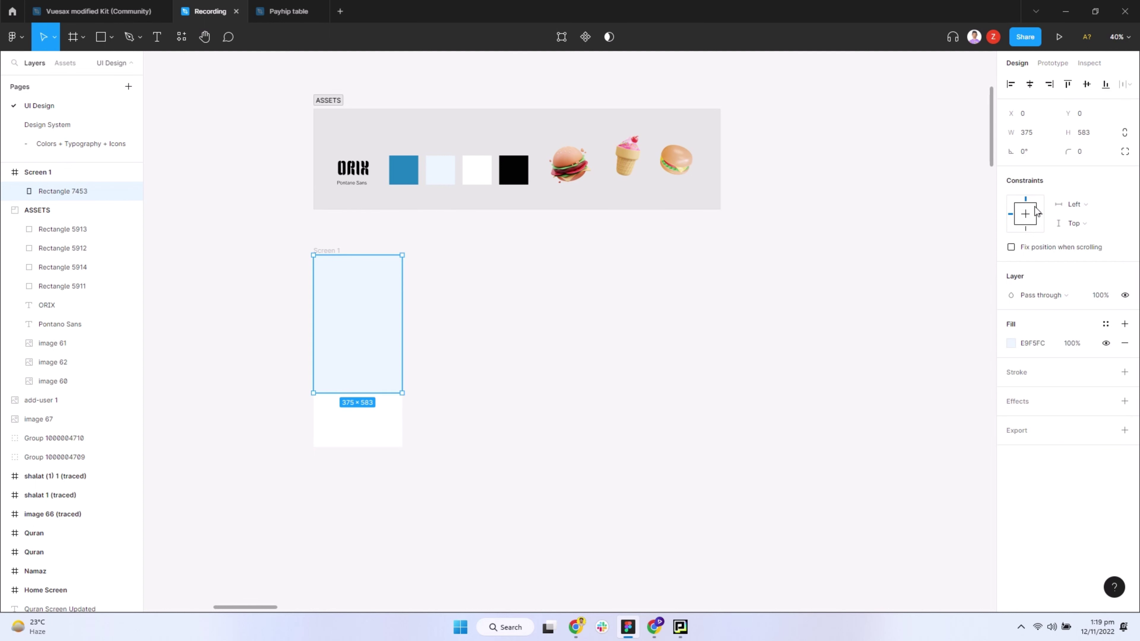
Step: Change the rectangle's fill to a linear gradient and stretch it to 698 px tall
click(1011, 343)
click(873, 300)
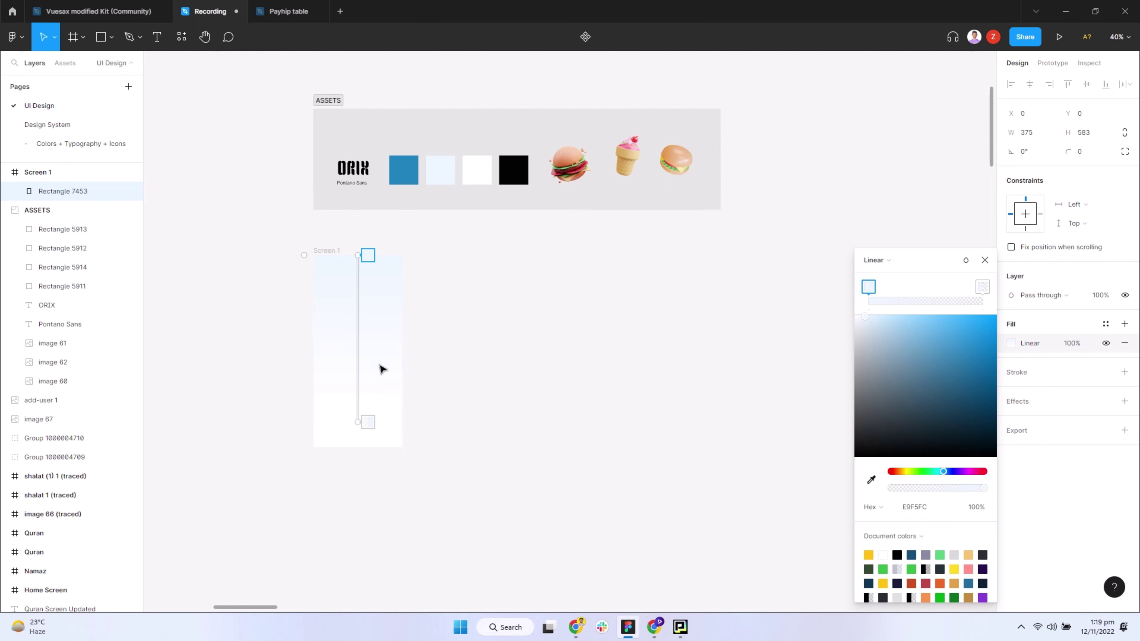
click(391, 360)
drag(379, 395, 379, 422)
click(473, 397)
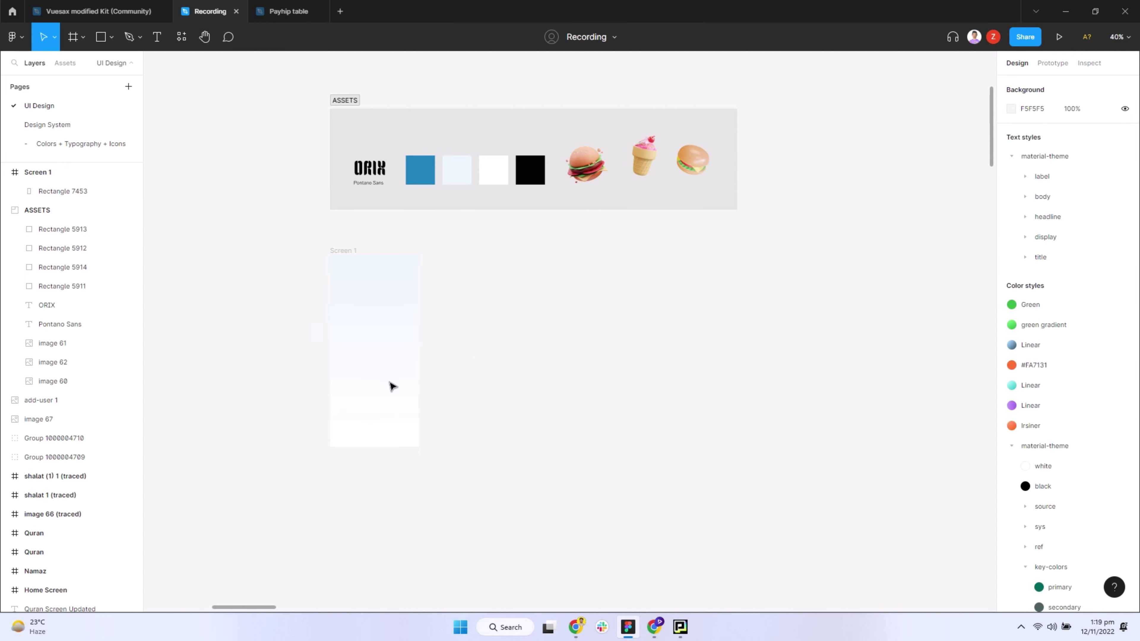
scroll(413, 391, up, 2)
click(417, 395)
key(Return)
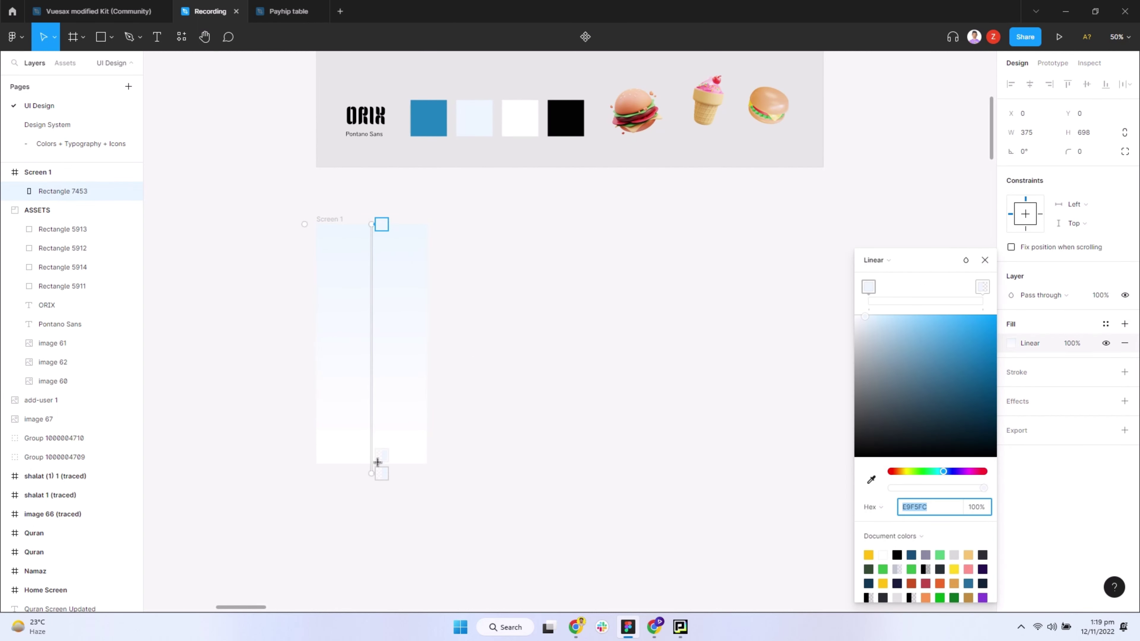
click(478, 383)
scroll(493, 379, up, 2)
Step: Copy the ORIX logo text from ASSETS into Screen 1 and centre it
click(365, 157)
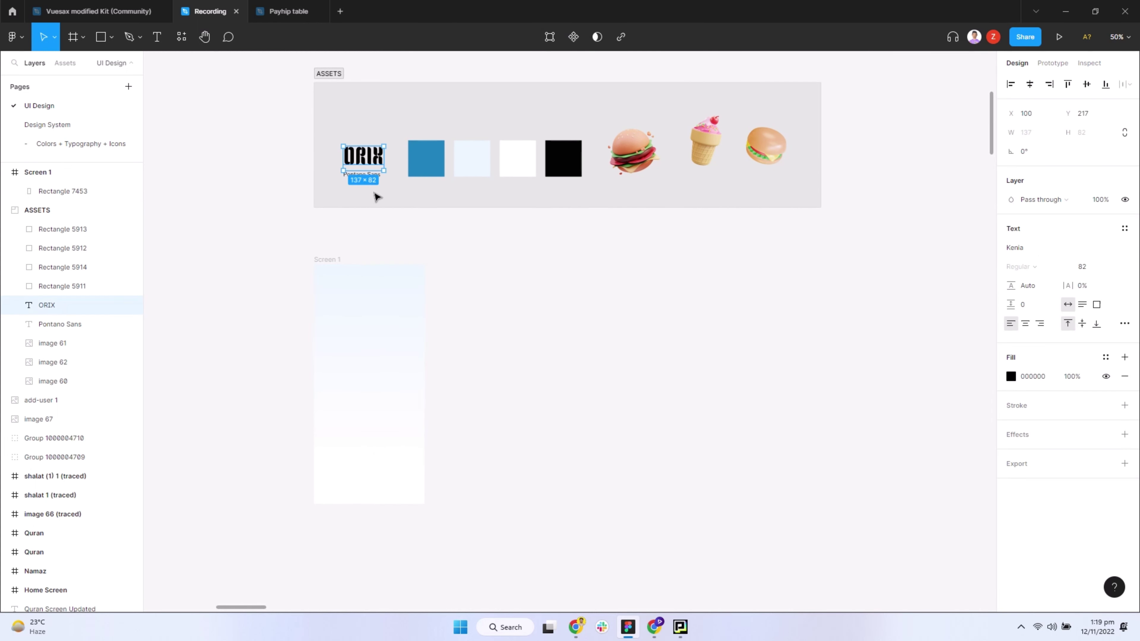
key(ctrl+c)
click(376, 392)
key(ctrl+v)
scroll(377, 323, up, 3)
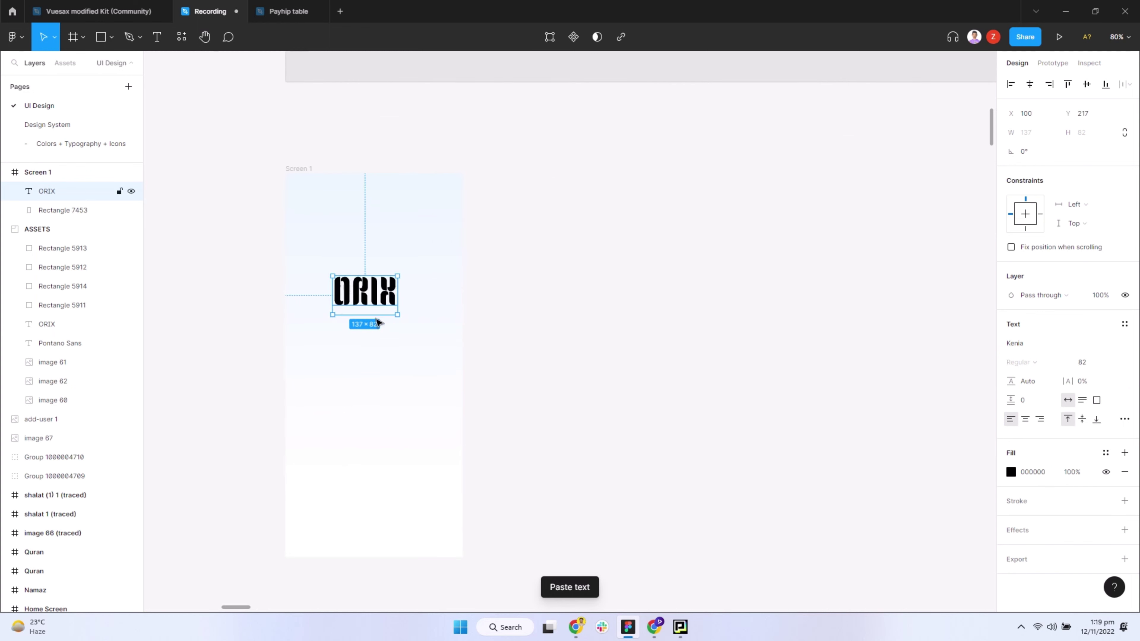
drag(377, 323, 385, 364)
key(alt)
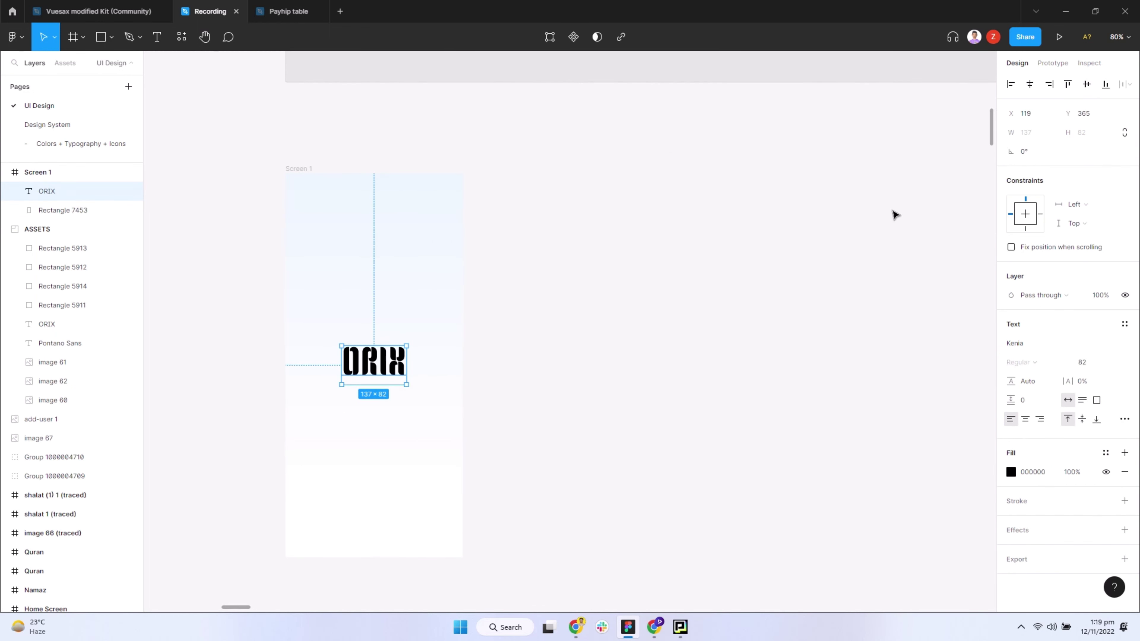
click(450, 369)
scroll(542, 343, down, 2)
scroll(508, 347, up, 1)
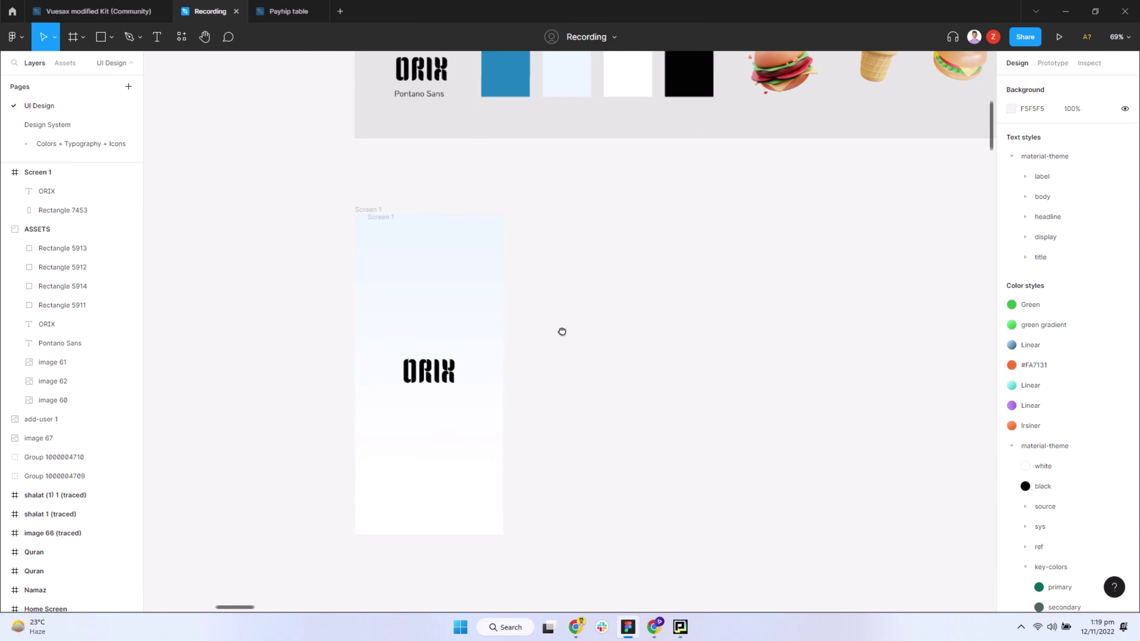
Step: Paste the Pontano Sans caption centred under ORIX, reading Fastfood Zone
click(456, 320)
scroll(406, 517, up, 2)
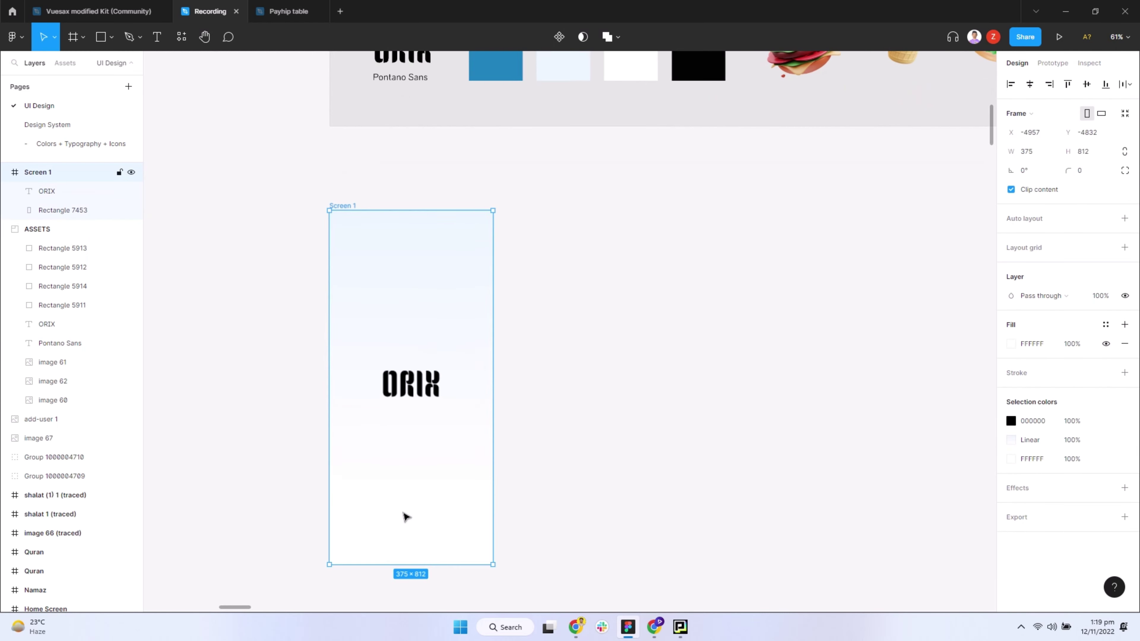
key(ctrl+v)
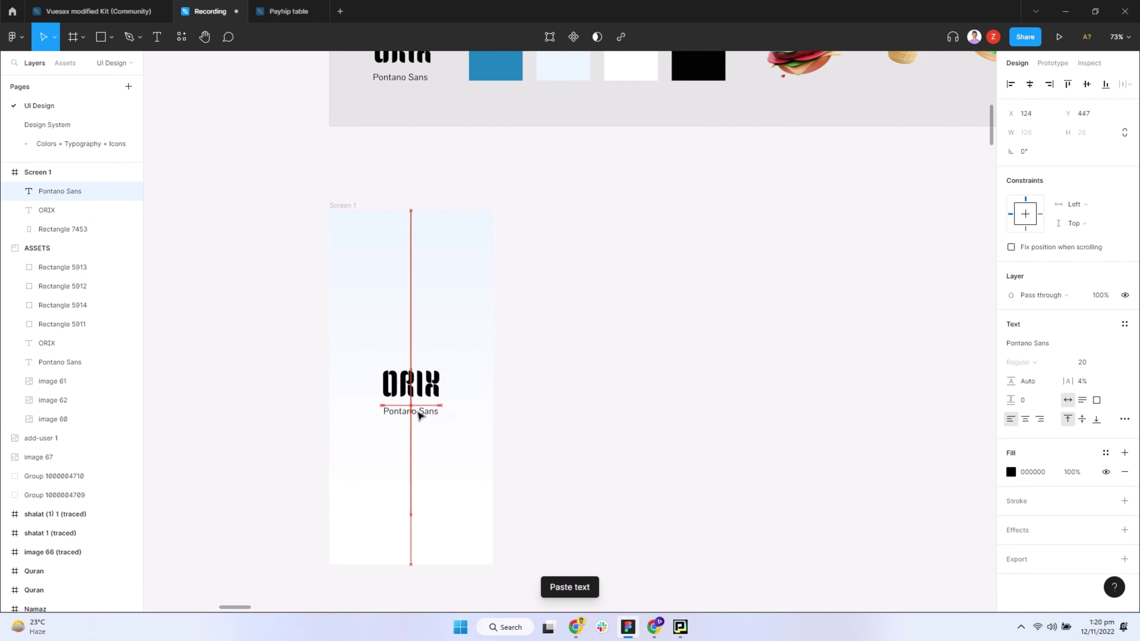
drag(419, 415, 419, 415)
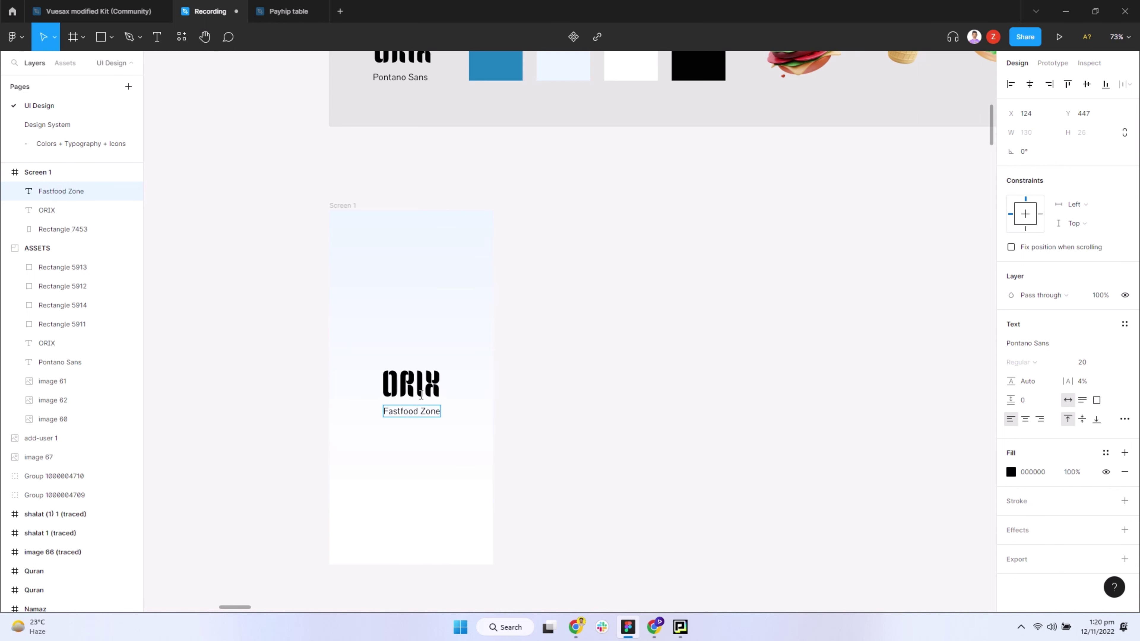
scroll(424, 418, up, 3)
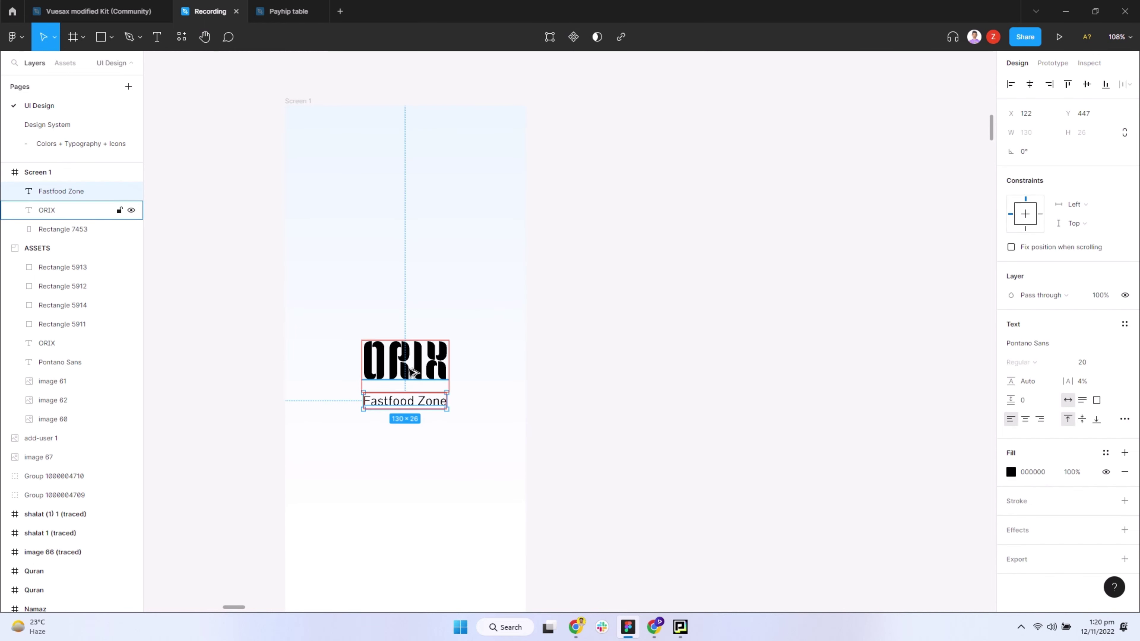
click(471, 356)
scroll(504, 438, down, 3)
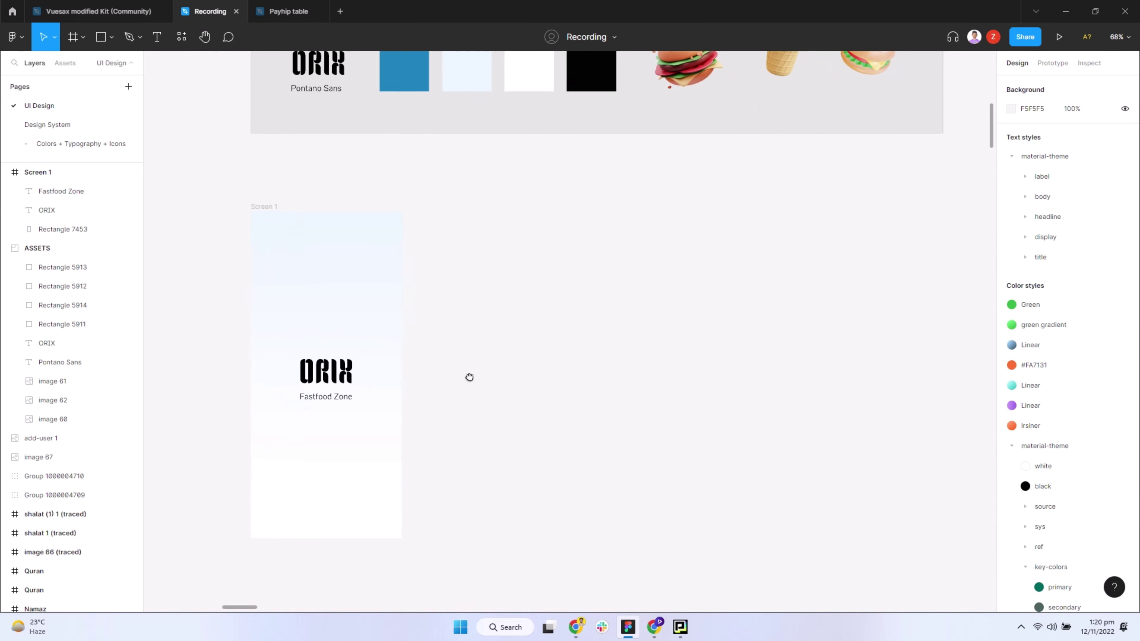
click(271, 242)
scroll(486, 336, down, 3)
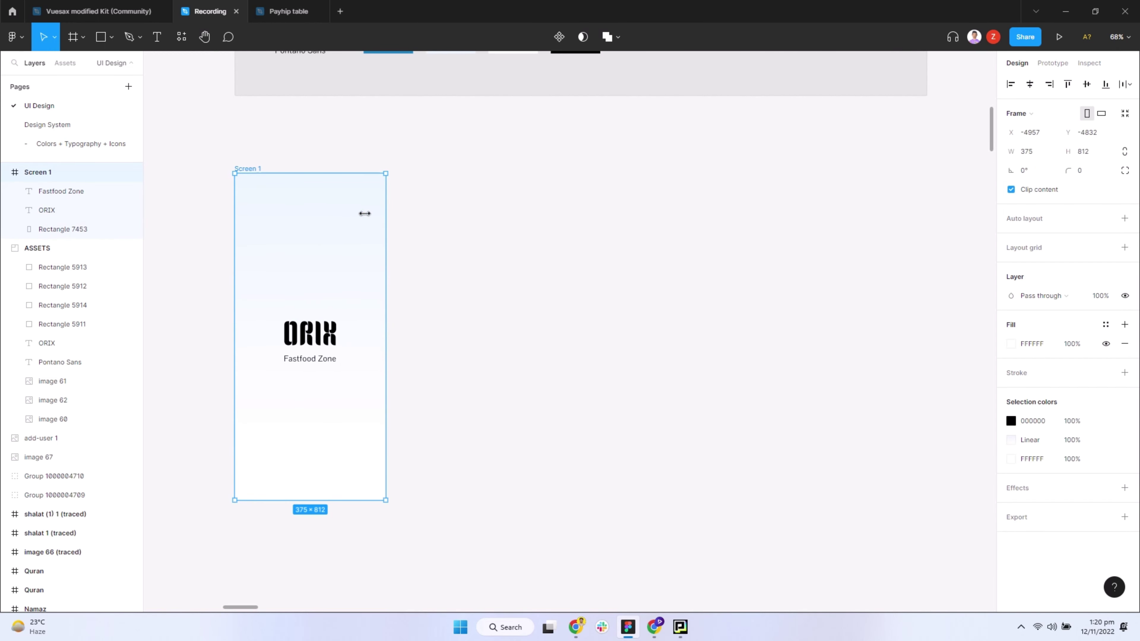
Step: Duplicate Screen 1 as Screen 2 and paste a 140-wide rectangle over its logo
drag(258, 169, 427, 182)
click(580, 316)
scroll(570, 319, up, 3)
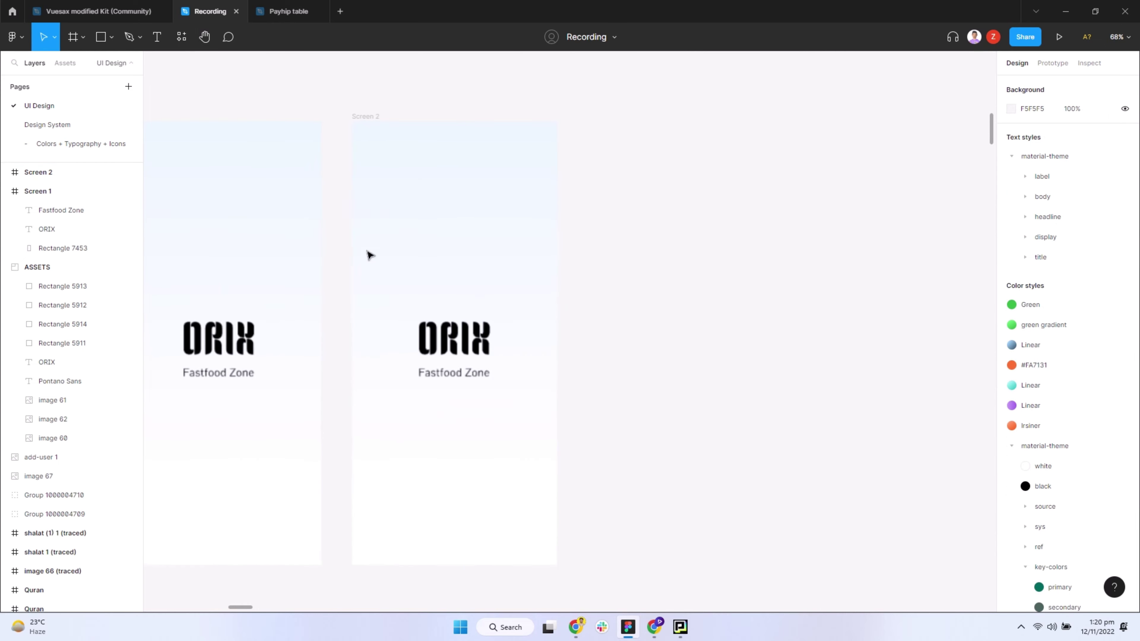
click(470, 262)
key(ctrl+v)
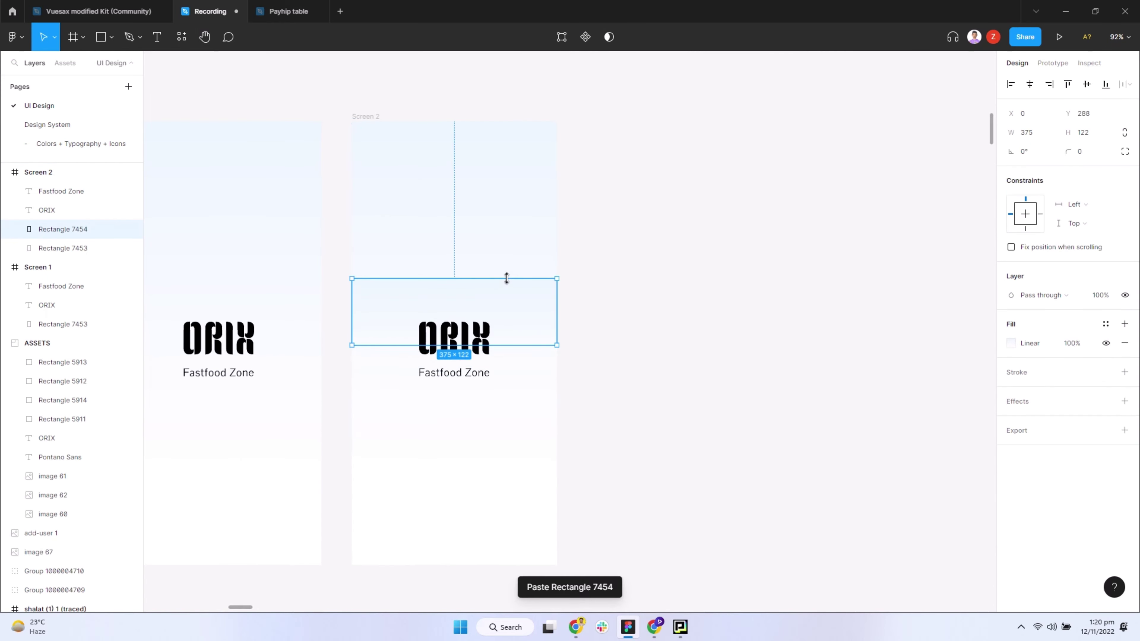
mouse_move(528, 308)
mouse_down()
mouse_move(498, 308)
mouse_move(497, 350)
mouse_up()
text(1)
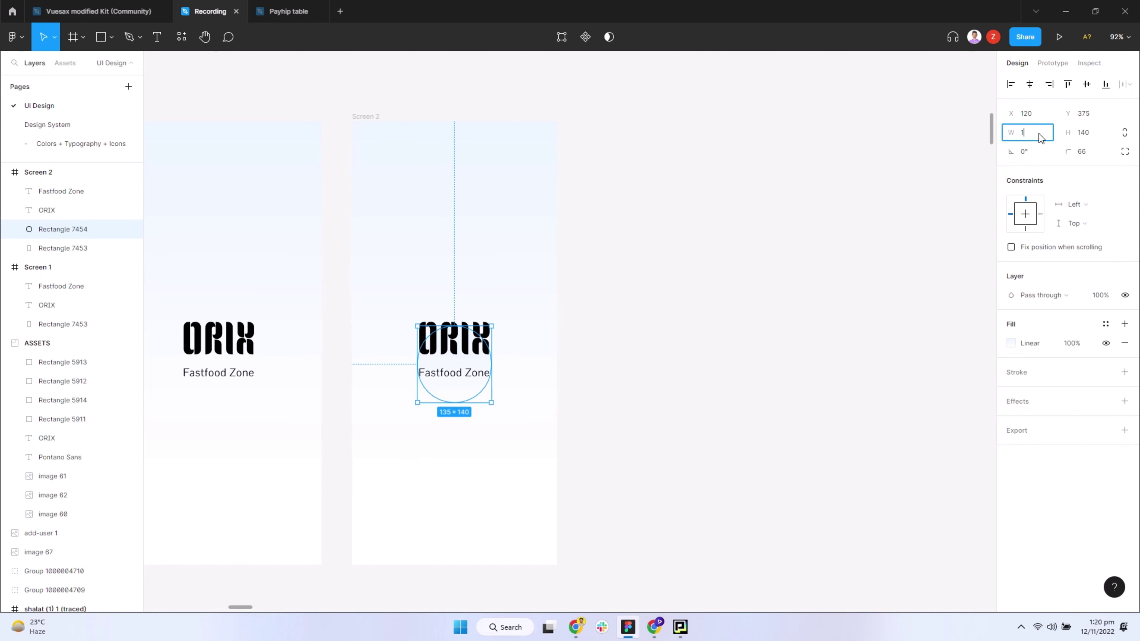
text(40)
key(Return)
scroll(808, 341, down, 3)
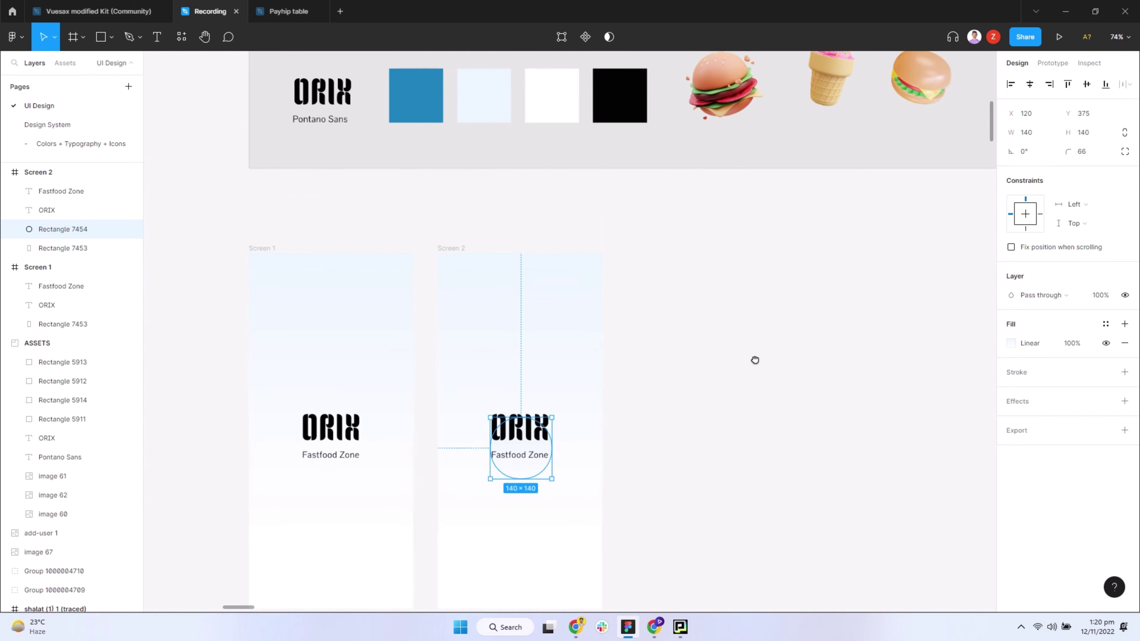
Step: Make the shape a solid ED6825 circle with radius 500, placed just above ORIX
click(1011, 343)
click(876, 260)
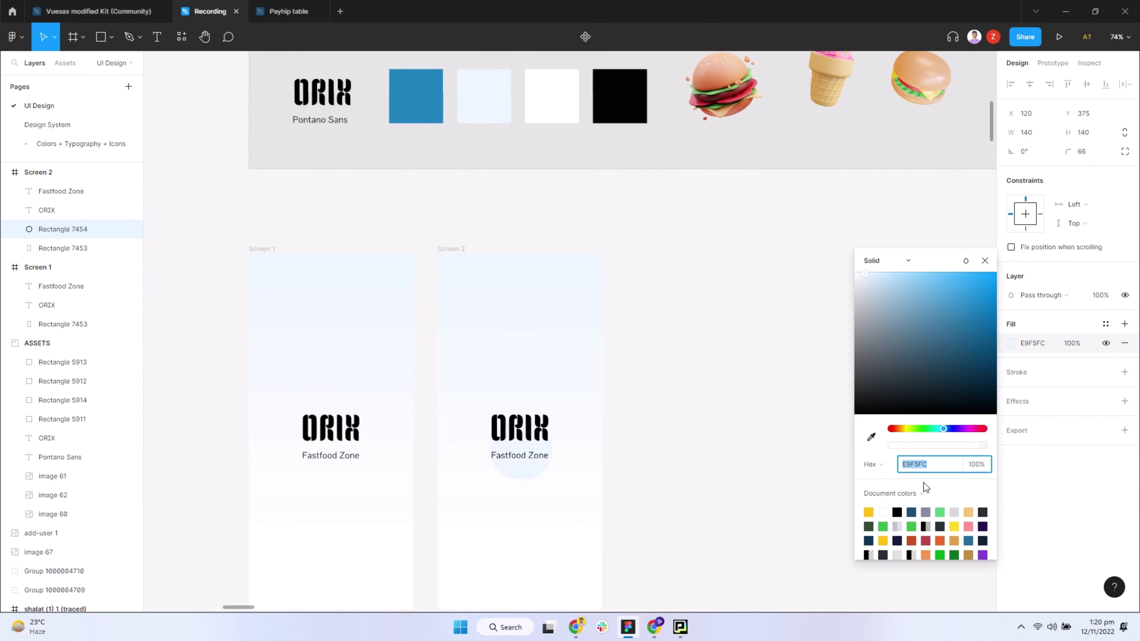
click(939, 539)
scroll(525, 476, up, 3)
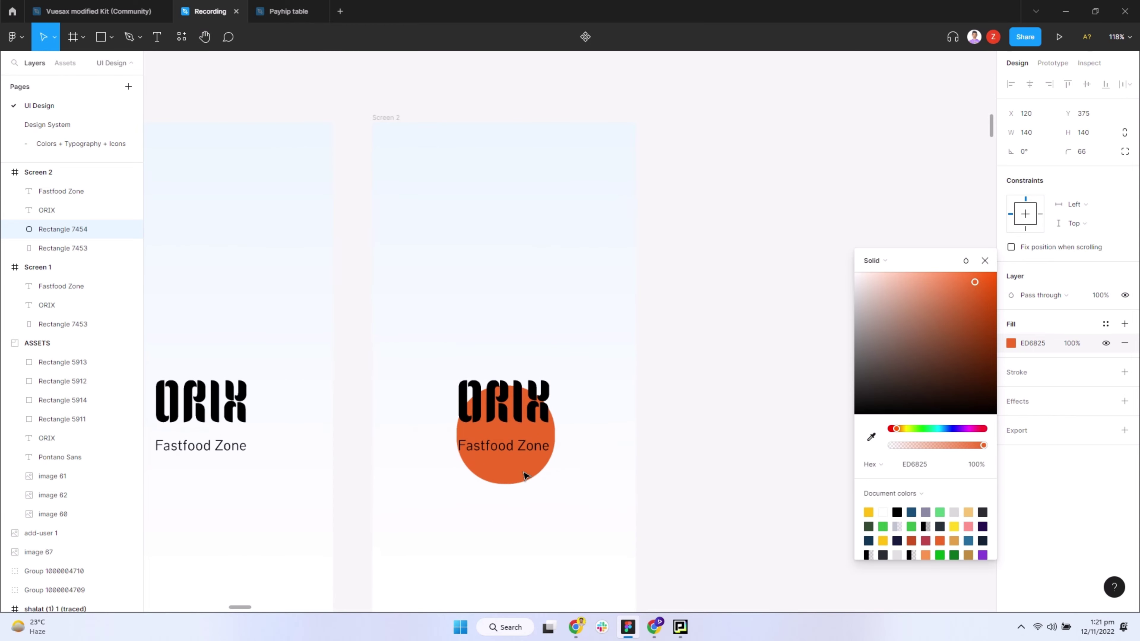
click(1082, 153)
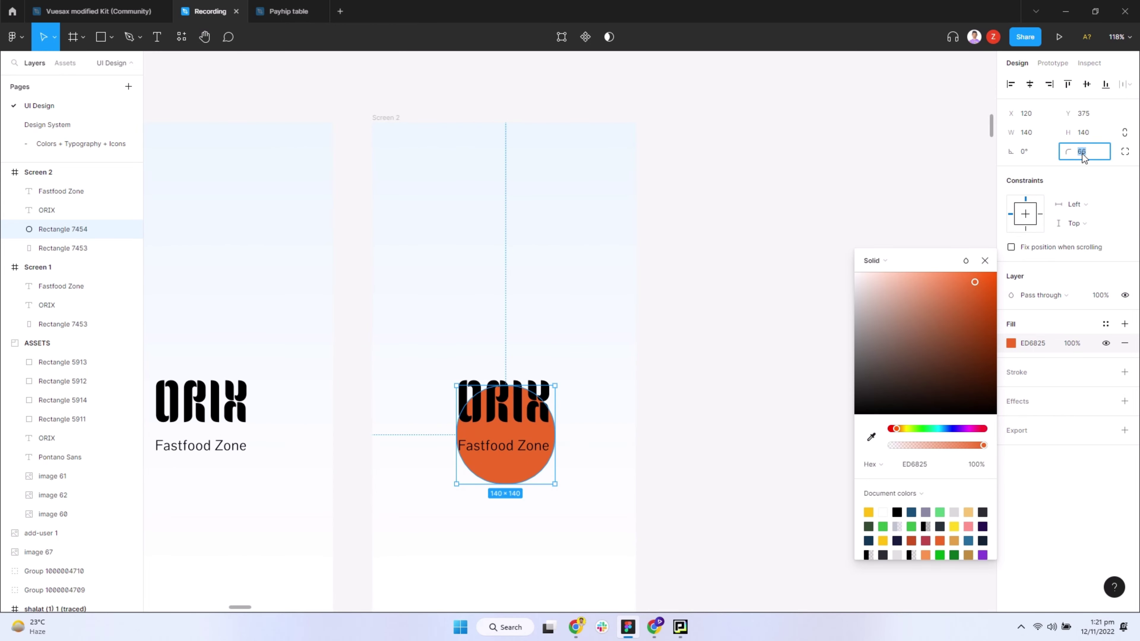
text(500)
click(521, 483)
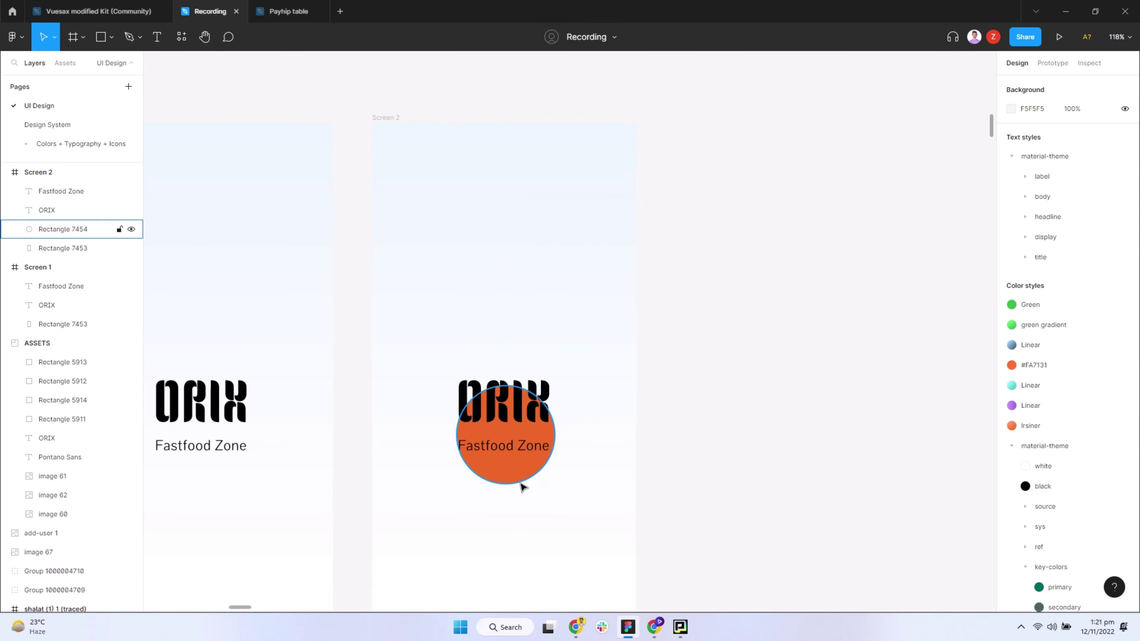
mouse_move(527, 458)
mouse_down()
mouse_move(543, 383)
mouse_move(513, 409)
mouse_move(505, 354)
mouse_up()
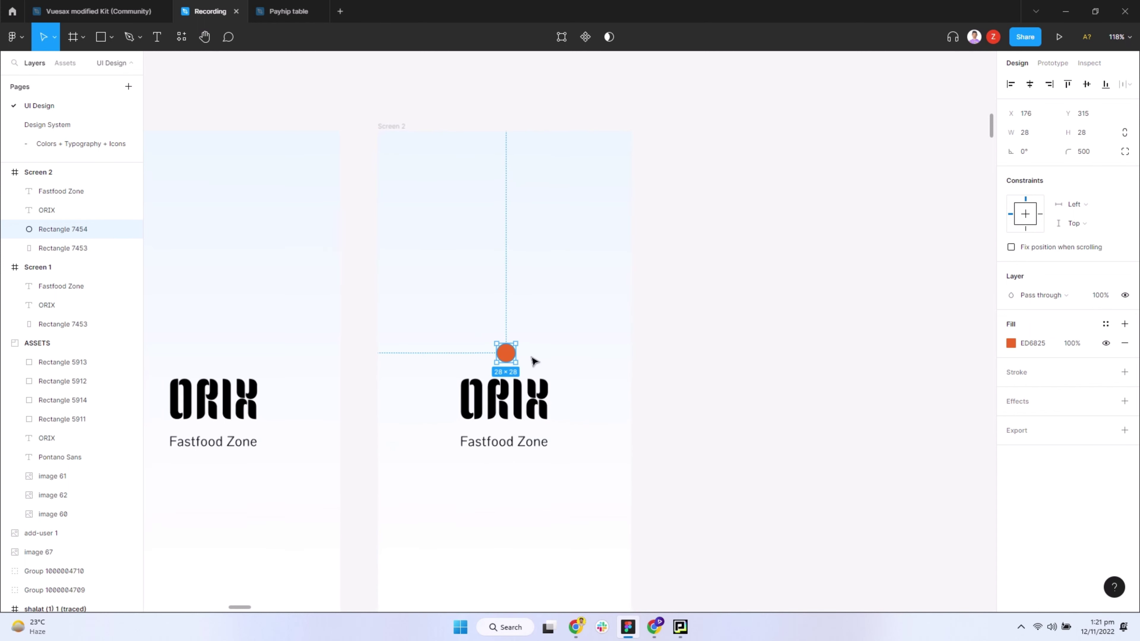
Step: Duplicate Screen 2 as Screen 3 and move its orange dot lower
scroll(584, 346, down, 3)
click(486, 323)
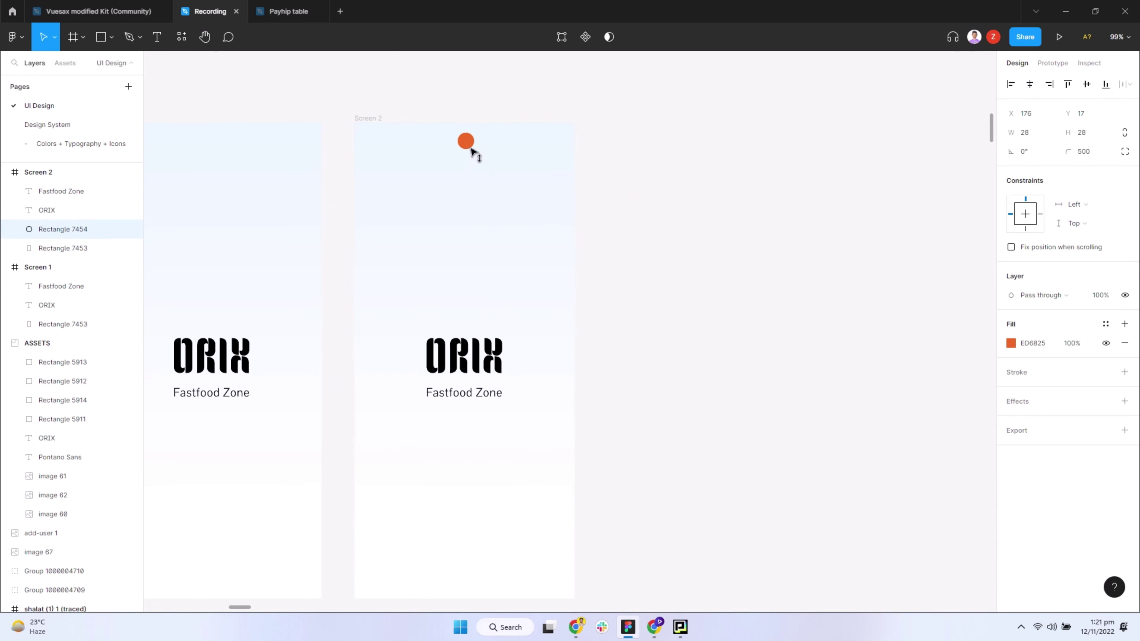
scroll(586, 247, down, 2)
click(585, 247)
drag(369, 163, 590, 166)
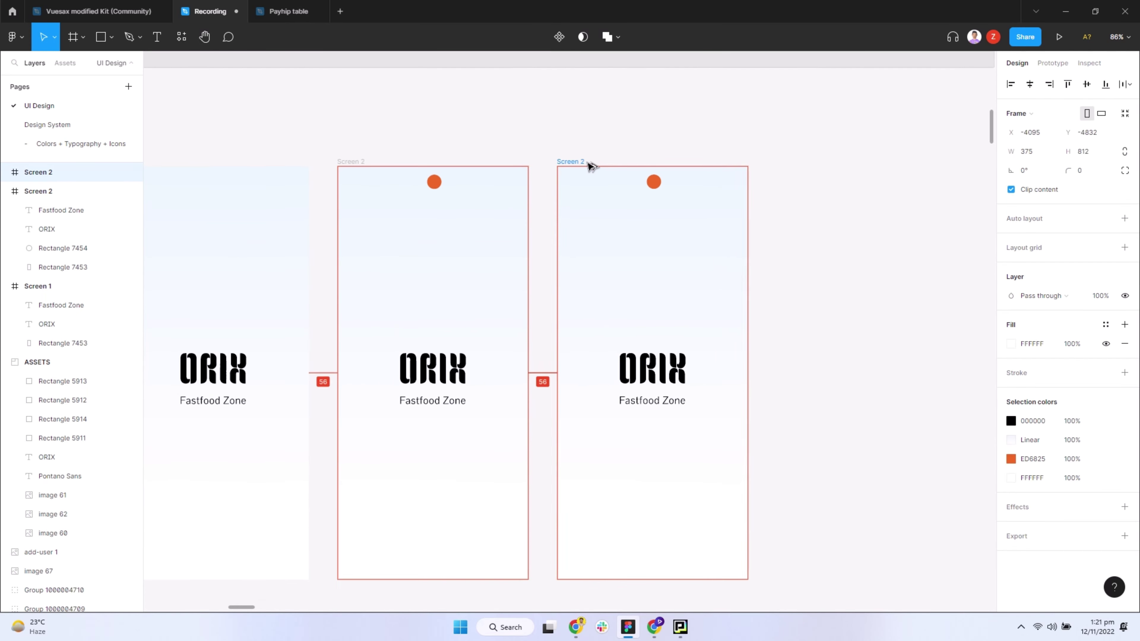
click(655, 184)
drag(657, 238, 657, 252)
Step: Duplicate Screen 3 as Screen 4, then copy Screen 4 as Screen 5
scroll(580, 298, right, 3)
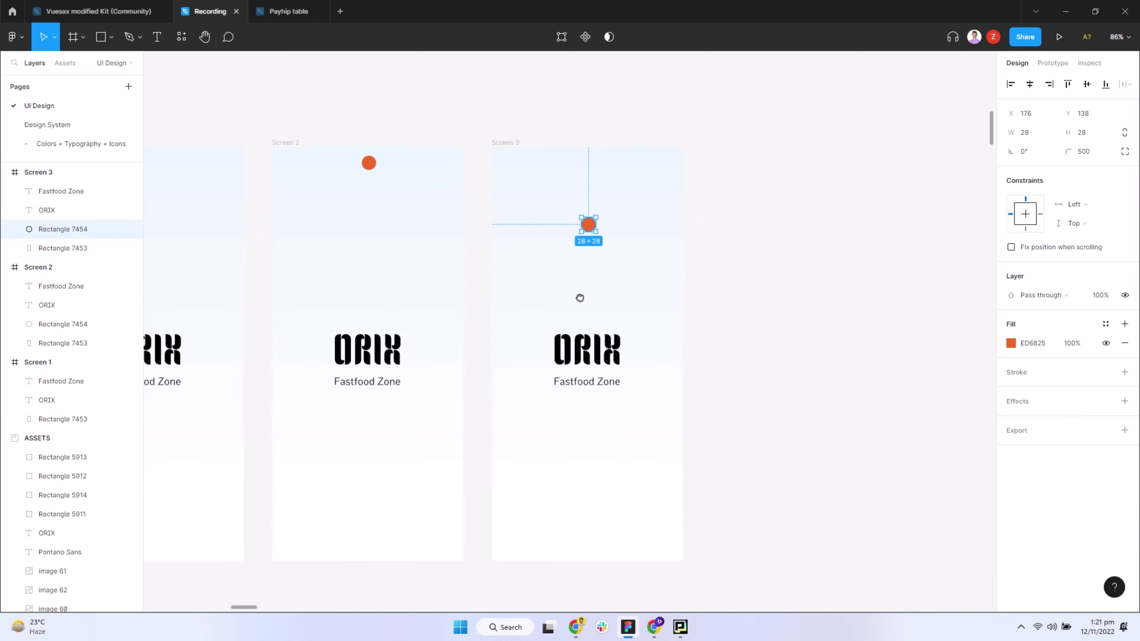
click(400, 145)
key(ctrl+d)
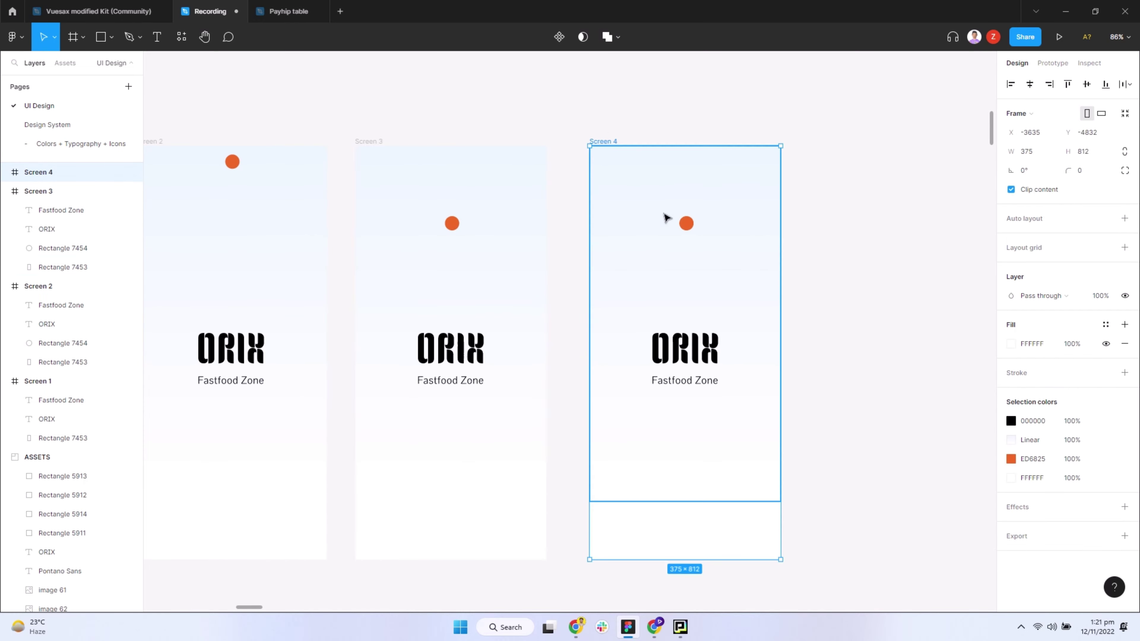
click(686, 224)
scroll(628, 350, down, 3)
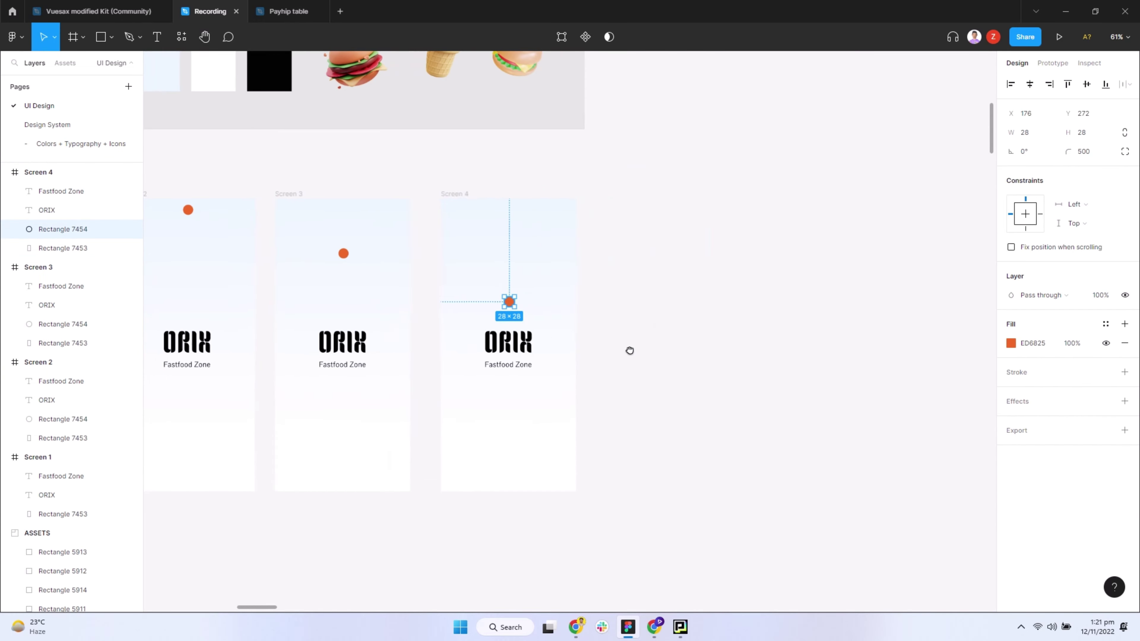
click(448, 193)
drag(575, 211, 634, 222)
Step: Lower Screen 5's orange dot onto the ORIX logo and copy it as Screen 6
scroll(570, 346, right, 5)
drag(424, 301, 425, 329)
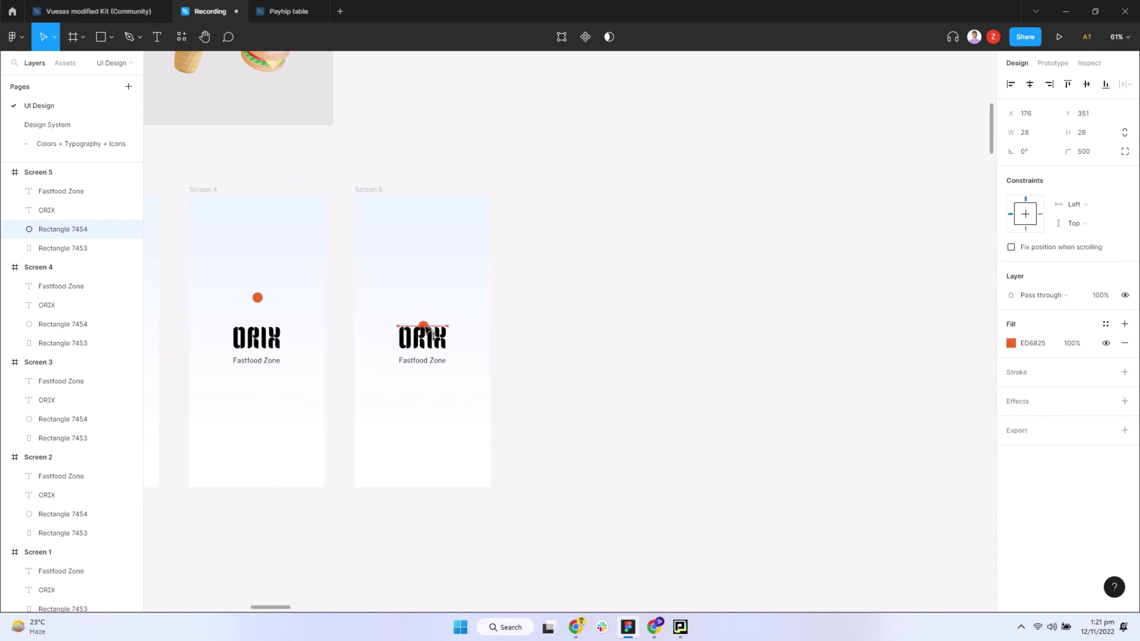
scroll(511, 329, right, 3)
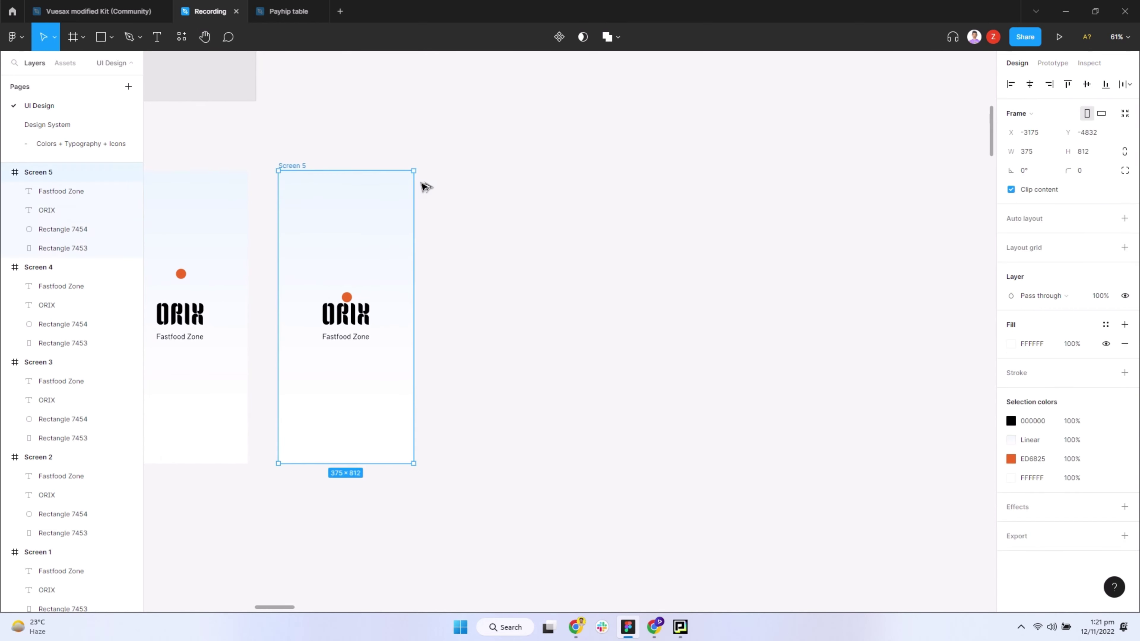
drag(425, 186, 476, 187)
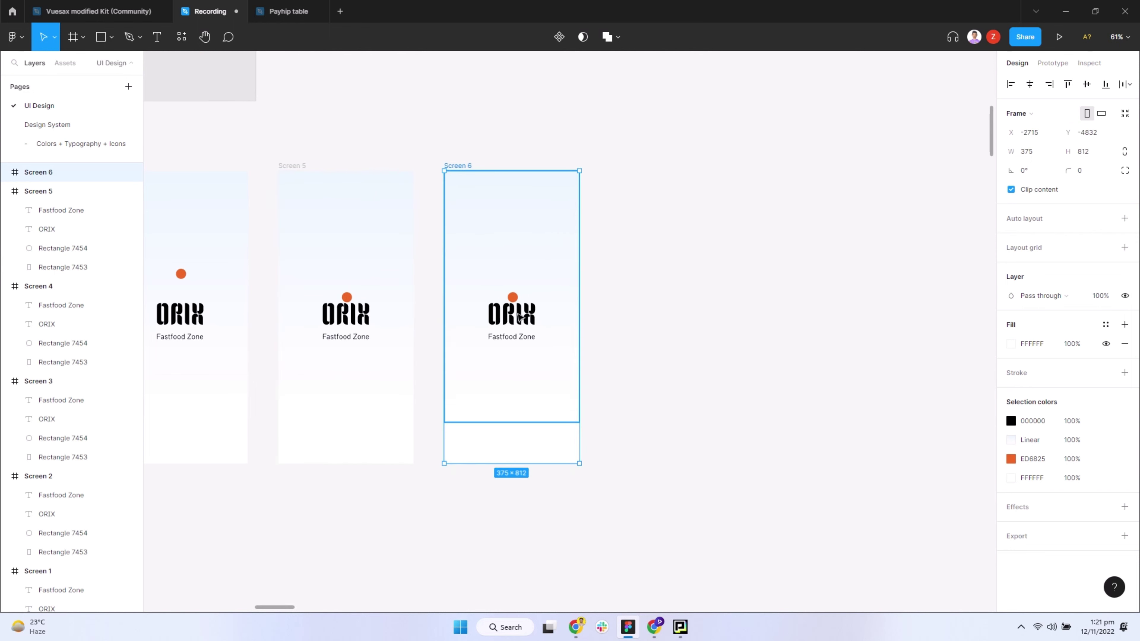
scroll(513, 291, up, 3)
scroll(513, 291, up, 3)
click(521, 288)
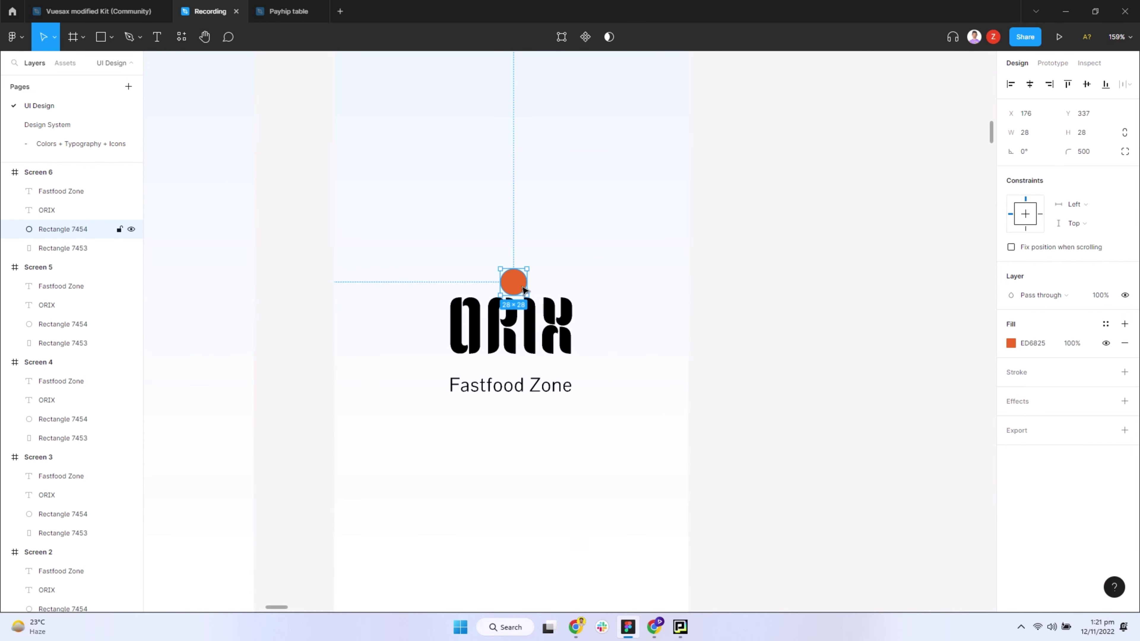
Step: Enlarge Screen 6's dot to a ~202×202 circle, make ORIX white, and duplicate as Screen 7
mouse_move(523, 290)
mouse_down()
mouse_move(687, 272)
mouse_move(610, 283)
mouse_up()
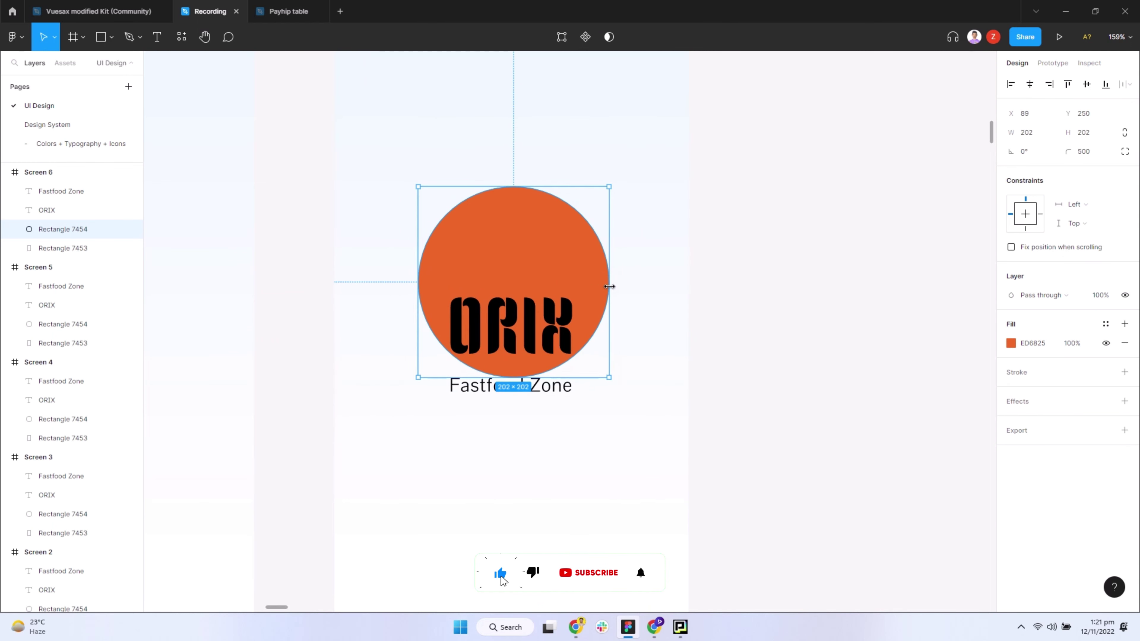
scroll(326, 314, down, 5)
key(Escape)
click(417, 321)
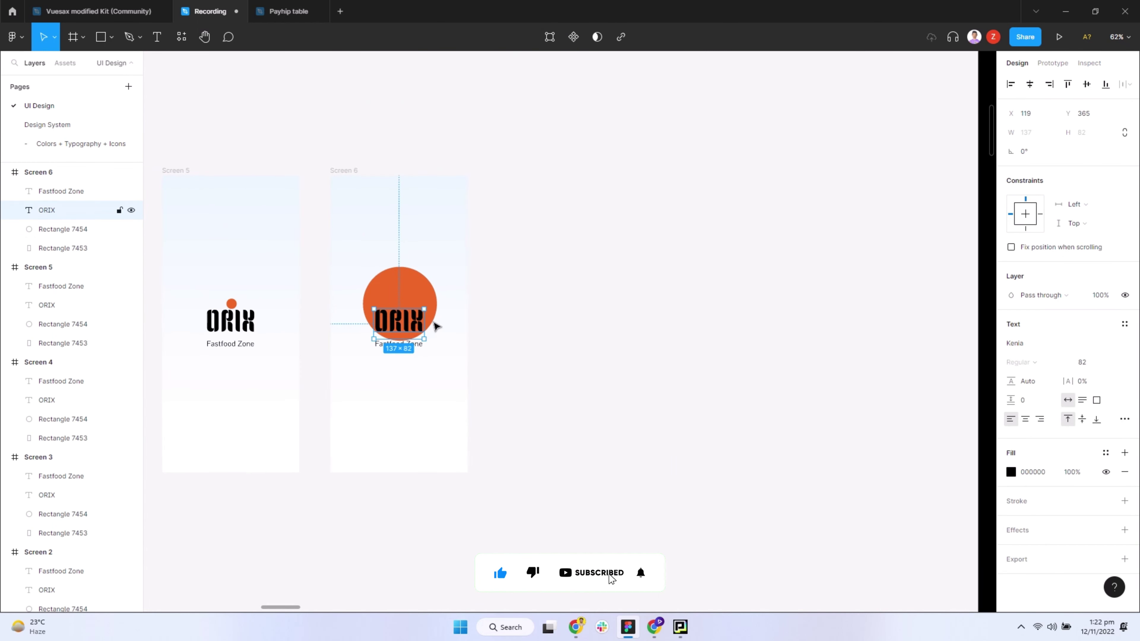
click(939, 108)
click(547, 359)
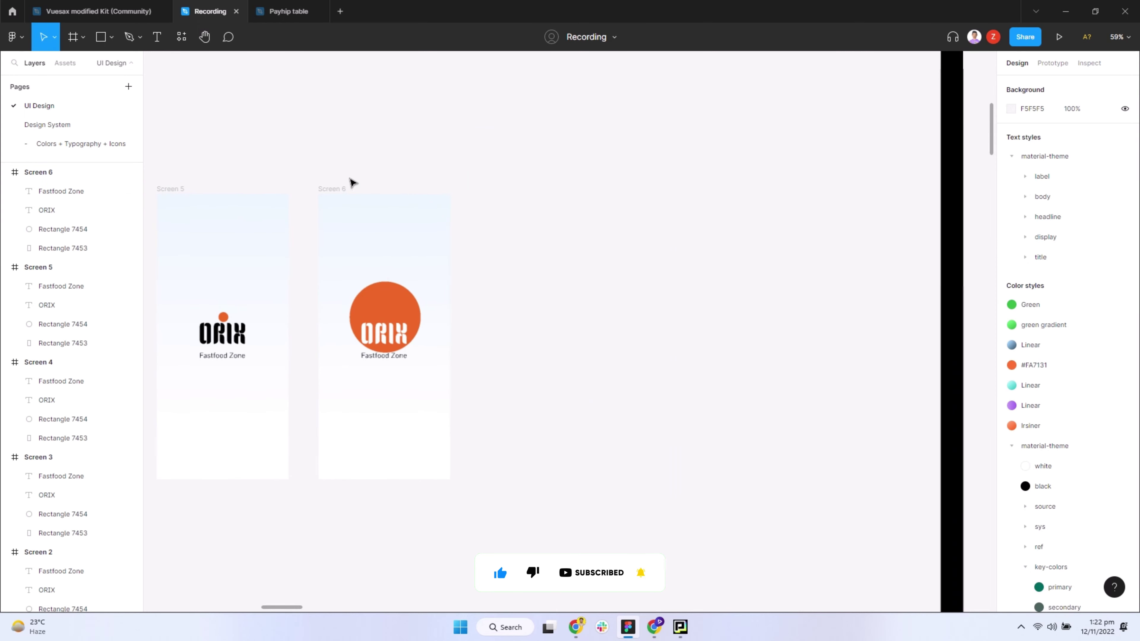
click(328, 188)
drag(327, 188, 490, 198)
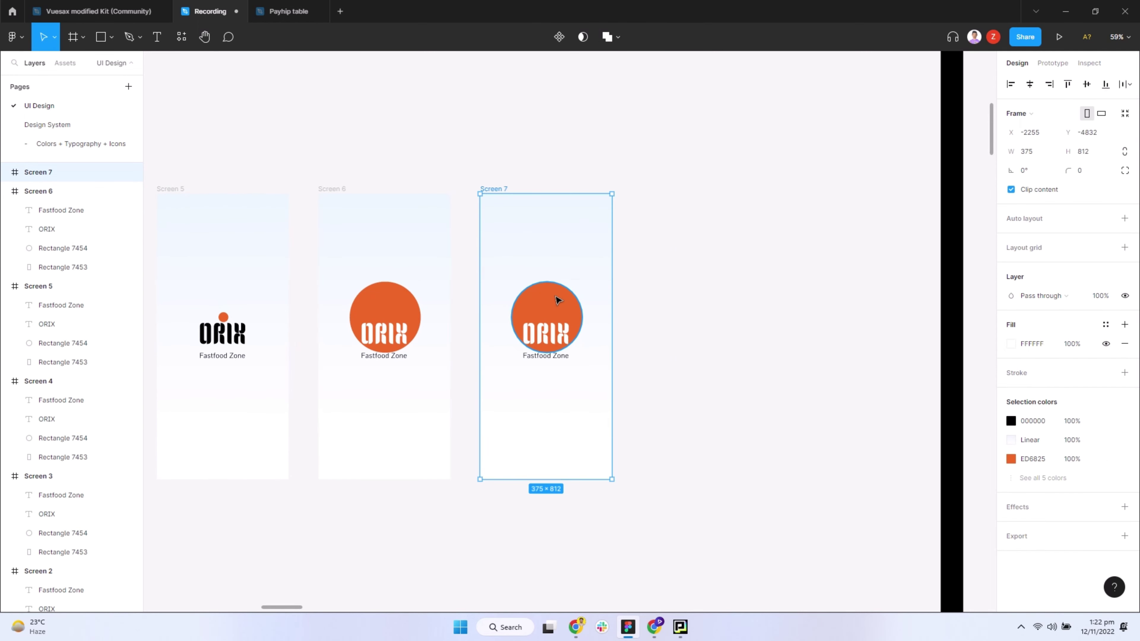
Step: Scale Screen 7's circle to 370×370, set radius 0, and stretch it to 370×803
click(556, 301)
drag(587, 312, 613, 311)
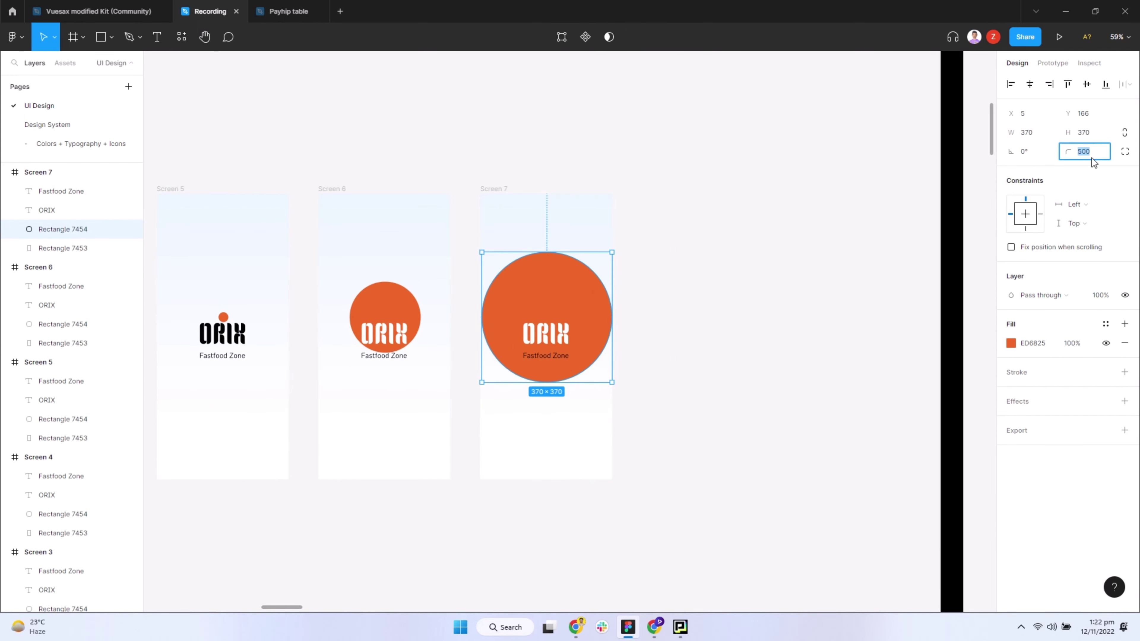
text(0)
key(Return)
drag(583, 252, 582, 192)
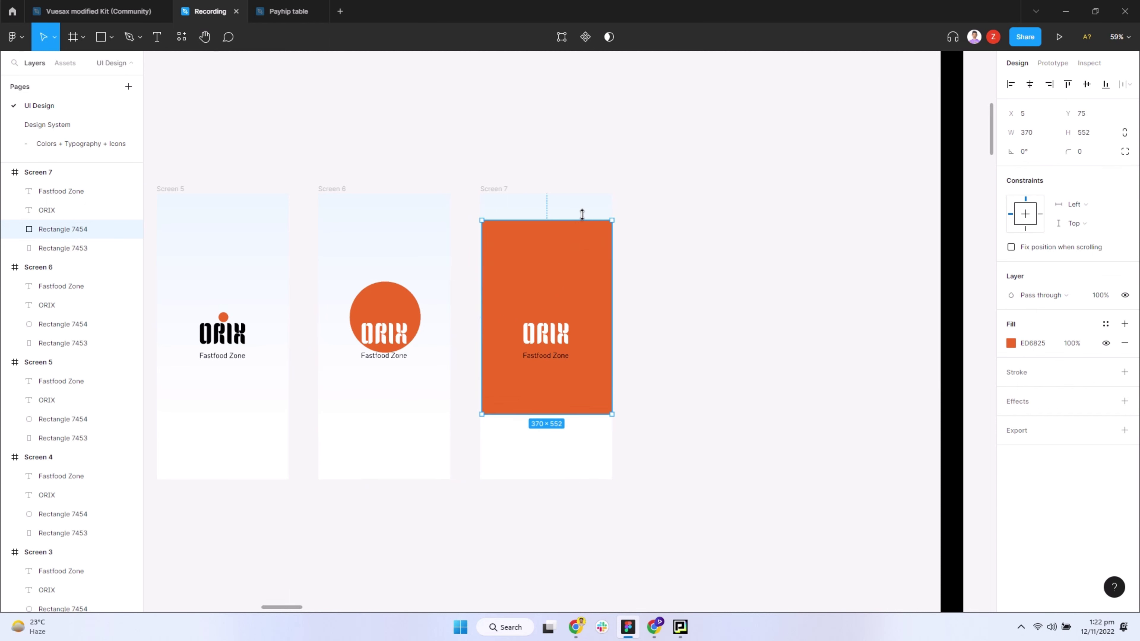
drag(585, 442, 584, 480)
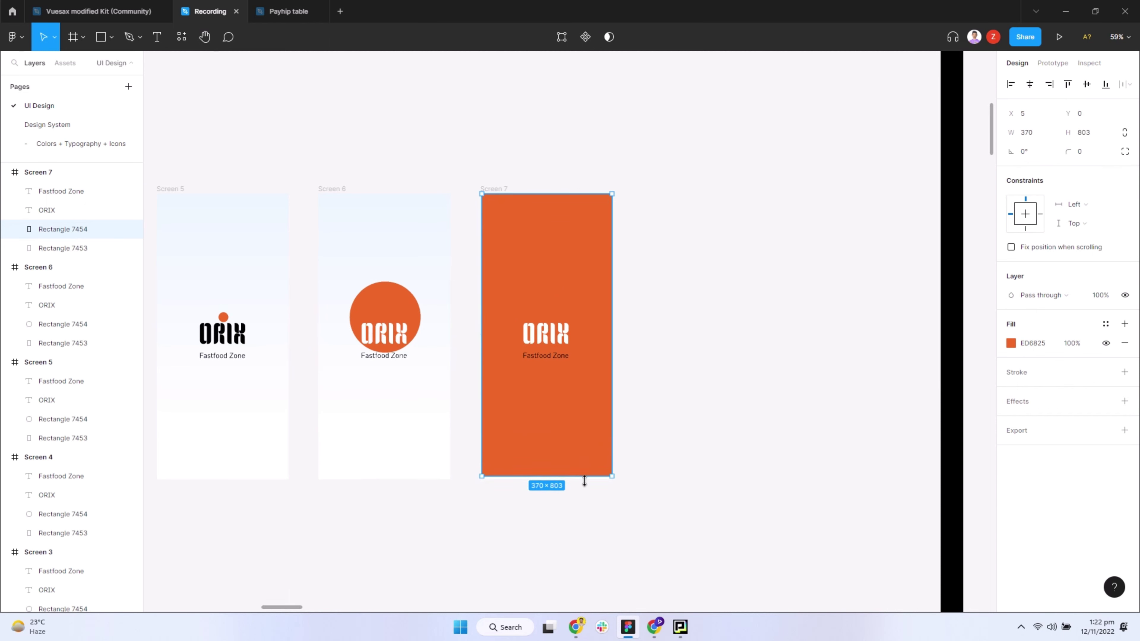
click(559, 360)
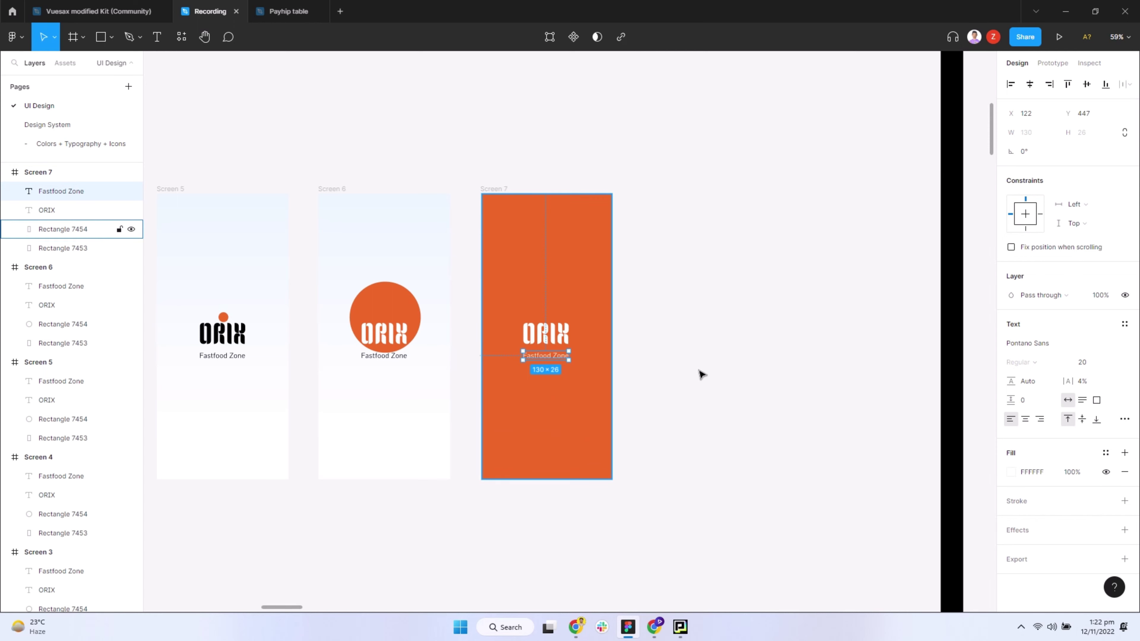
click(675, 364)
scroll(666, 353, left, 10)
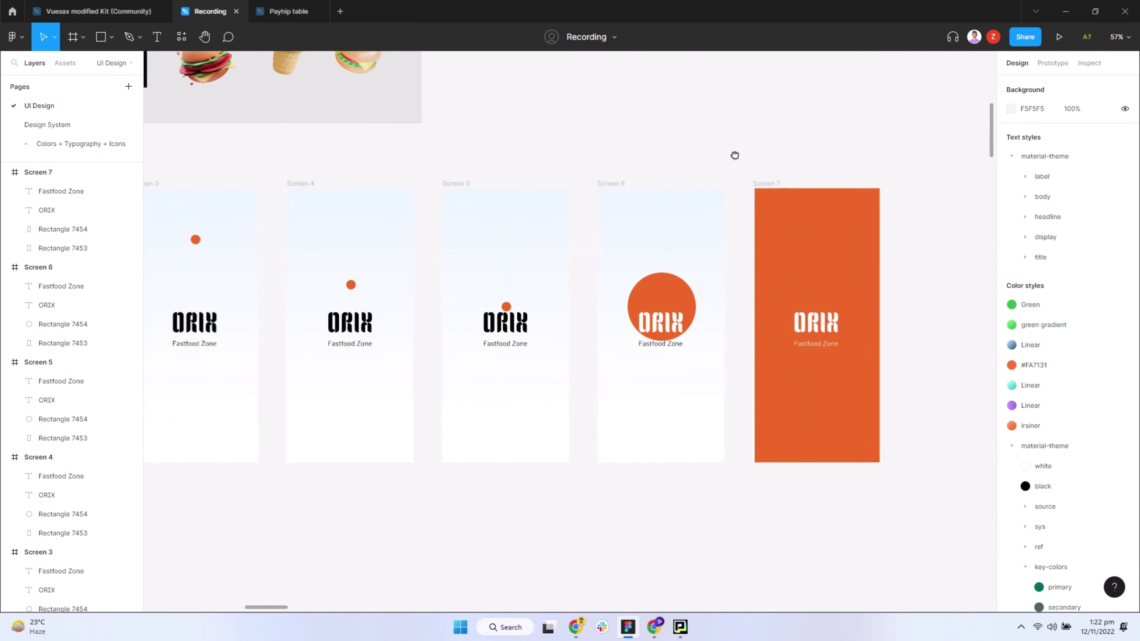
scroll(525, 152, left, 5)
scroll(537, 293, up, 3)
scroll(427, 229, up, 2)
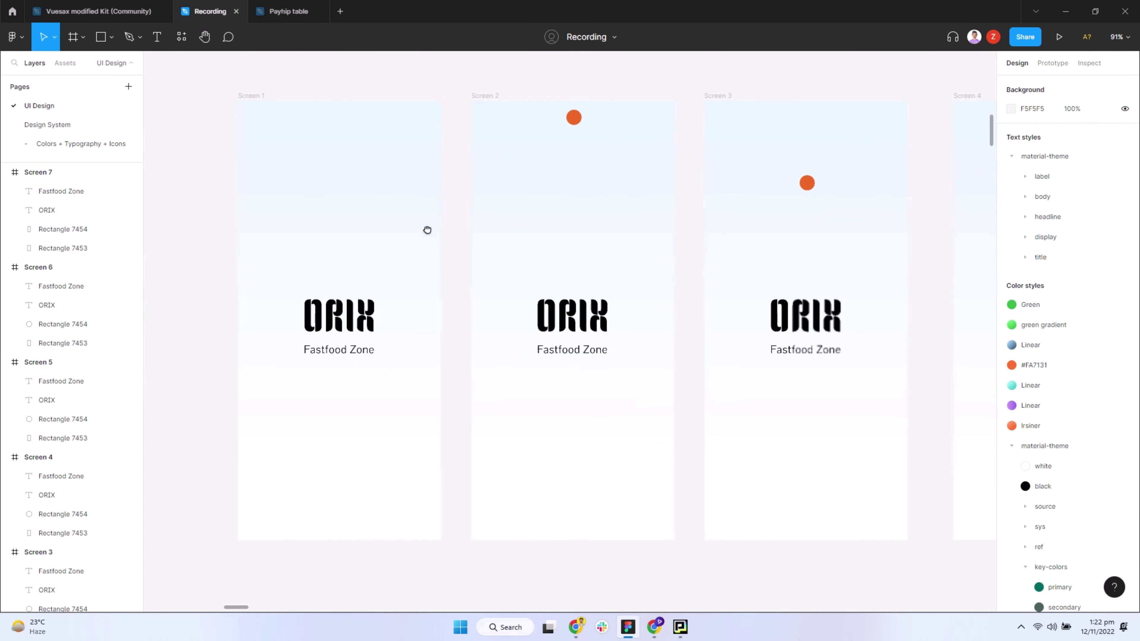
scroll(457, 279, down, 1)
scroll(456, 279, down, 1)
scroll(453, 235, right, 3)
scroll(376, 244, right, 5)
Step: Duplicate Screen 7 below it as Screen 8
scroll(357, 255, right, 6)
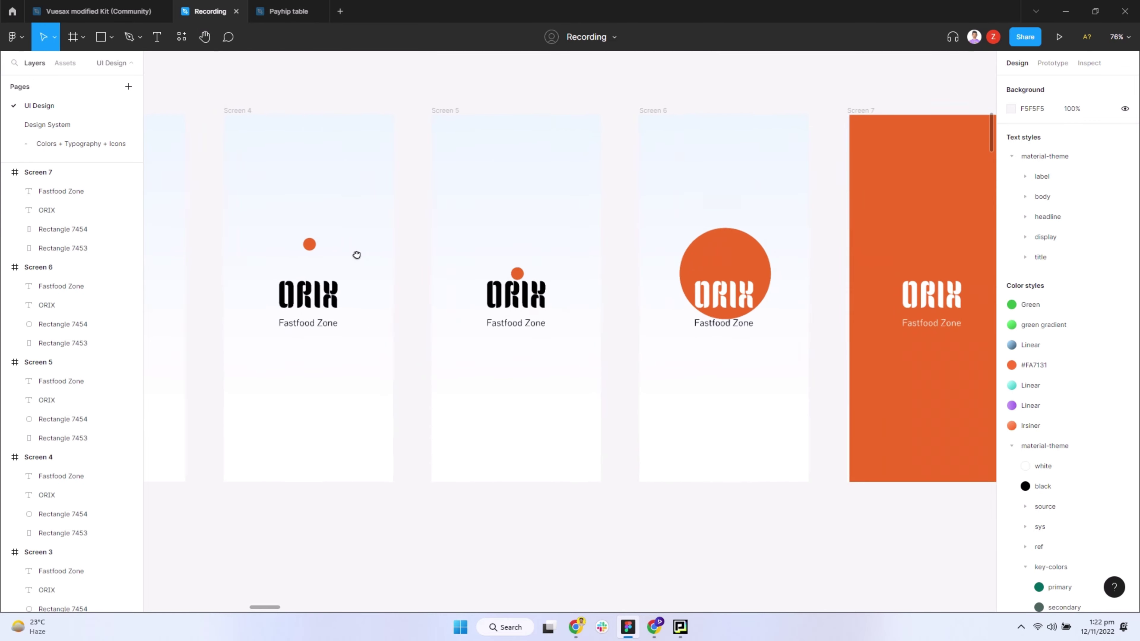
scroll(364, 273, right, 4)
scroll(494, 292, right, 4)
scroll(641, 308, down, 1)
scroll(649, 313, down, 2)
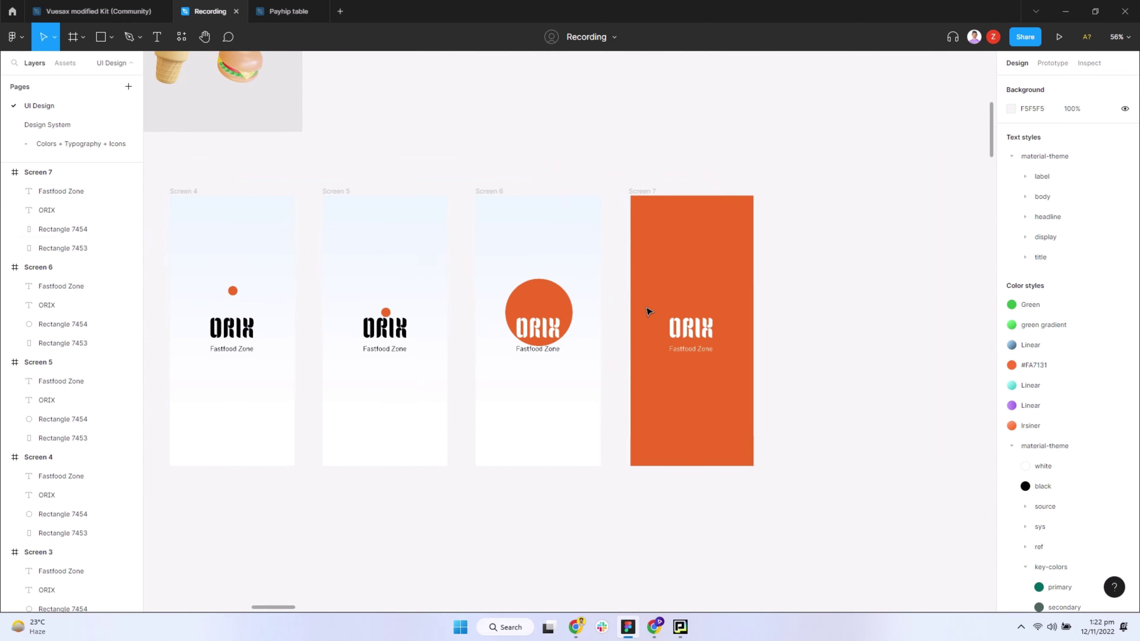
scroll(621, 299, down, 2)
scroll(634, 298, left, 3)
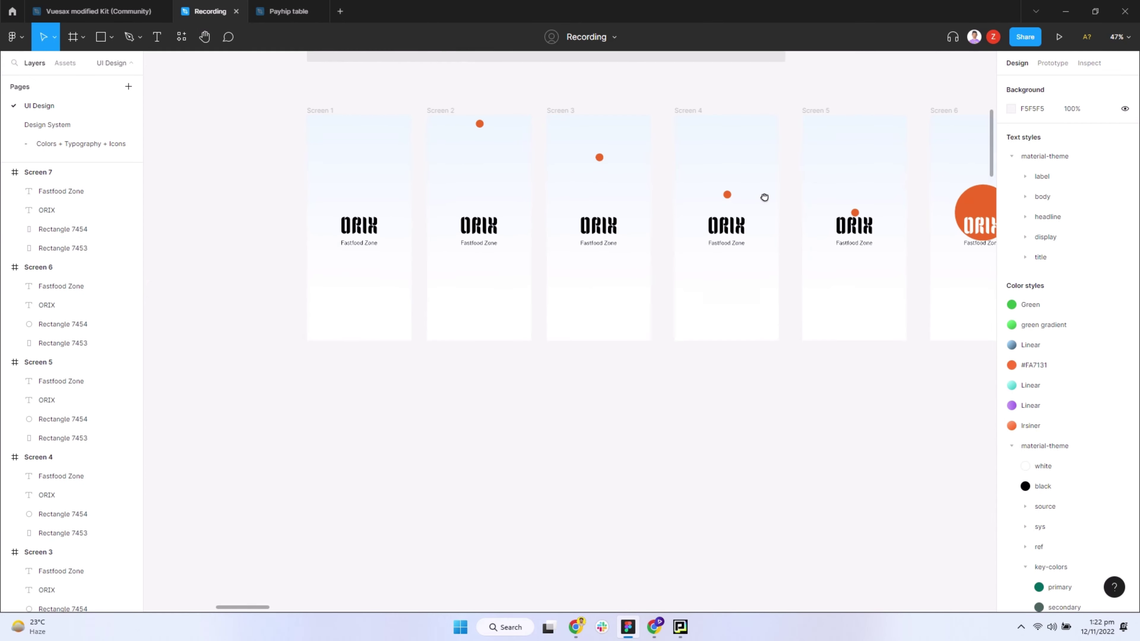
scroll(763, 196, right, 4)
scroll(601, 214, left, 4)
scroll(564, 220, right, 1)
scroll(479, 211, right, 2)
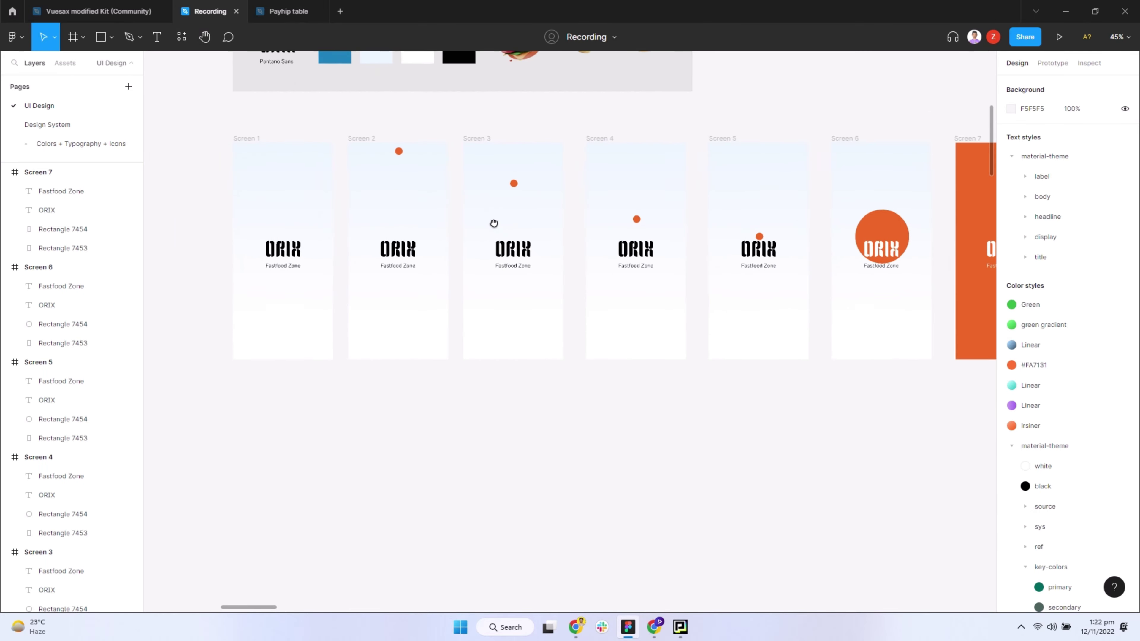
scroll(493, 224, left, 1)
scroll(509, 224, right, 5)
click(791, 133)
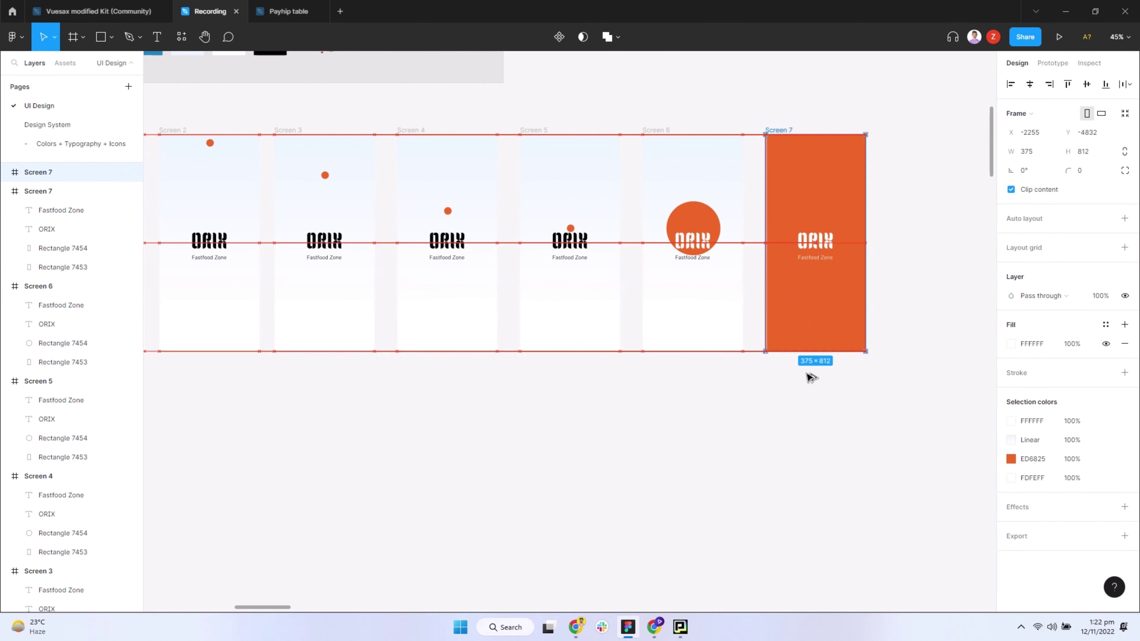
drag(809, 374, 809, 377)
Step: Move the ORIX title and Fastfood Zone caption to the top of Screen 8
scroll(758, 312, down, 3)
click(642, 426)
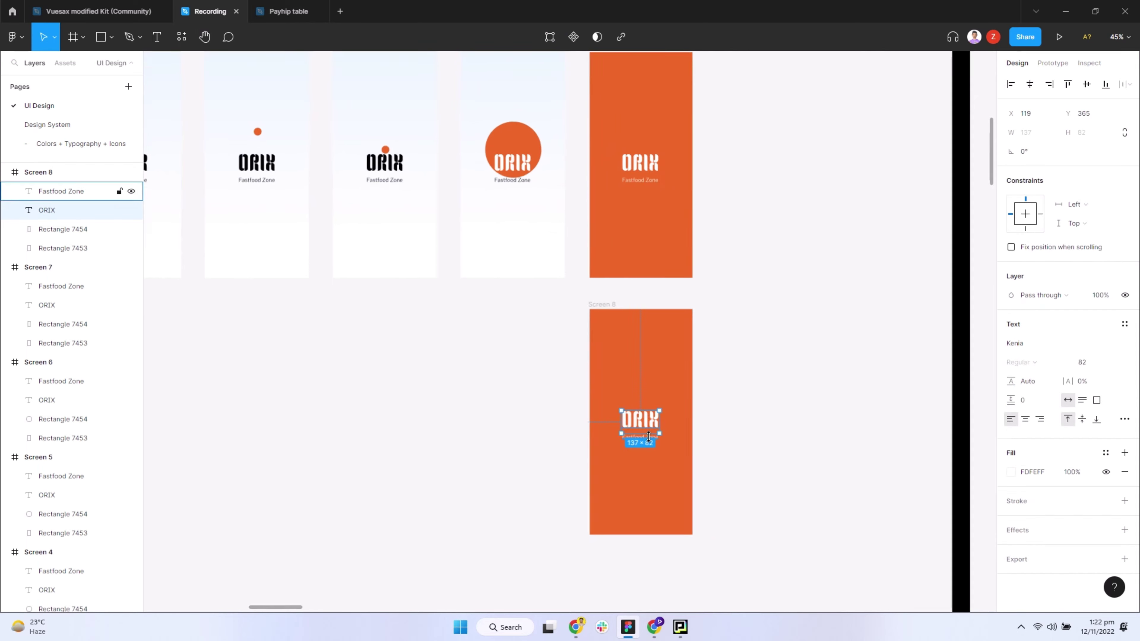
scroll(646, 438, up, 5)
drag(655, 444, 657, 219)
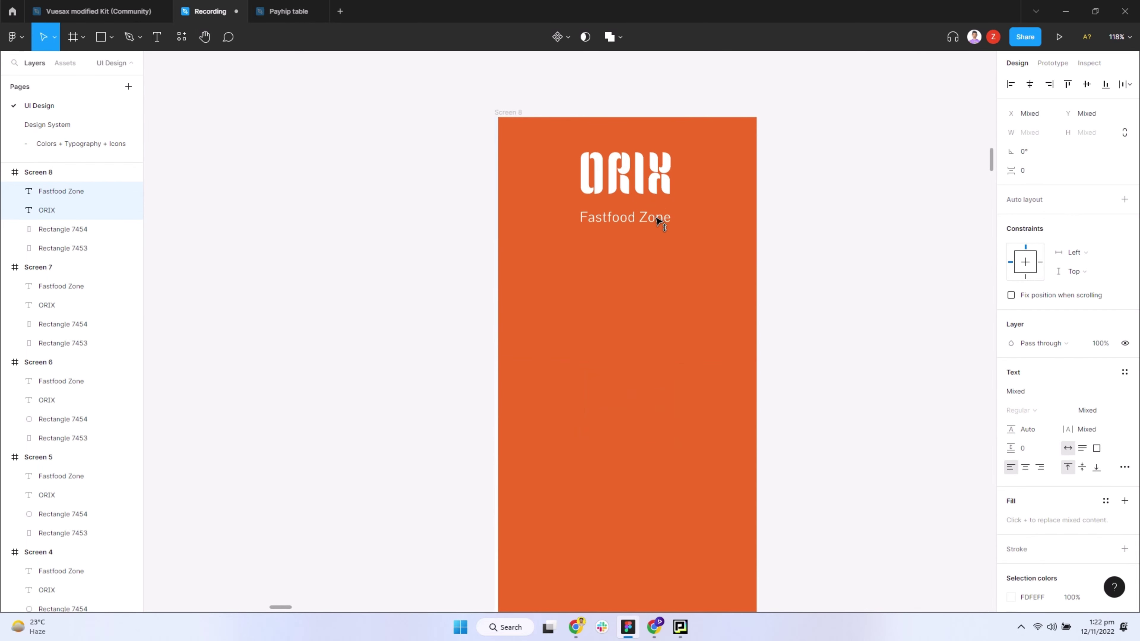
scroll(766, 311, down, 3)
Step: Duplicate the background rectangle as a white 284×388 card with radius 200
click(633, 217)
key(ctrl+c)
key(ctrl+v)
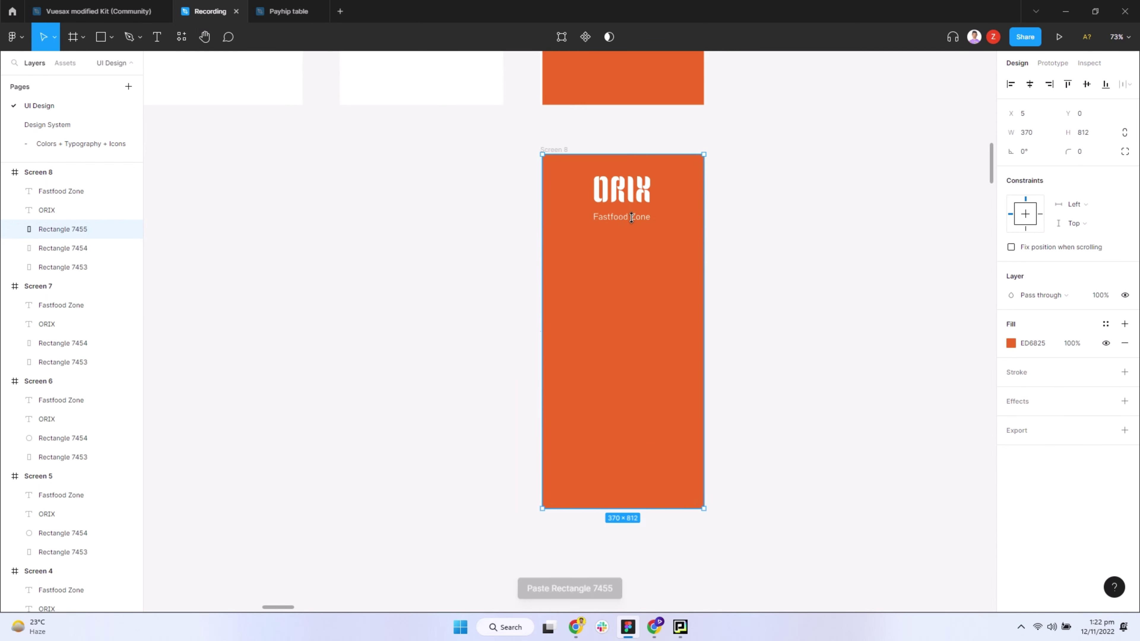
drag(632, 155, 631, 243)
drag(708, 308, 688, 309)
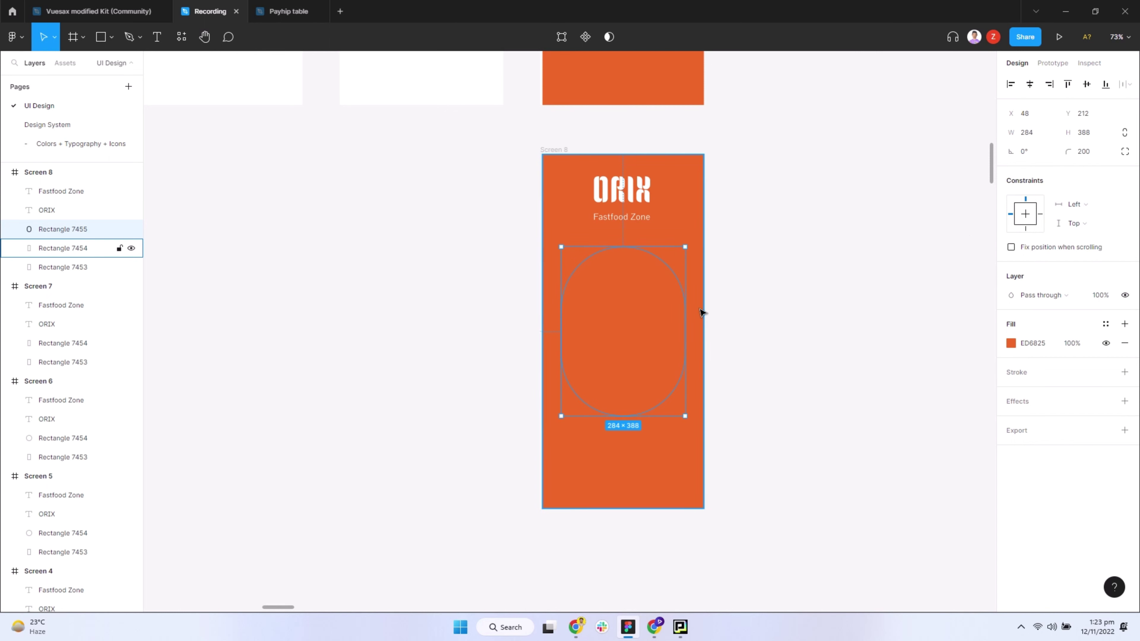
click(496, 97)
click(600, 359)
click(802, 336)
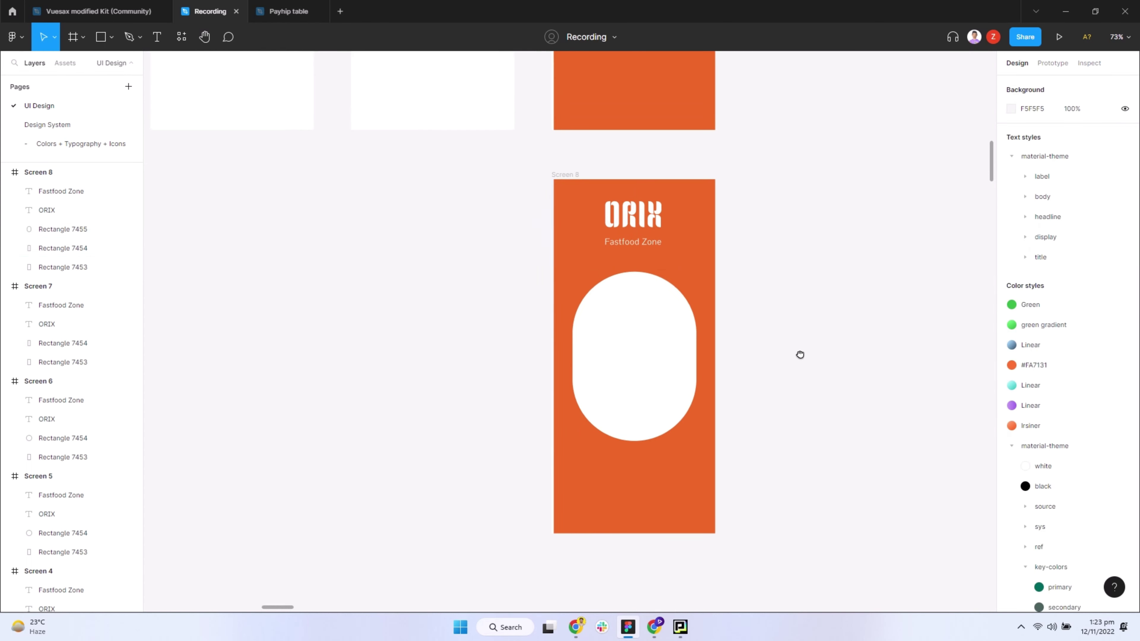
scroll(799, 354, down, 2)
Step: Add a $56.00 price label at size 30 centred beneath the white pill
click(672, 297)
drag(661, 415, 658, 511)
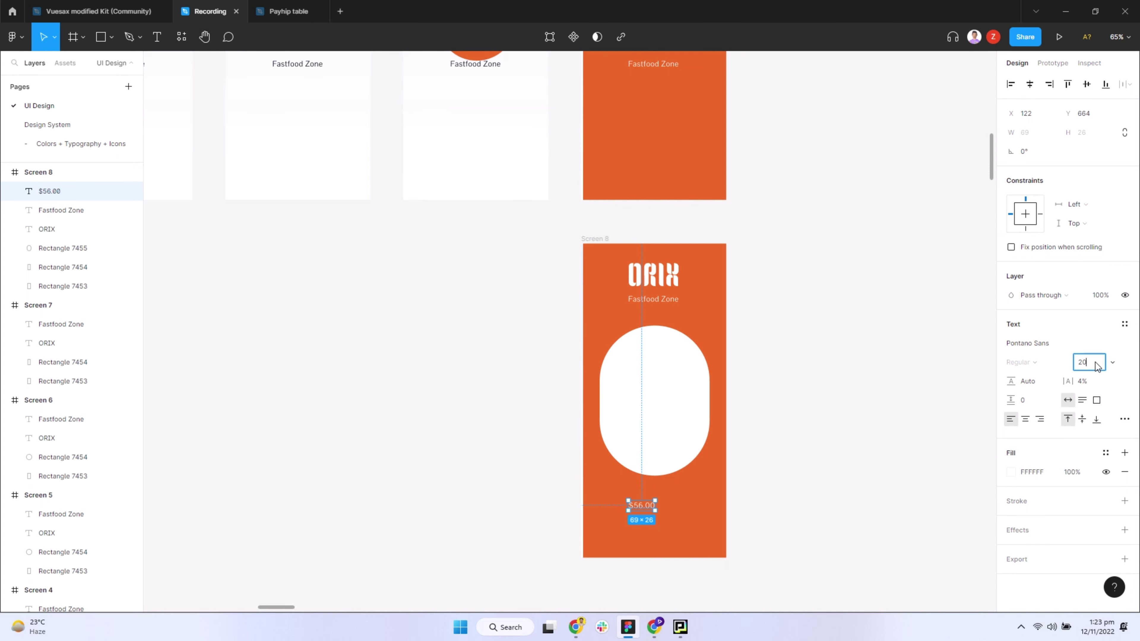
click(854, 354)
click(648, 507)
scroll(909, 318, right, 2)
click(682, 259)
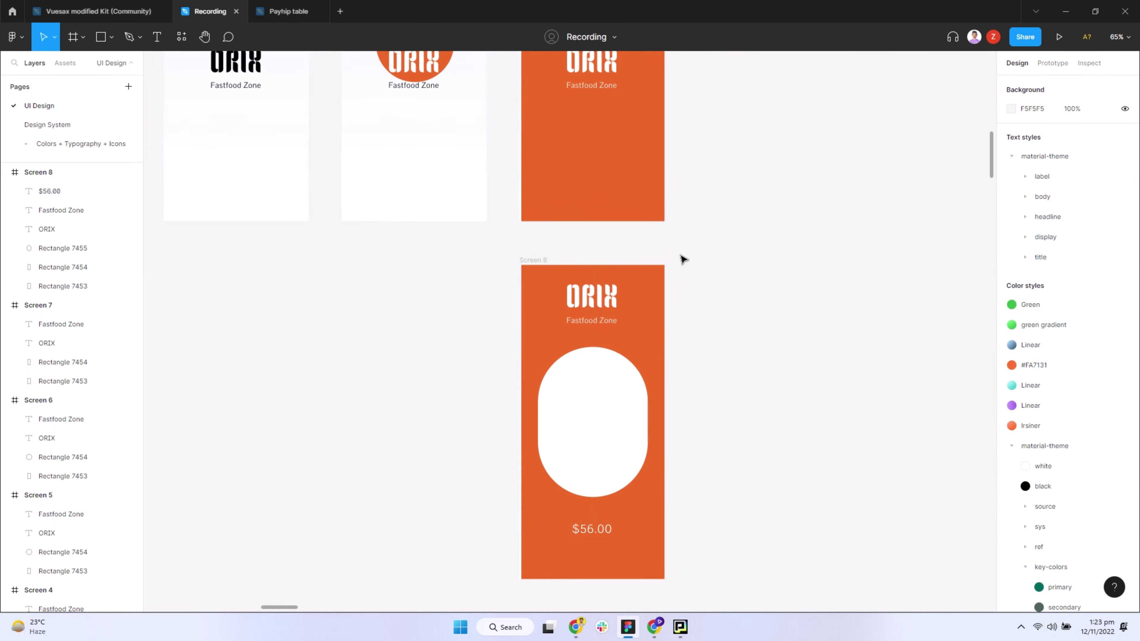
scroll(629, 243, down, 3)
scroll(579, 224, up, 5)
scroll(493, 233, left, 4)
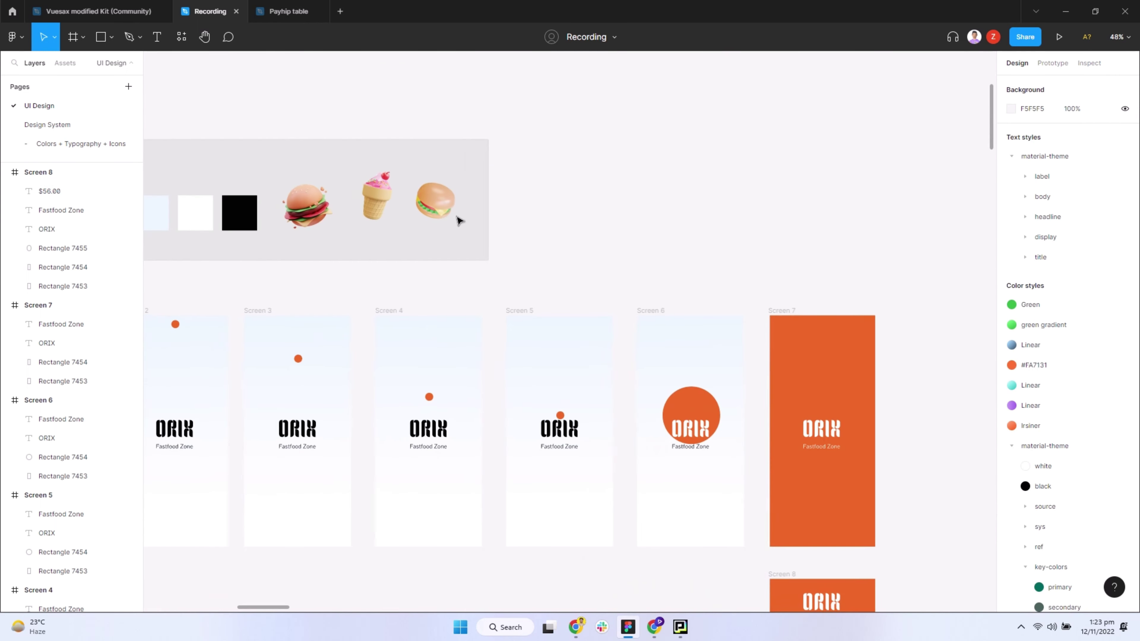
Step: Paste the burger picture into Screen 8 and centre it inside the white pill
click(301, 202)
scroll(790, 244, down, 5)
scroll(857, 542, up, 5)
scroll(564, 199, down, 2)
click(531, 204)
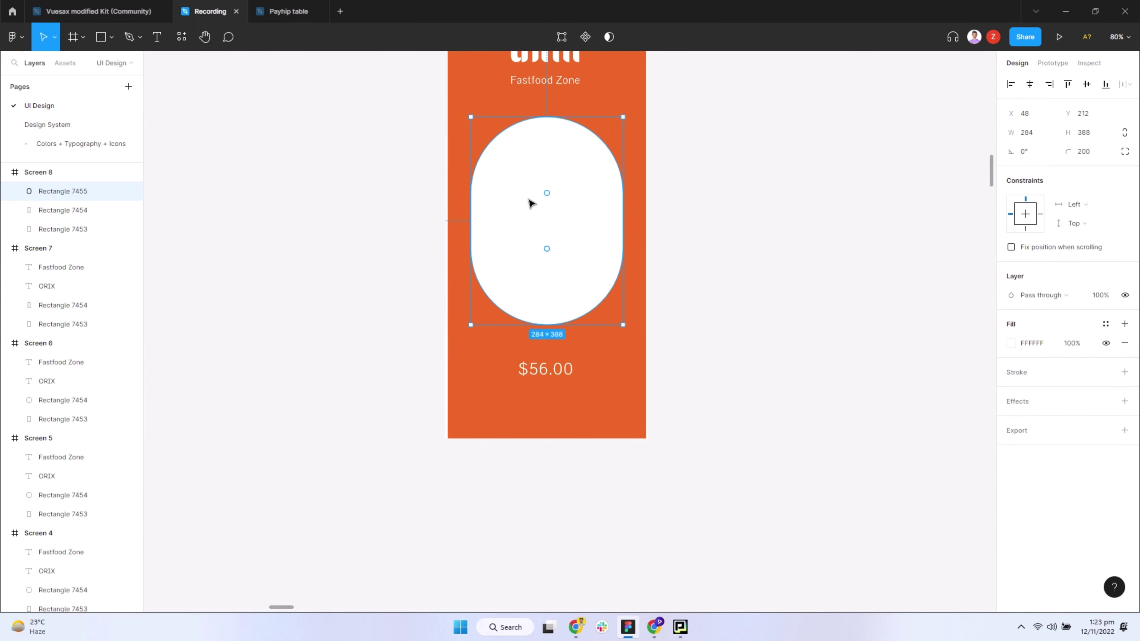
key(ctrl+v)
drag(545, 135, 555, 219)
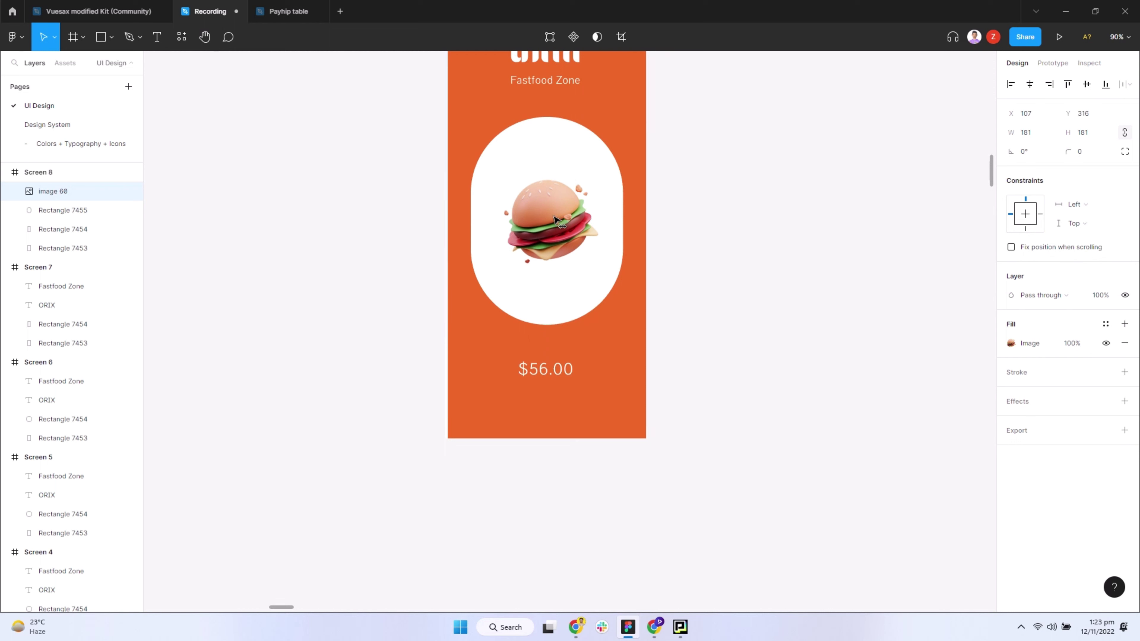
Step: Narrow Screen 8's white pill around its centre to 256×388
shift+click(558, 311)
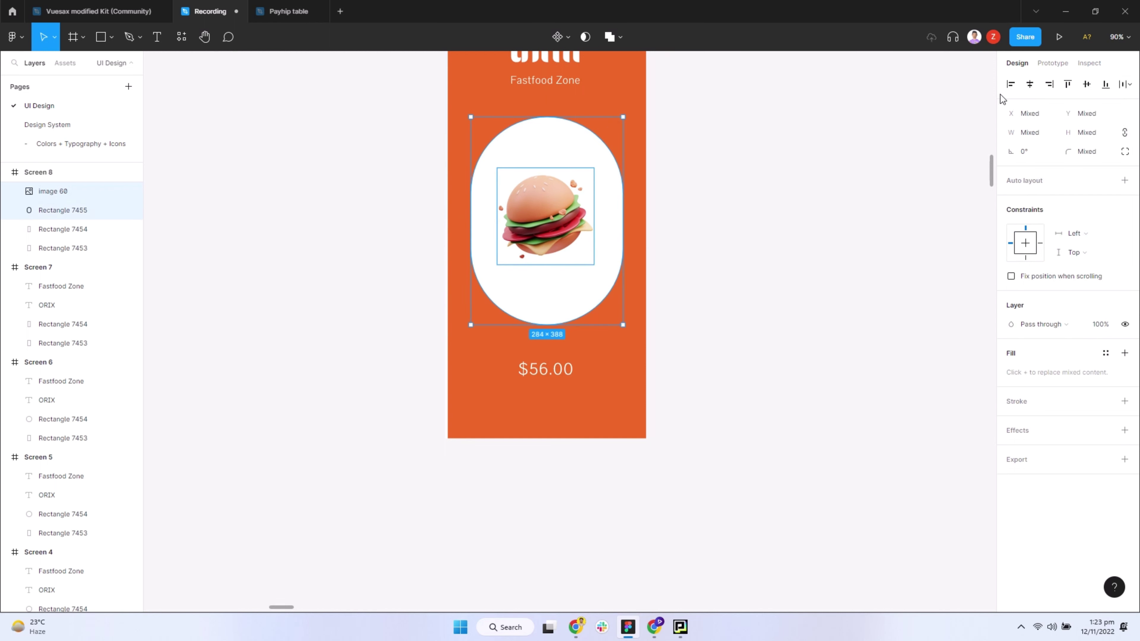
click(770, 200)
scroll(621, 209, down, 1)
click(593, 201)
drag(603, 202, 591, 200)
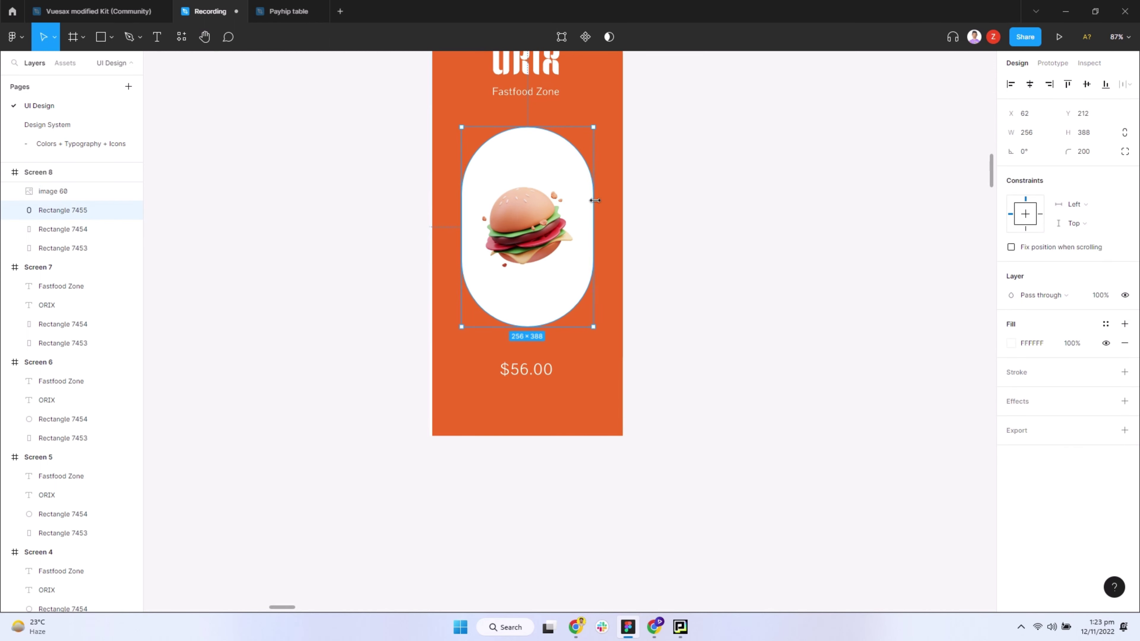
click(552, 168)
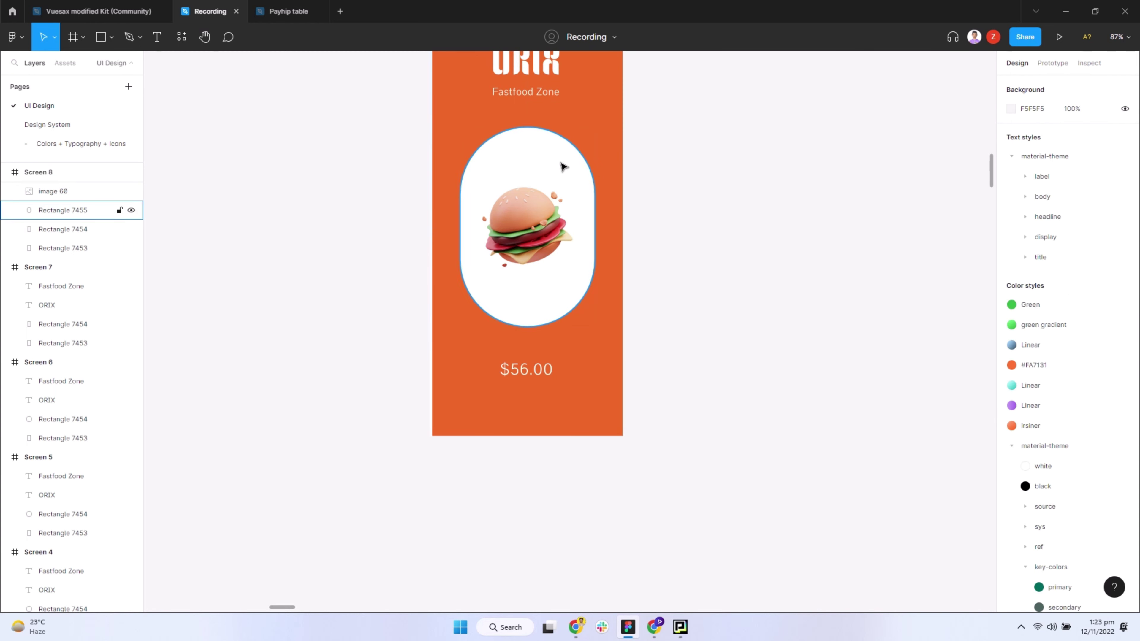
Step: Add a 202×298, 50%-opacity pill copy peeking past Screen 8's right edge, 12 px away
drag(562, 163, 574, 171)
key(shift+Right)
key(shift+Right)
key(shift+Right)
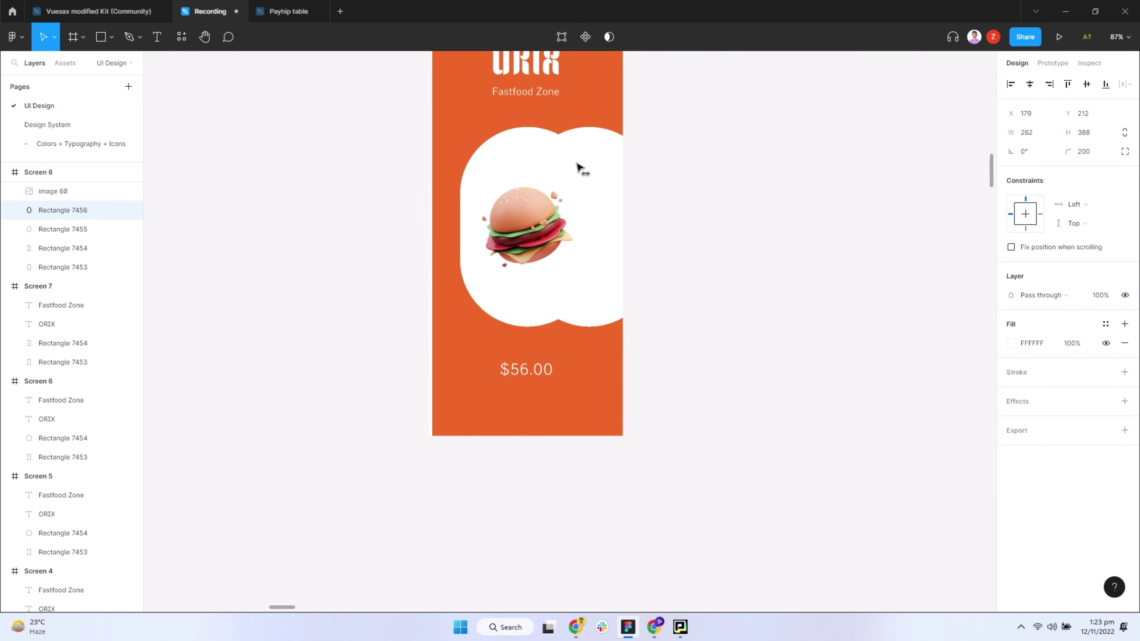
drag(597, 171, 615, 195)
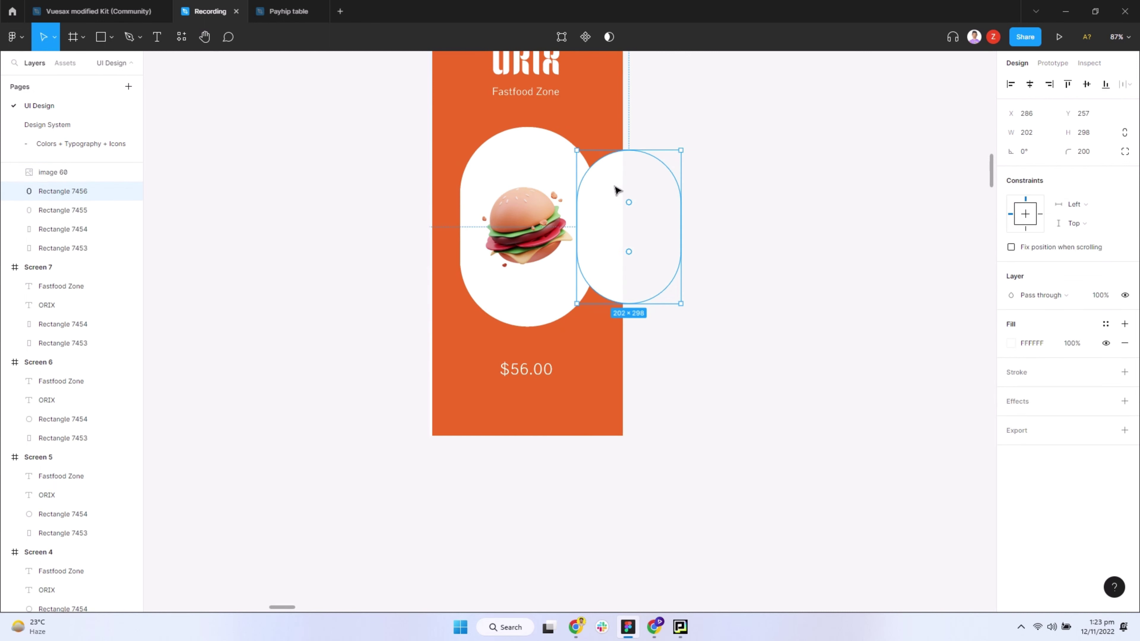
key(shift+Right)
key(shift+Right)
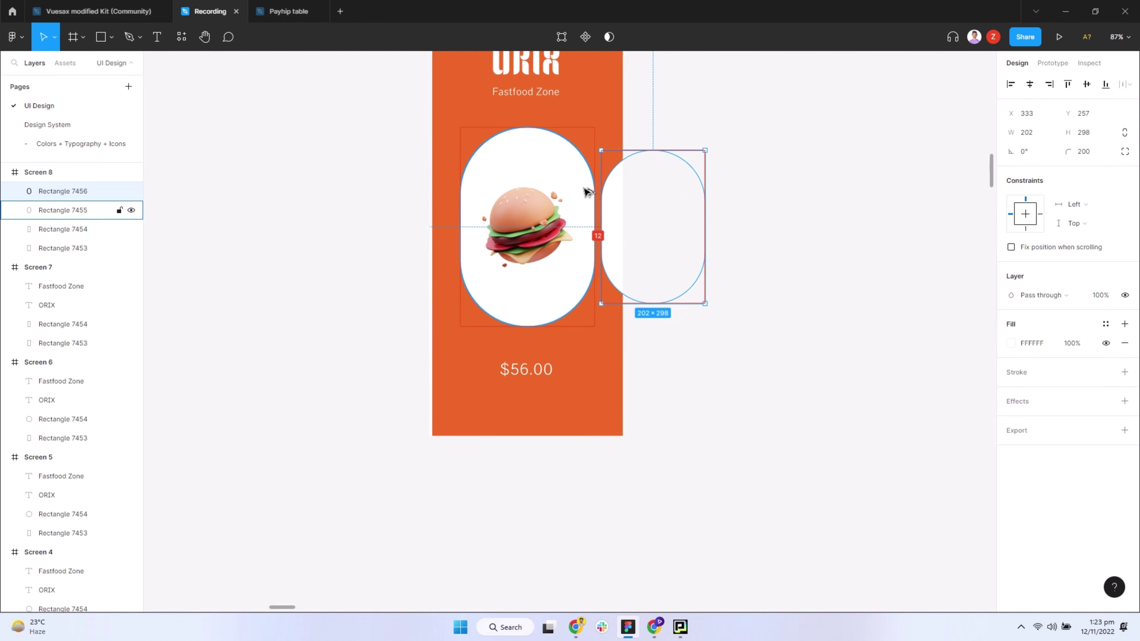
key(5)
click(730, 160)
scroll(725, 202, down, 3)
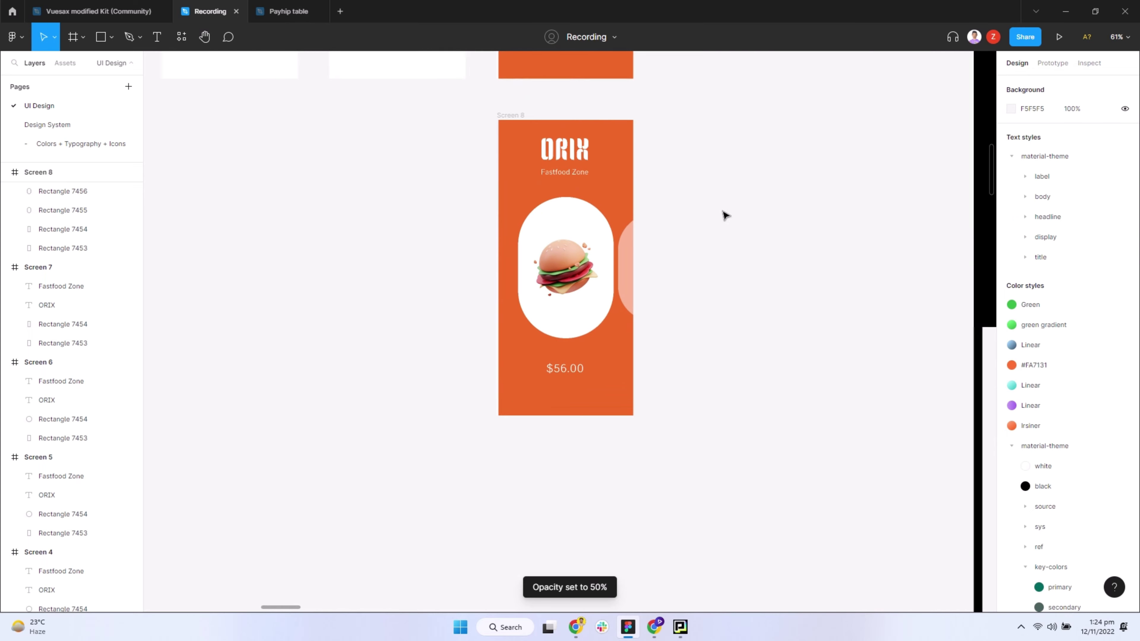
drag(723, 214, 610, 263)
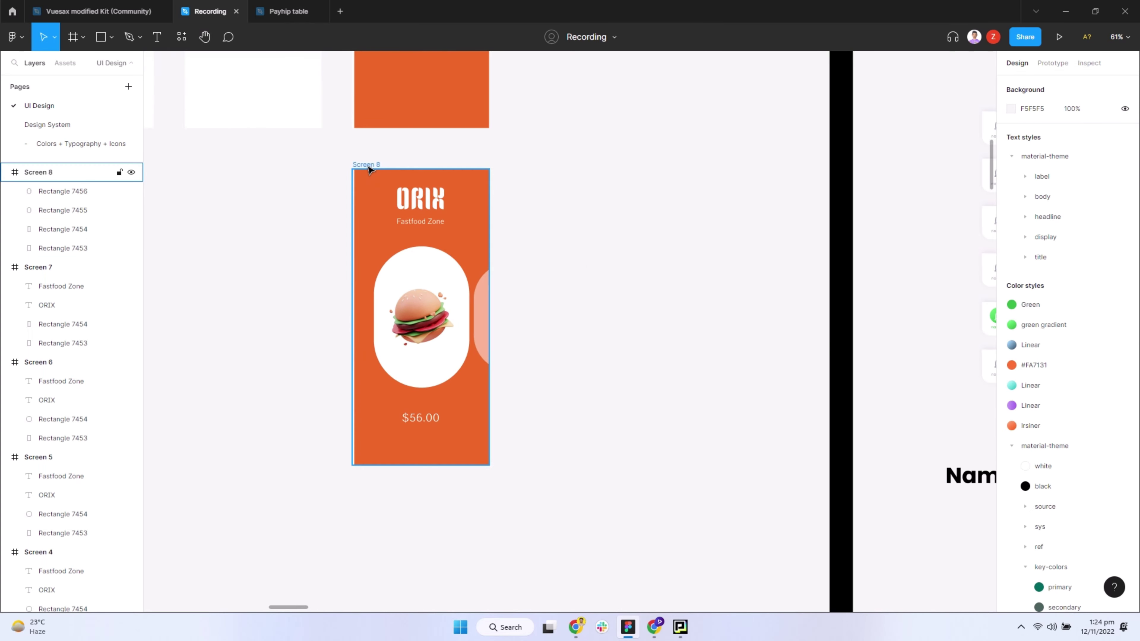
Step: Duplicate Screen 8 as Screen 9 and line both screens up in the row
drag(369, 168, 543, 174)
shift+click(381, 168)
scroll(382, 171, right, 3)
scroll(208, 178, right, 2)
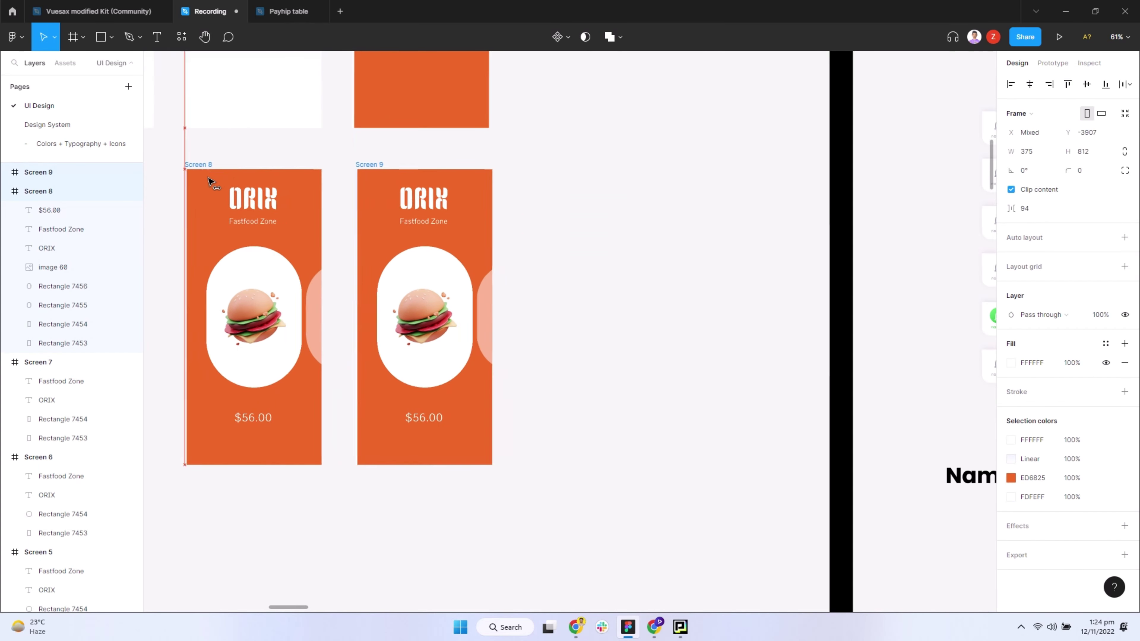
scroll(503, 258, left, 5)
drag(521, 161, 356, 163)
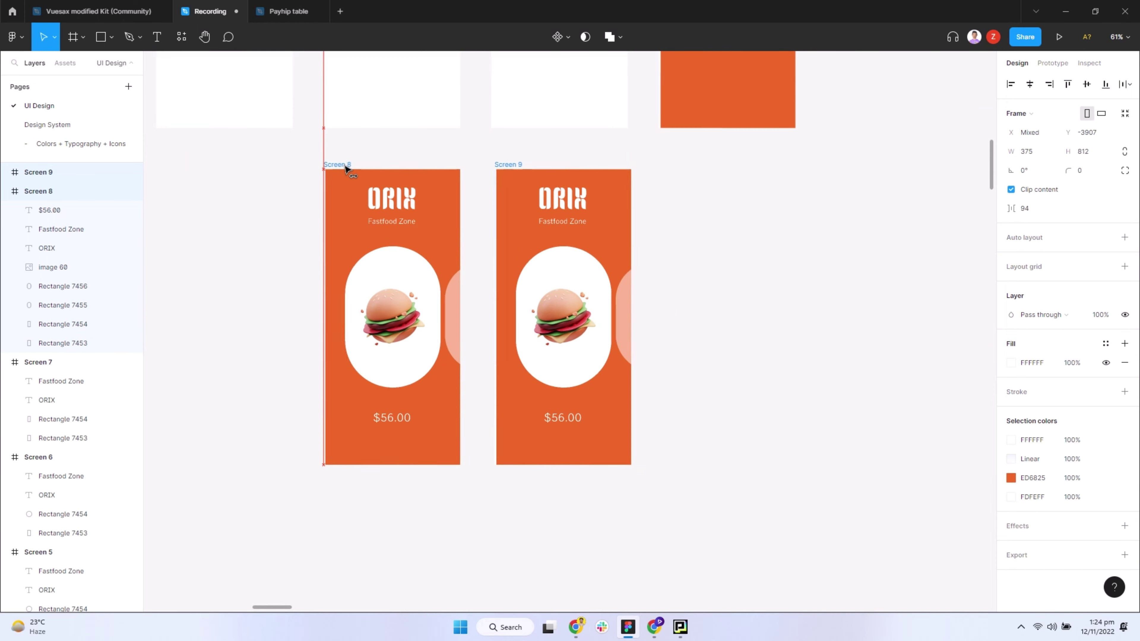
click(682, 283)
scroll(694, 348, right, 2)
scroll(694, 348, right, 1)
Step: Group the burger picture with its white pill on Screen 9 and on Screen 8
click(513, 333)
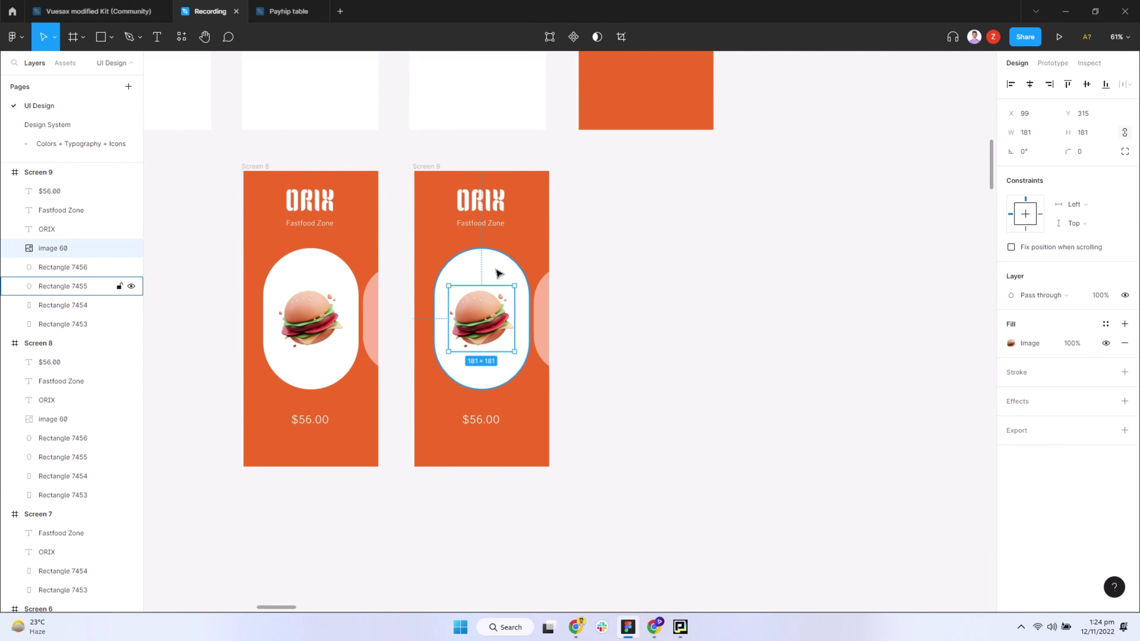
shift+click(499, 273)
key(ctrl+g)
click(309, 317)
shift+click(315, 269)
key(ctrl+g)
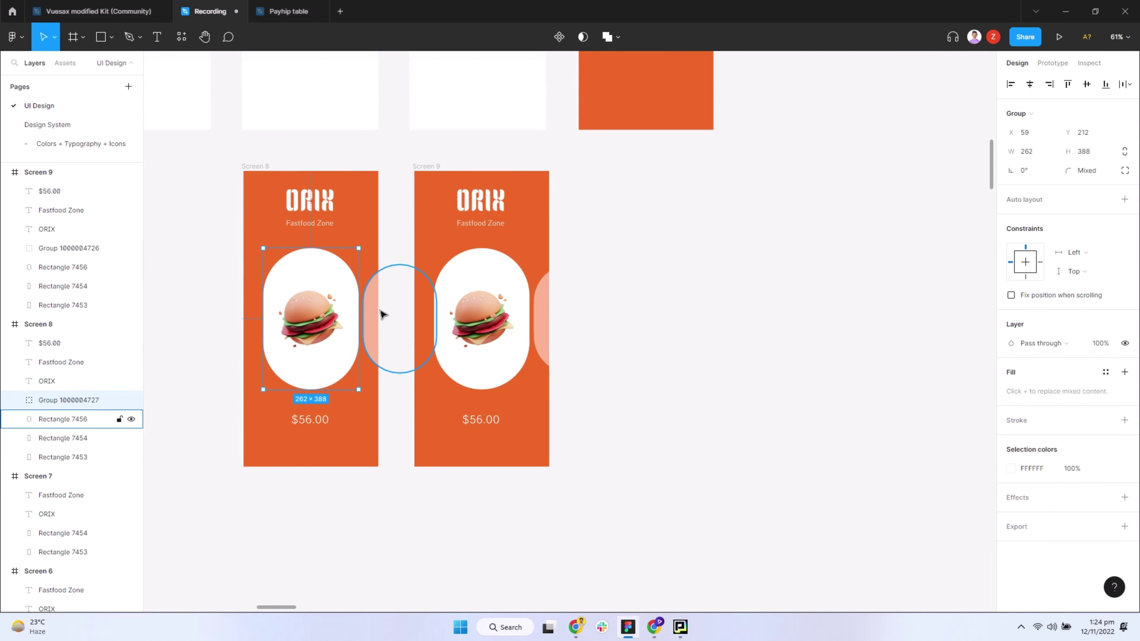
Step: Paste a copy of the small faded pill, nudge it left, then delete it
click(381, 315)
click(521, 318)
scroll(534, 311, up, 5)
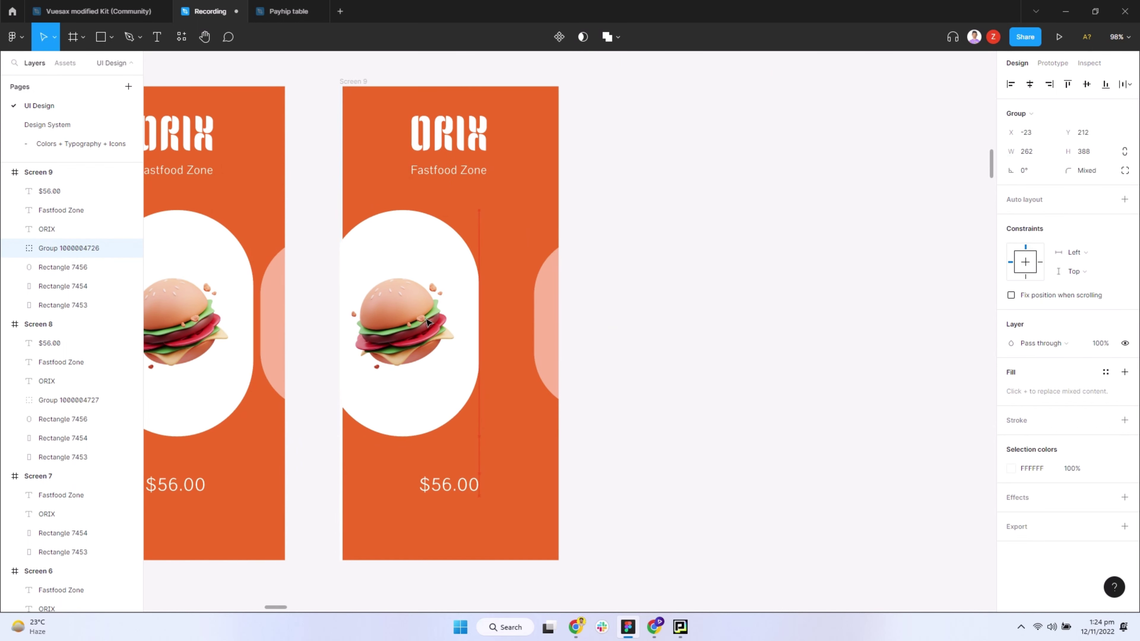
click(546, 317)
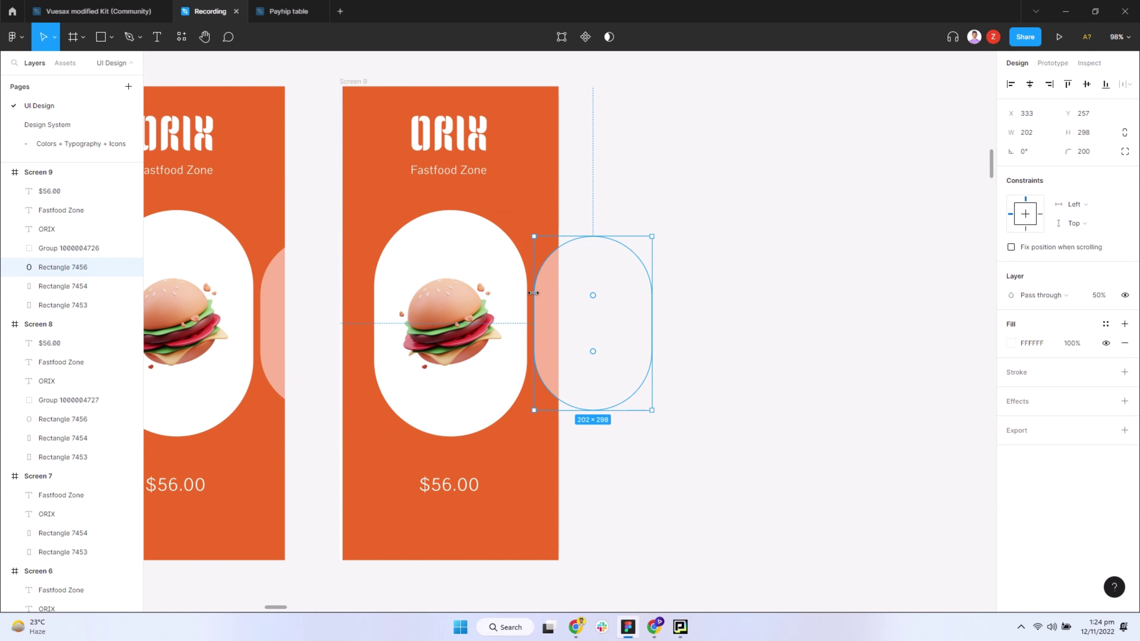
key(ctrl+v)
key(shift+Left)
key(shift+Left)
key(shift+Left)
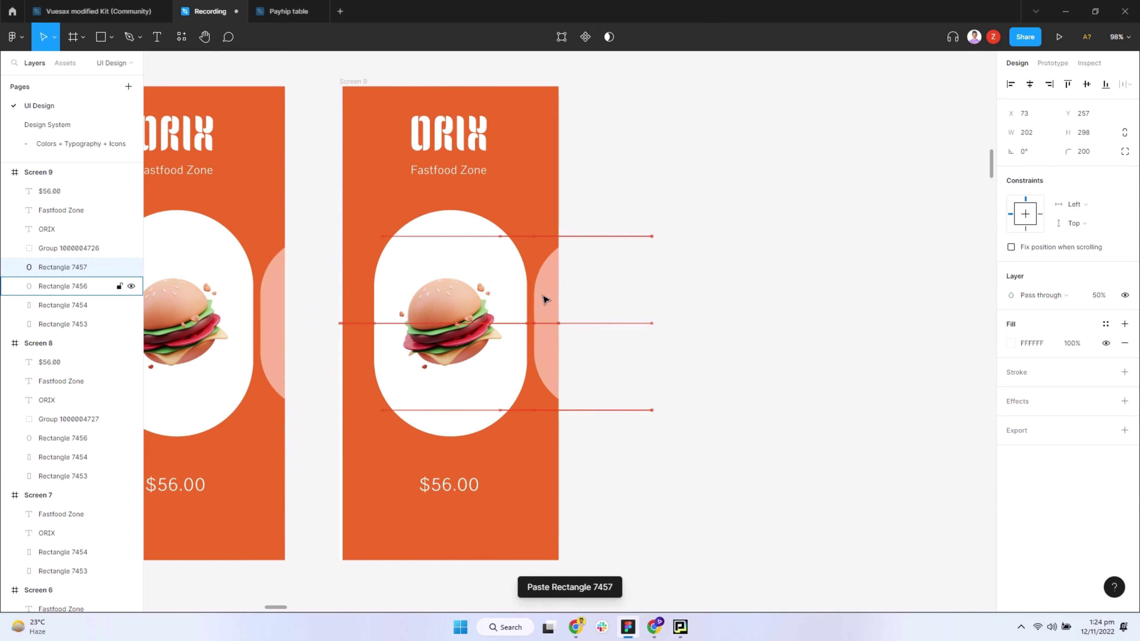
key(shift+Left)
key(shift+Left)
key(shift+Left)
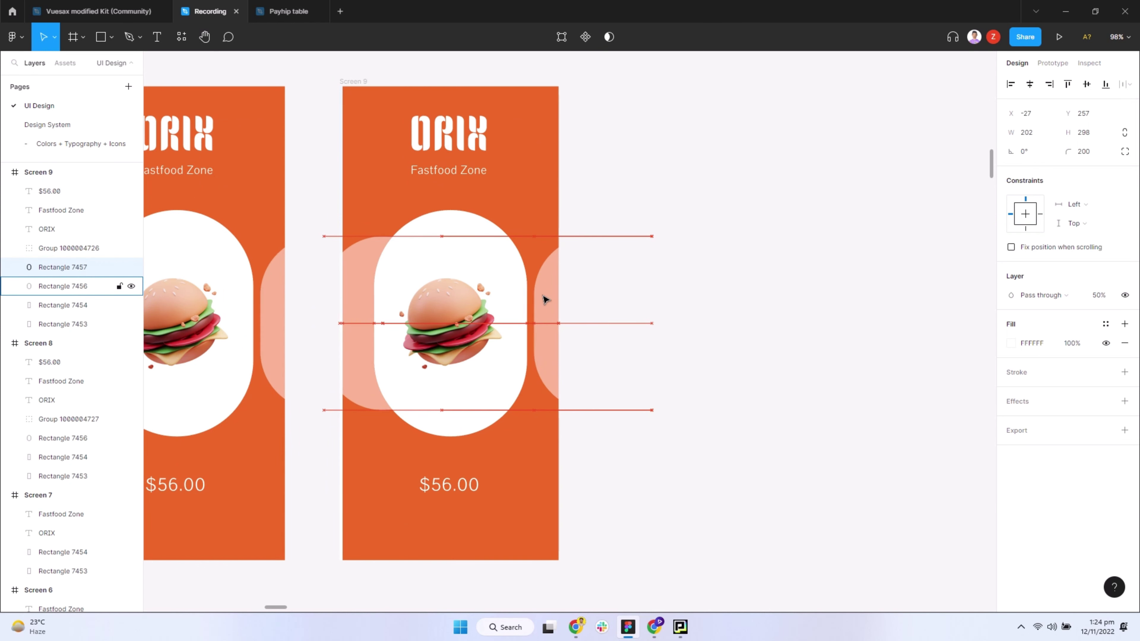
key(shift+Left)
key(shift+Left)
key(shift+Left)
key(Delete)
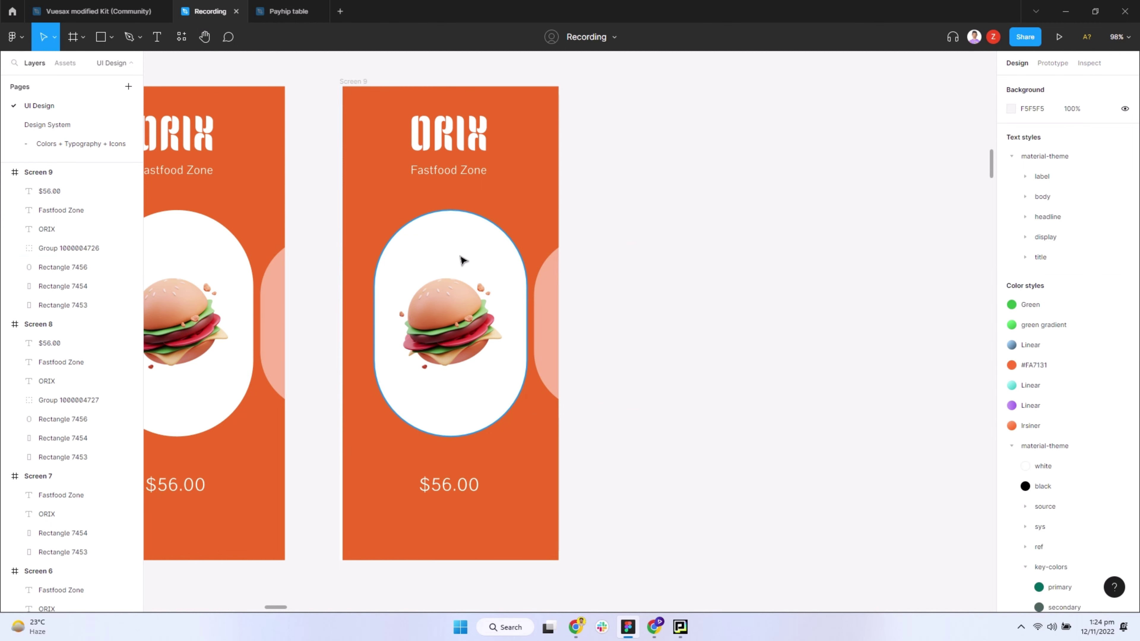
Step: Paste a 180×266.56 burger card copy at X -150 on Screen 9 with 20% opacity
click(476, 280)
key(ctrl+v)
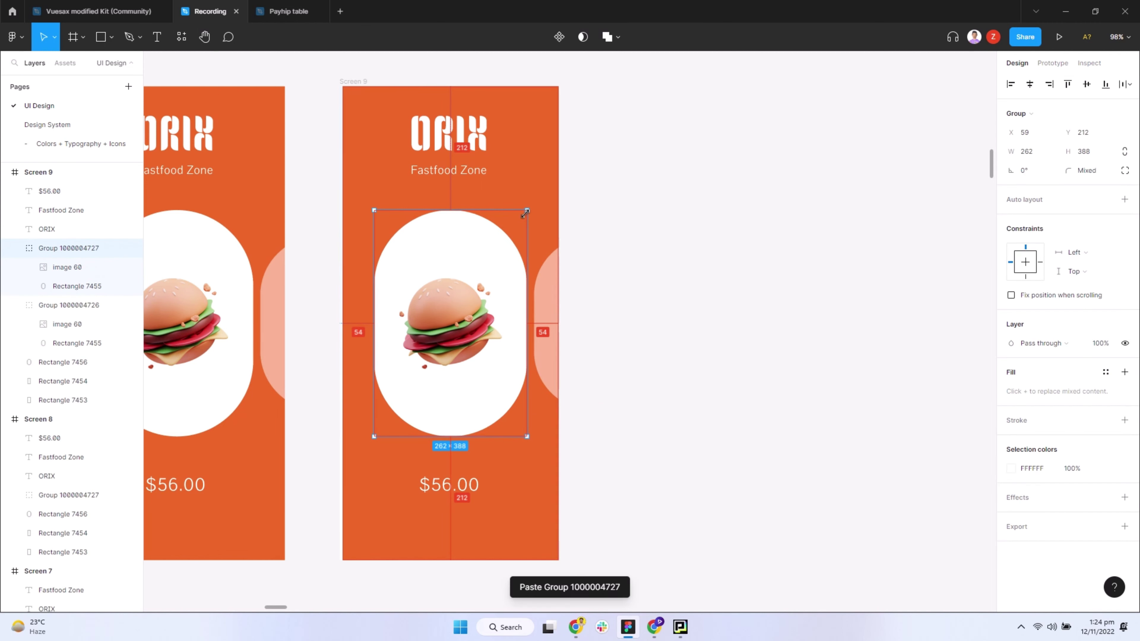
drag(516, 233, 501, 258)
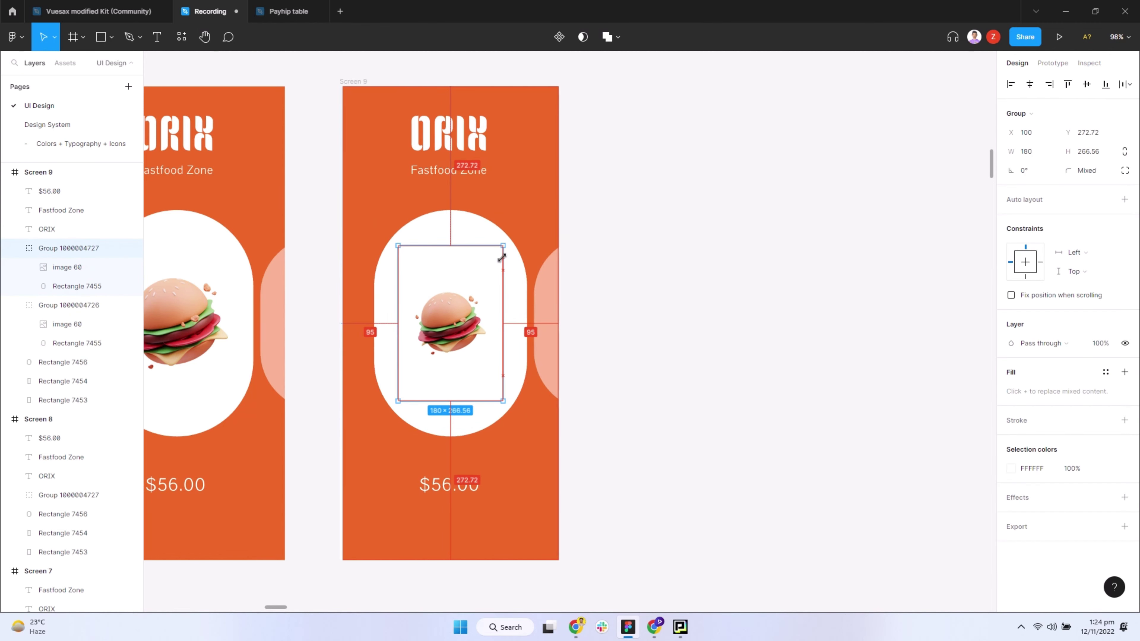
drag(462, 302, 397, 302)
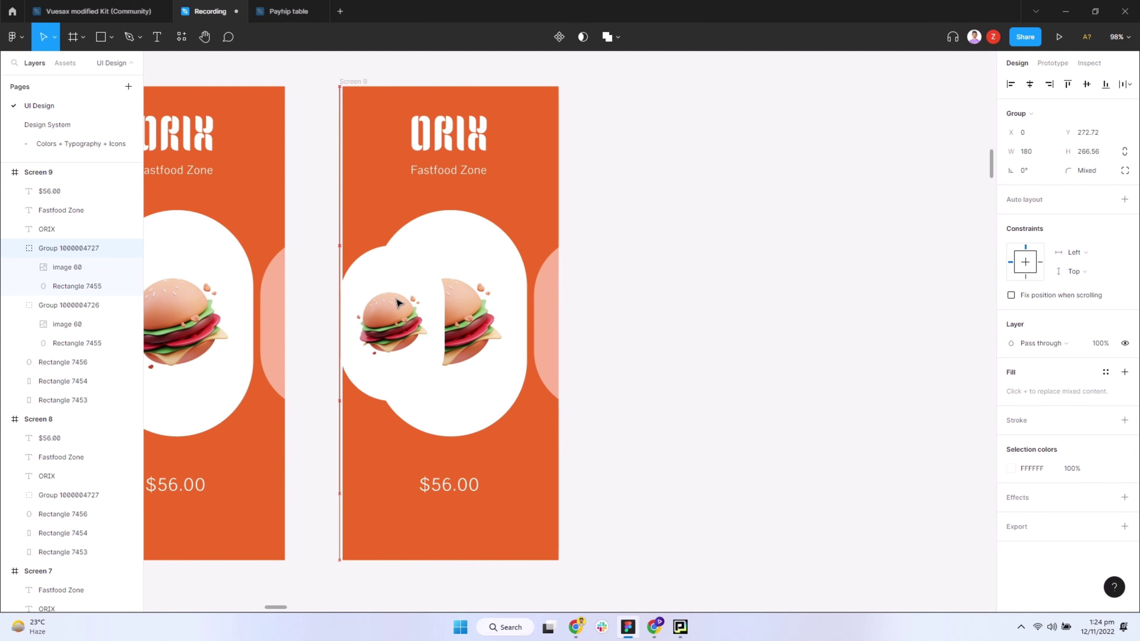
key(shift+Left)
key(shift+Left)
key(shift+Left)
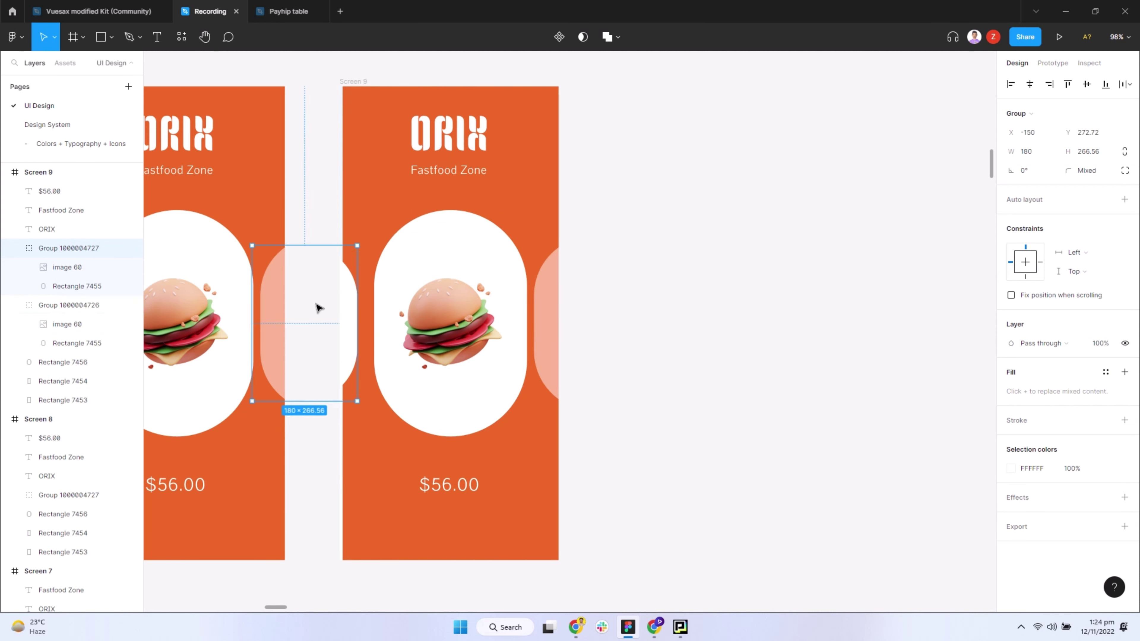
key(2)
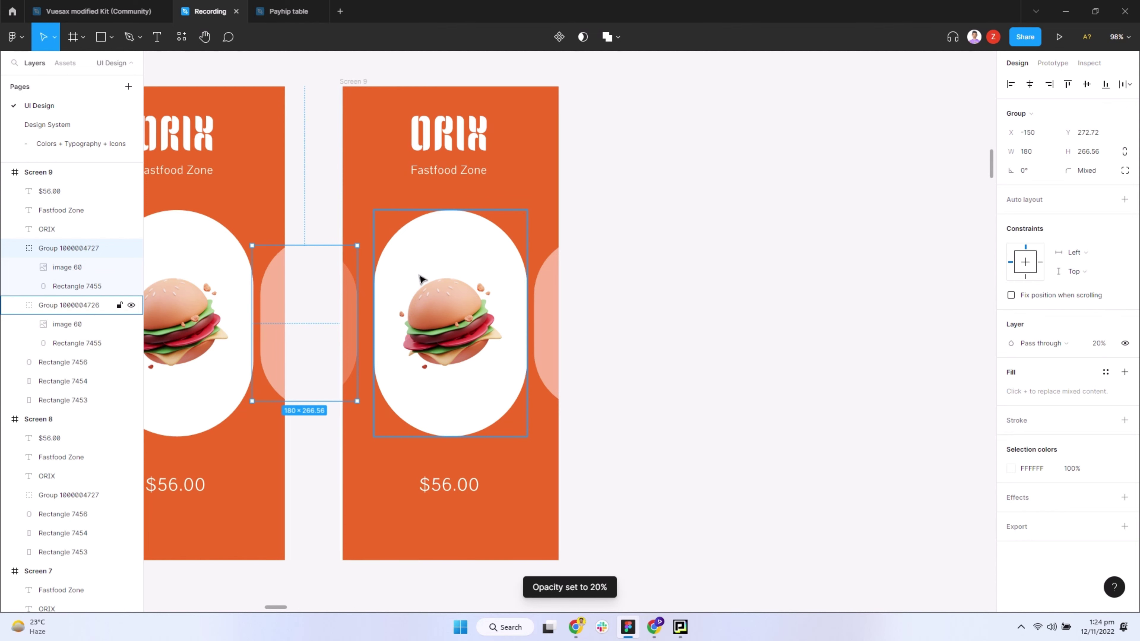
ctrl+scroll(511, 296, down, 3)
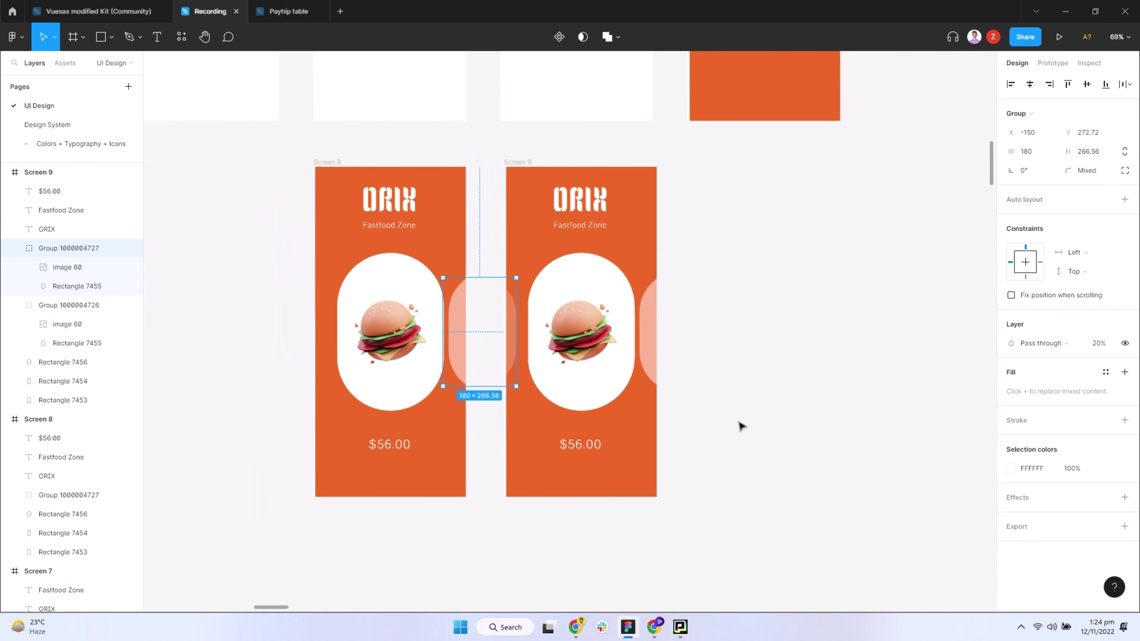
click(741, 425)
ctrl+scroll(639, 340, up, 3)
click(597, 309)
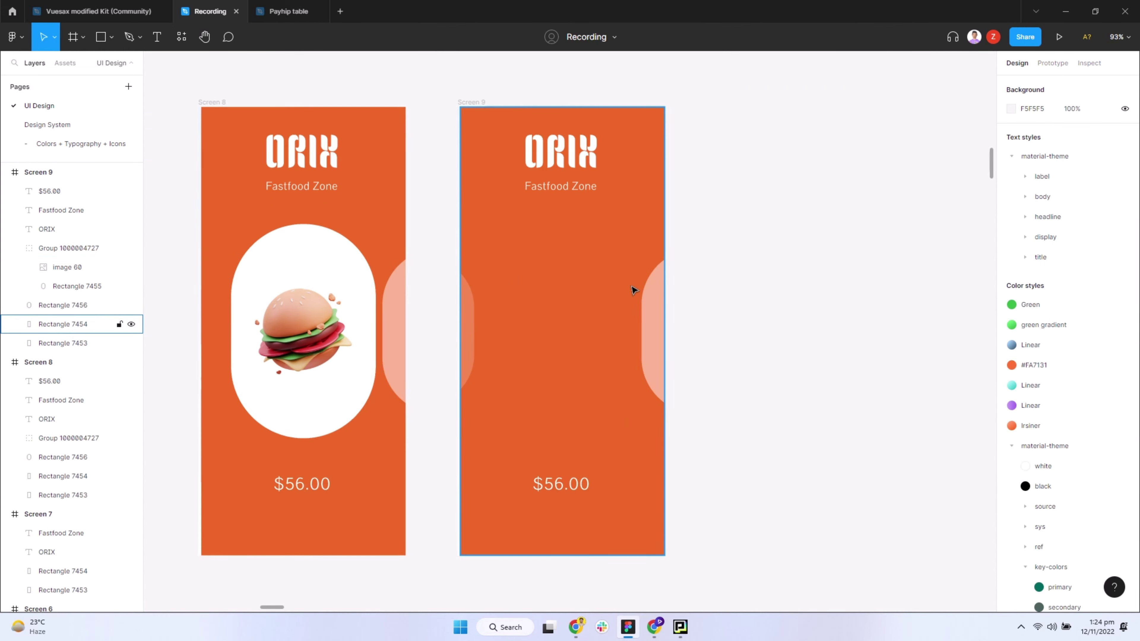
Step: Check the size of Screen 8's white oval and delete Screen 9's burger group
double_click(355, 278)
click(1028, 132)
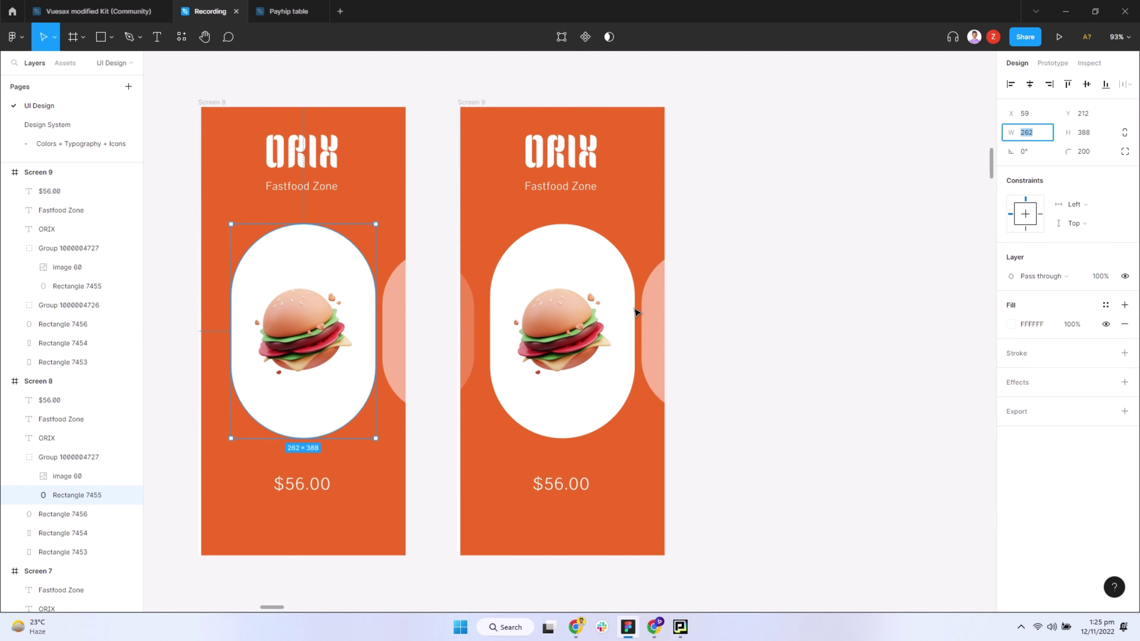
click(608, 295)
key(Delete)
Step: Copy a side oval into Screen 9's centre as a fully opaque 262×388 oval
click(658, 305)
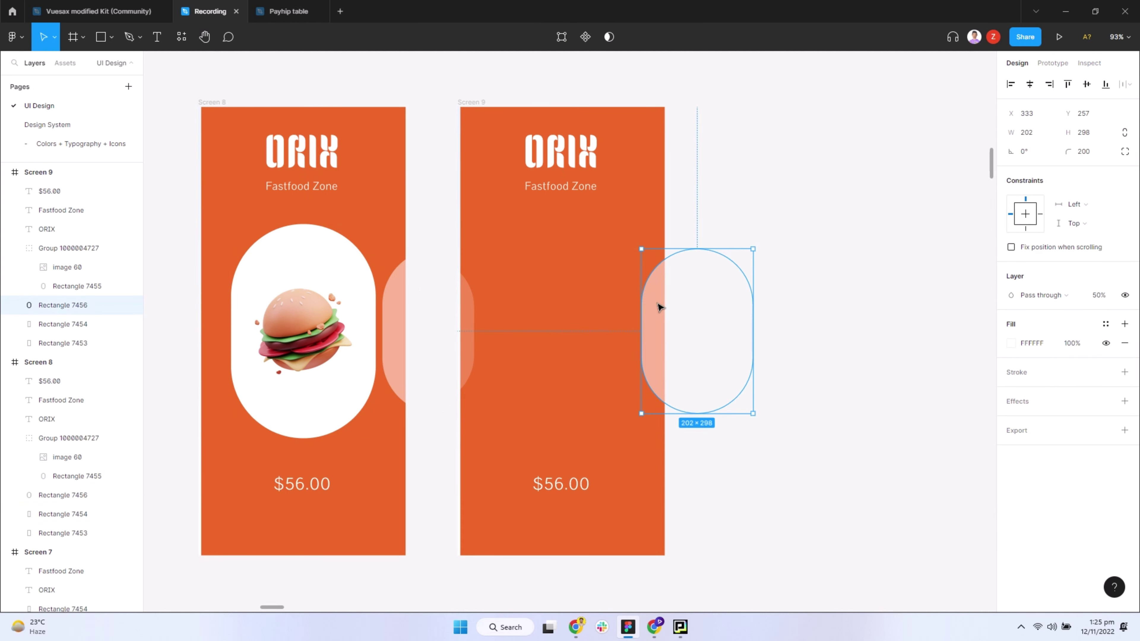
drag(659, 305, 524, 320)
click(1034, 135)
text(262)
key(Return)
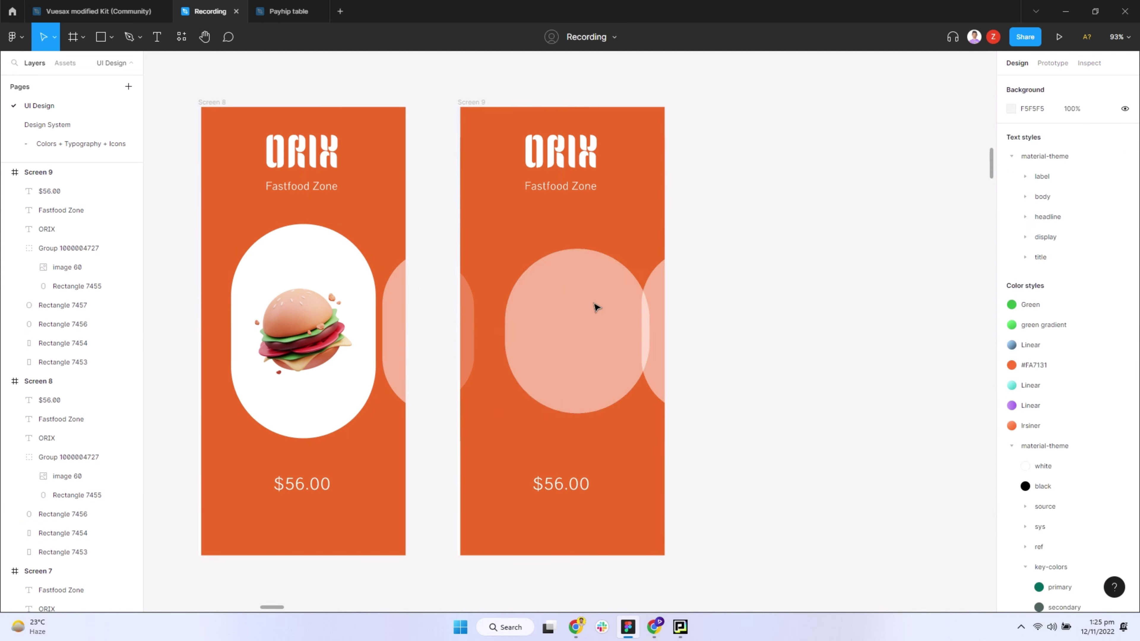
drag(605, 324, 591, 324)
text(388)
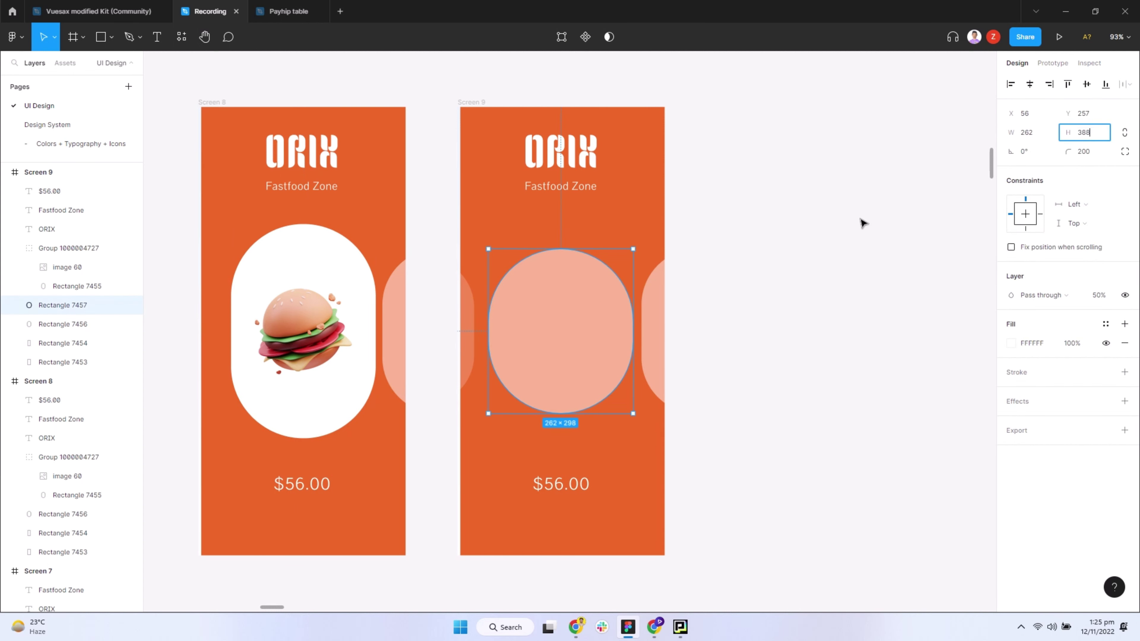
key(Return)
drag(587, 311, 586, 286)
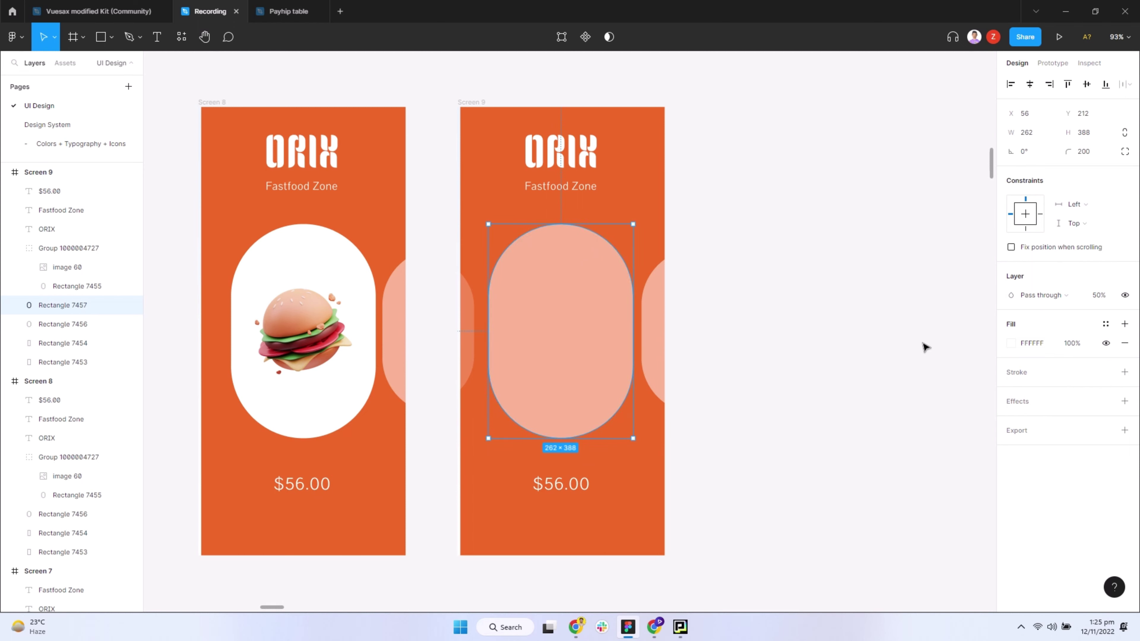
key(0)
key(Escape)
Step: Copy the ice-cream image 62 and paste it onto Screen 9's oval
scroll(776, 433, down, 3)
scroll(720, 476, up, 5)
scroll(545, 230, up, 2)
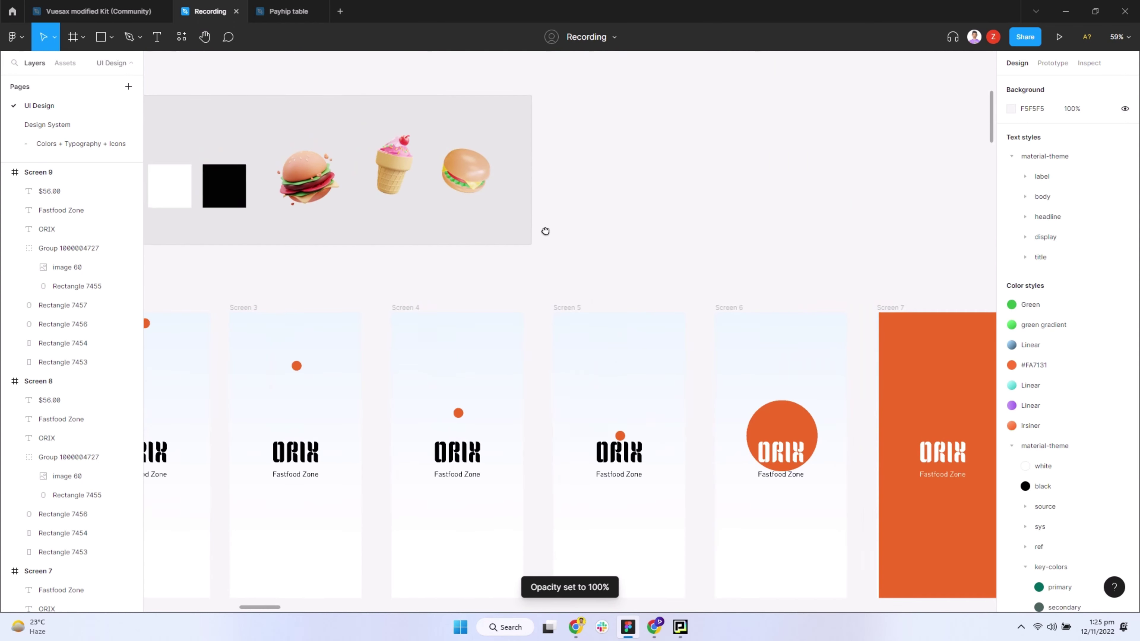
click(394, 164)
scroll(715, 235, down, 3)
scroll(715, 235, right, 5)
scroll(712, 271, down, 5)
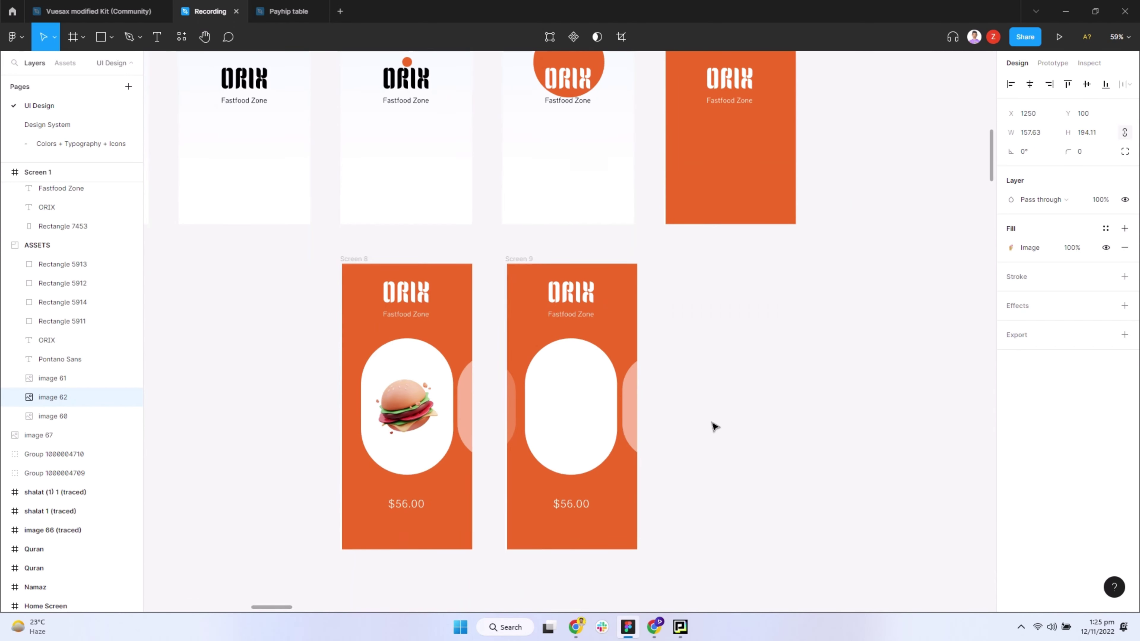
scroll(597, 444, up, 5)
click(572, 467)
key(ctrl+v)
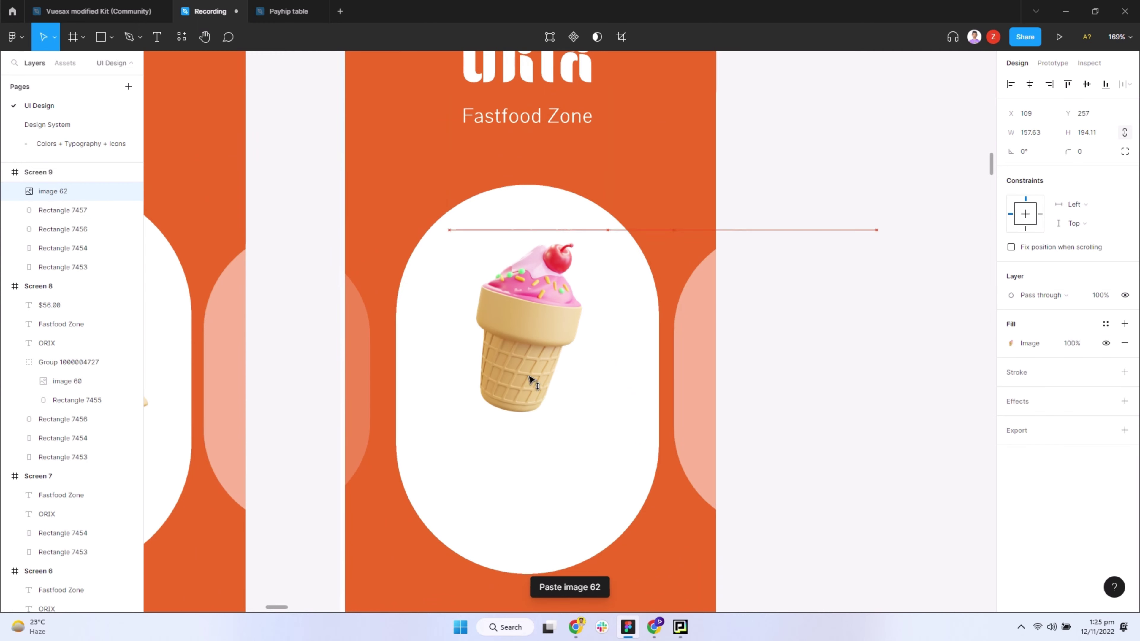
Step: Centre the ice-cream image horizontally and vertically on Screen 9's oval and group them
drag(531, 381, 533, 422)
shift+click(542, 262)
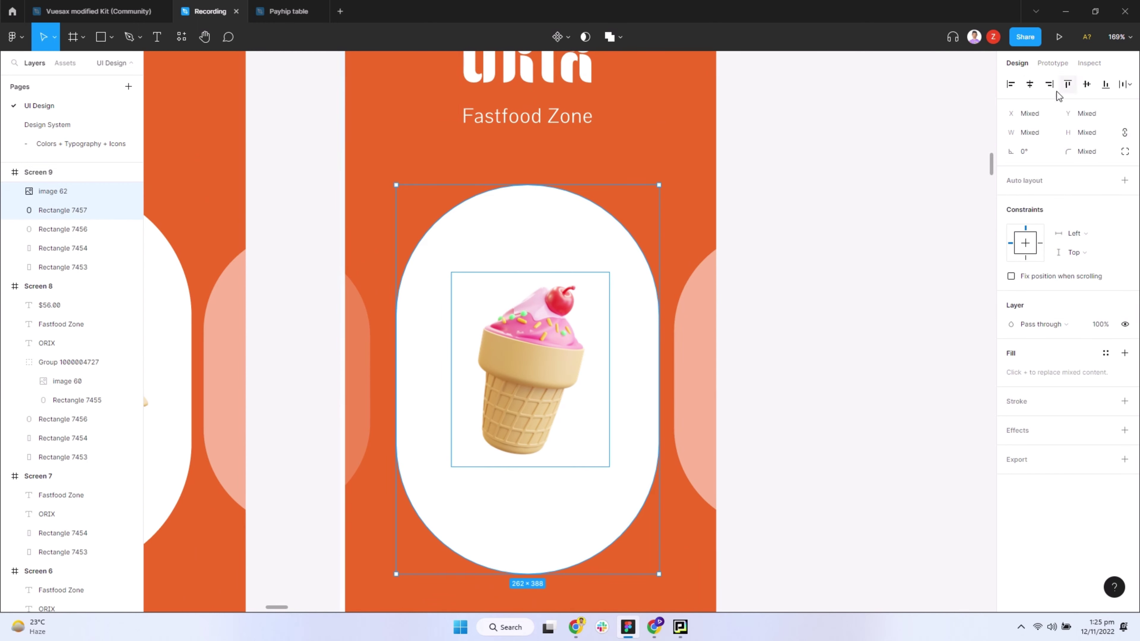
click(1029, 84)
click(1086, 84)
scroll(895, 199, down, 3)
key(ctrl+g)
scroll(694, 435, down, 3)
key(Escape)
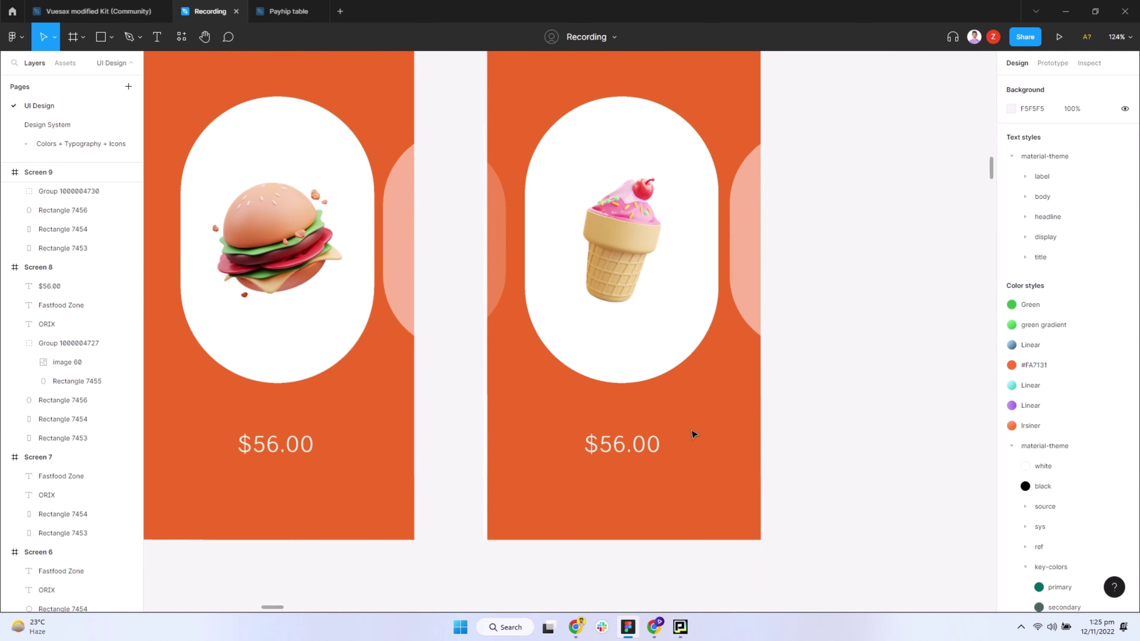
Step: Change Screen 9's price text to $36.00
click(635, 443)
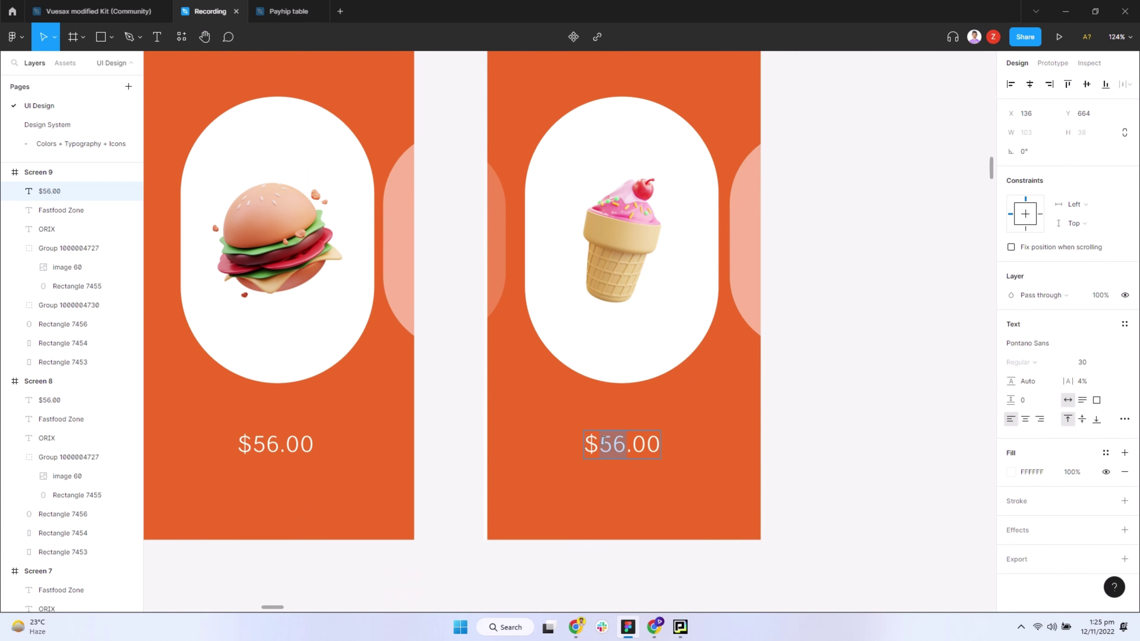
key(Escape)
key(Escape)
scroll(827, 489, down, 5)
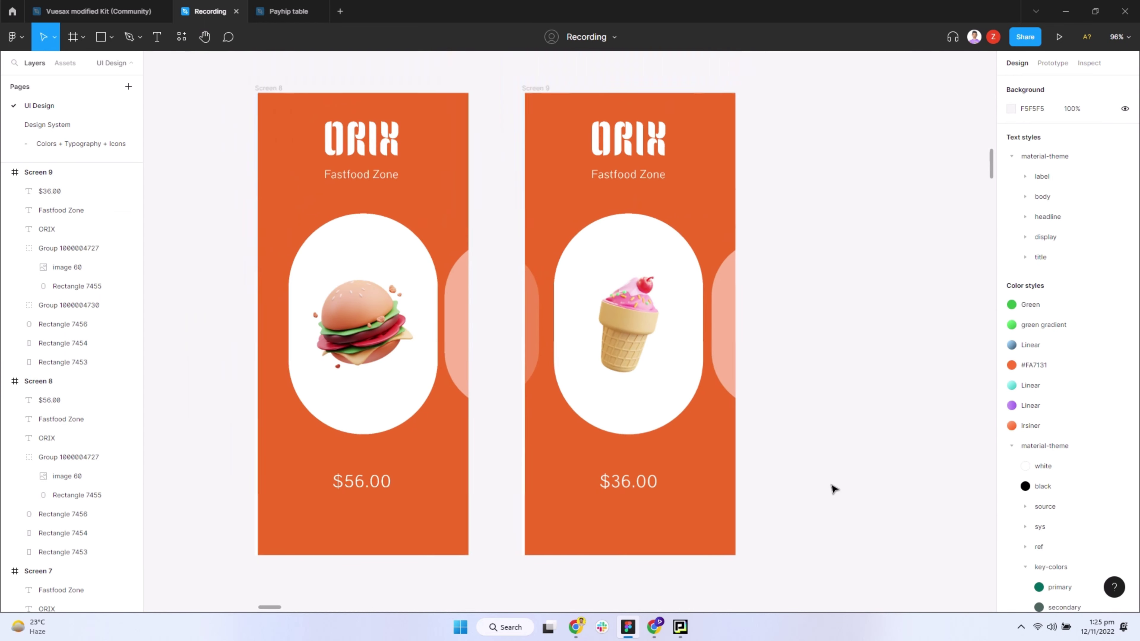
scroll(834, 395, down, 3)
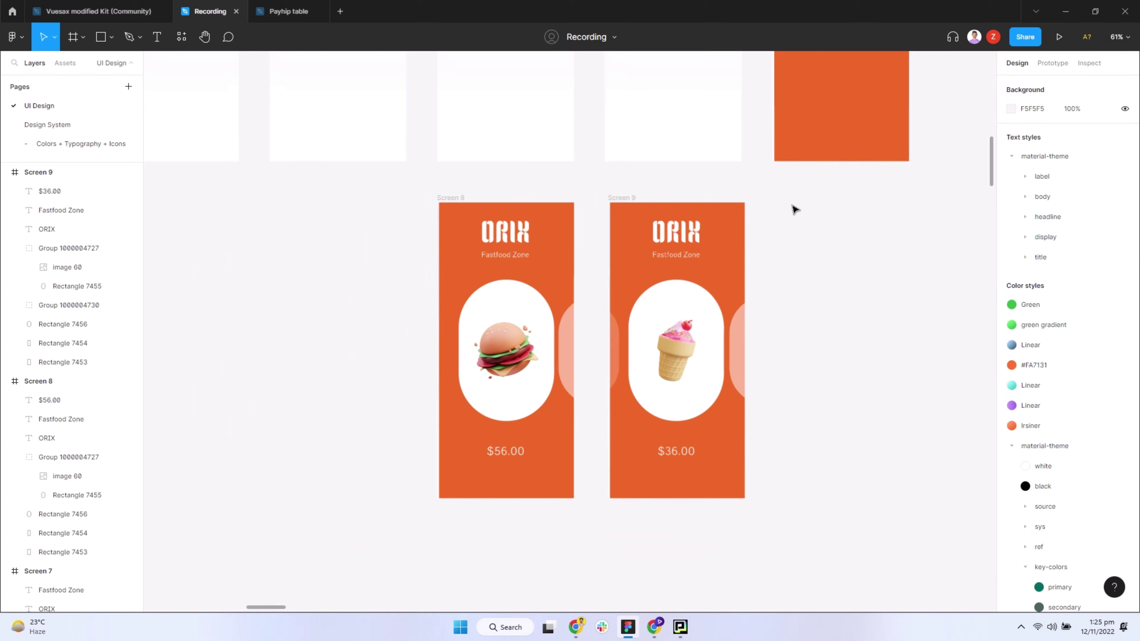
scroll(790, 242, up, 2)
scroll(790, 291, up, 2)
scroll(795, 350, down, 2)
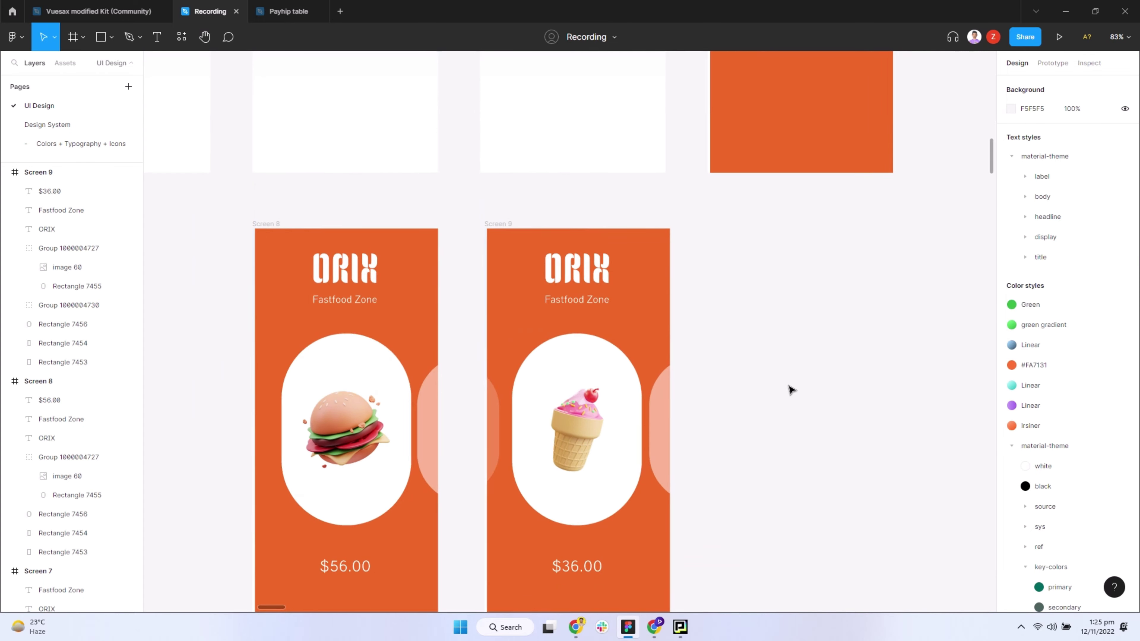
scroll(808, 427, down, 3)
scroll(674, 469, down, 2)
scroll(534, 380, down, 3)
scroll(374, 237, up, 1)
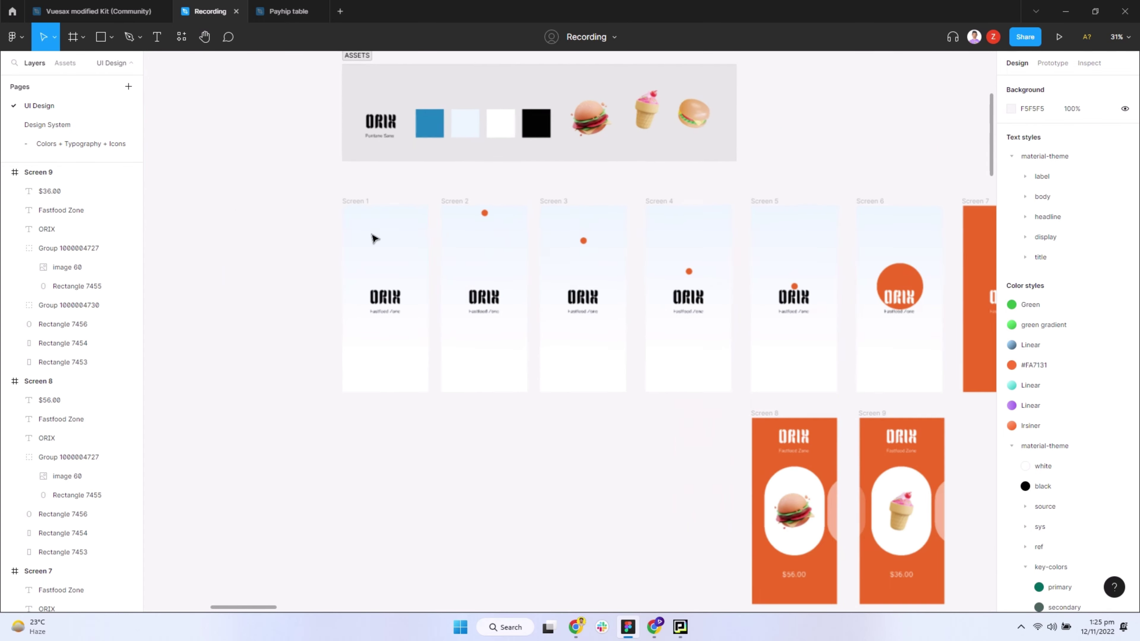
Step: Connect Screen 1 to Screen 2 in prototype mode
click(1050, 65)
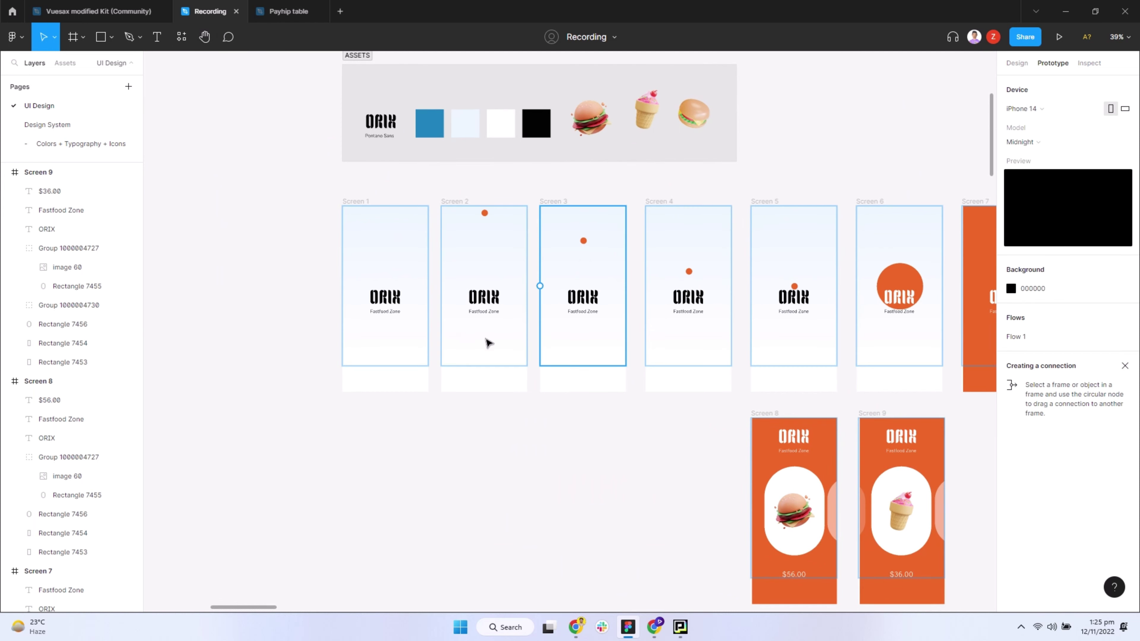
scroll(529, 435, up, 2)
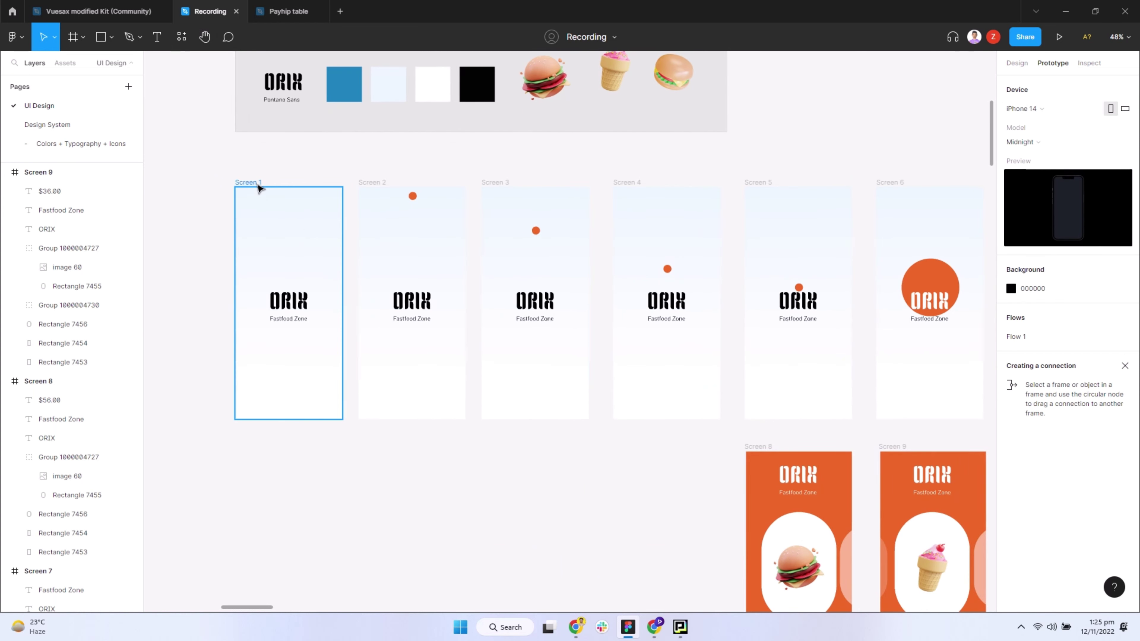
click(283, 231)
scroll(315, 313, right, 1)
drag(321, 303, 404, 279)
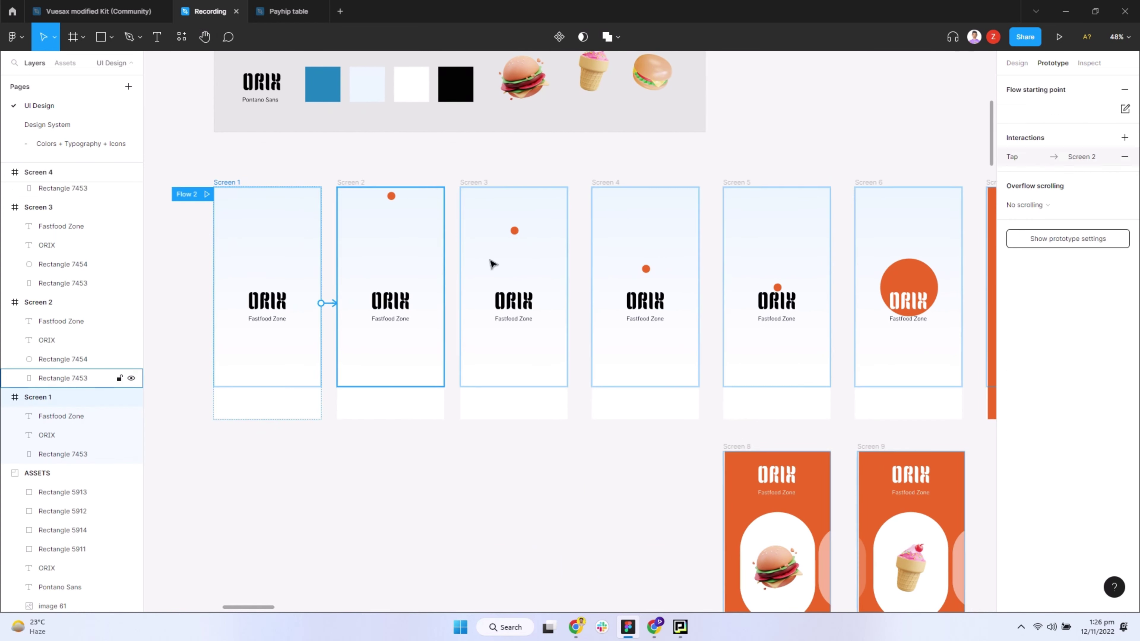
Step: Set the interaction to After delay 200ms with Smart animate, Ease in and out
click(893, 185)
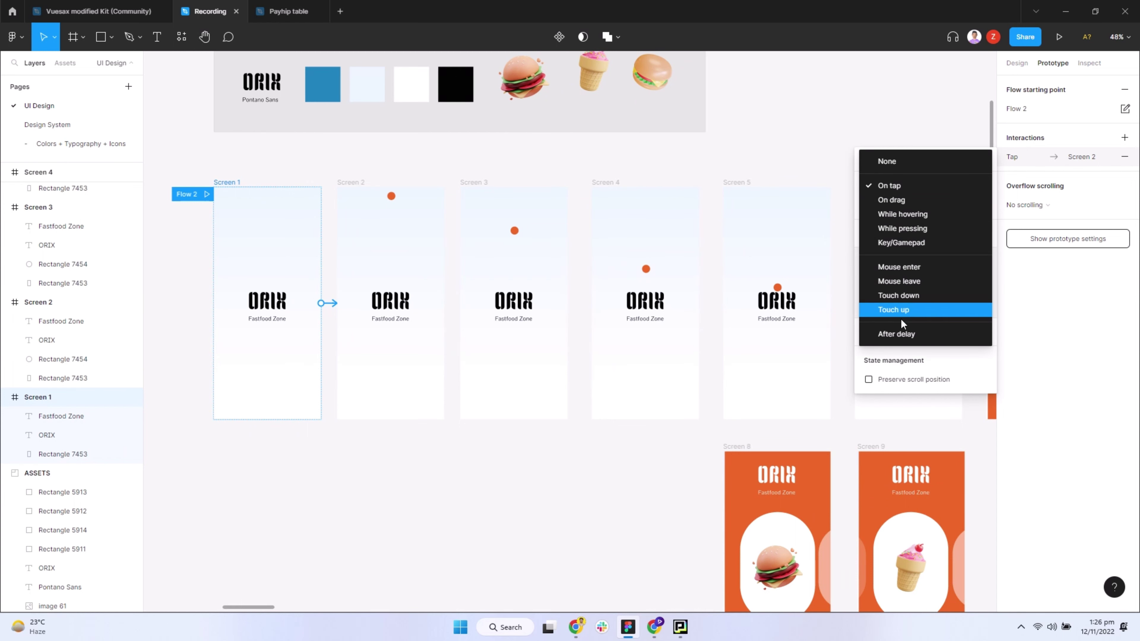
click(897, 333)
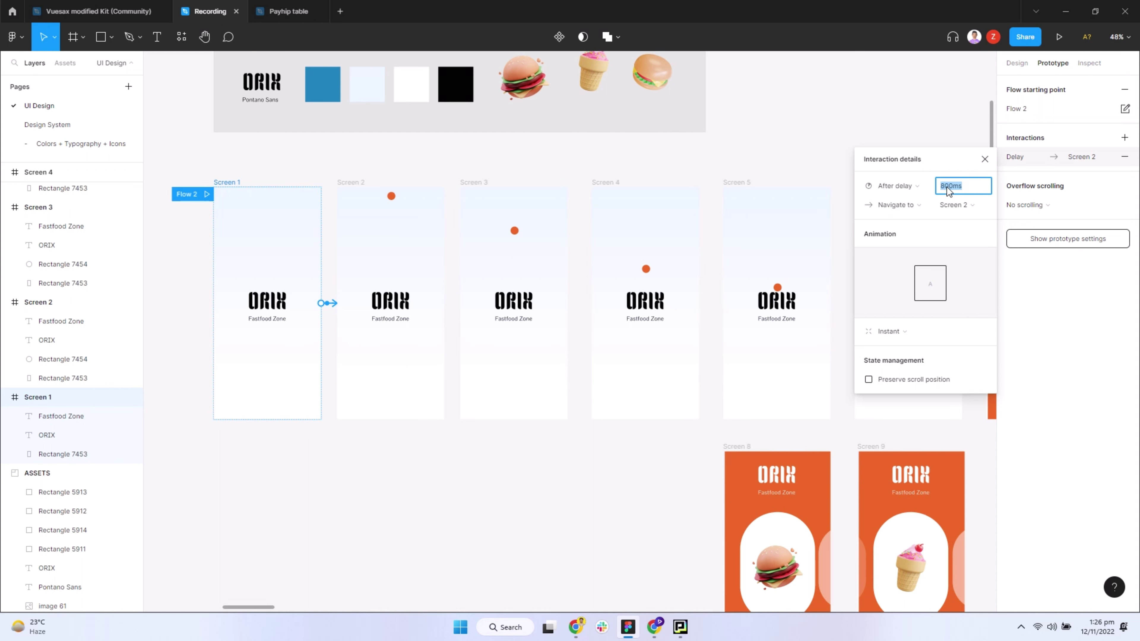
text(200)
click(928, 342)
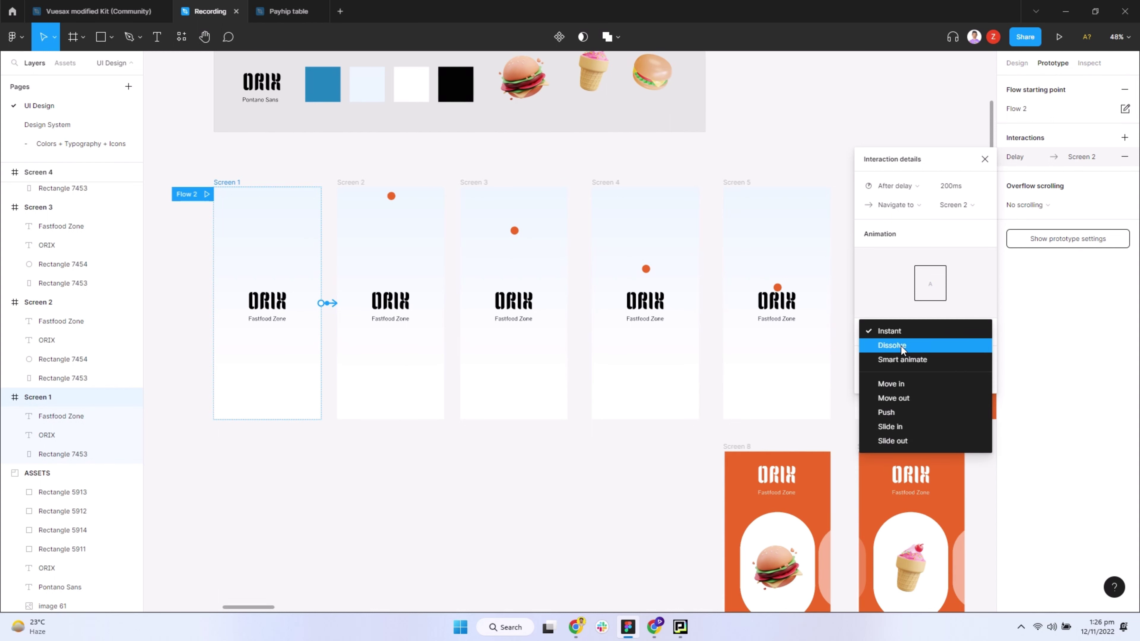
click(906, 360)
click(893, 350)
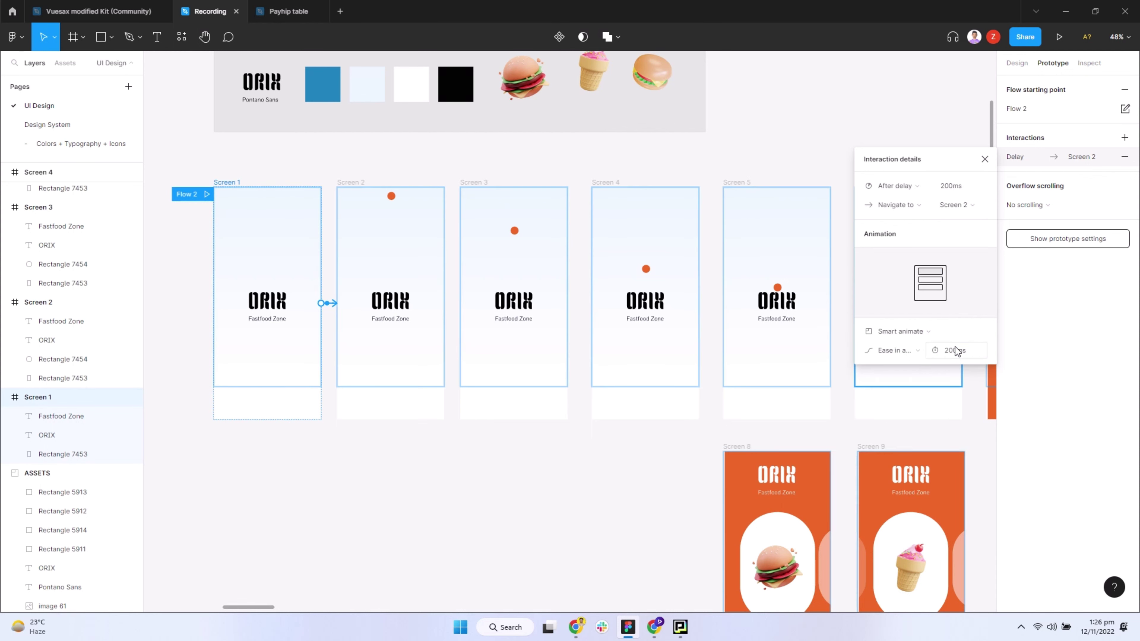
click(359, 183)
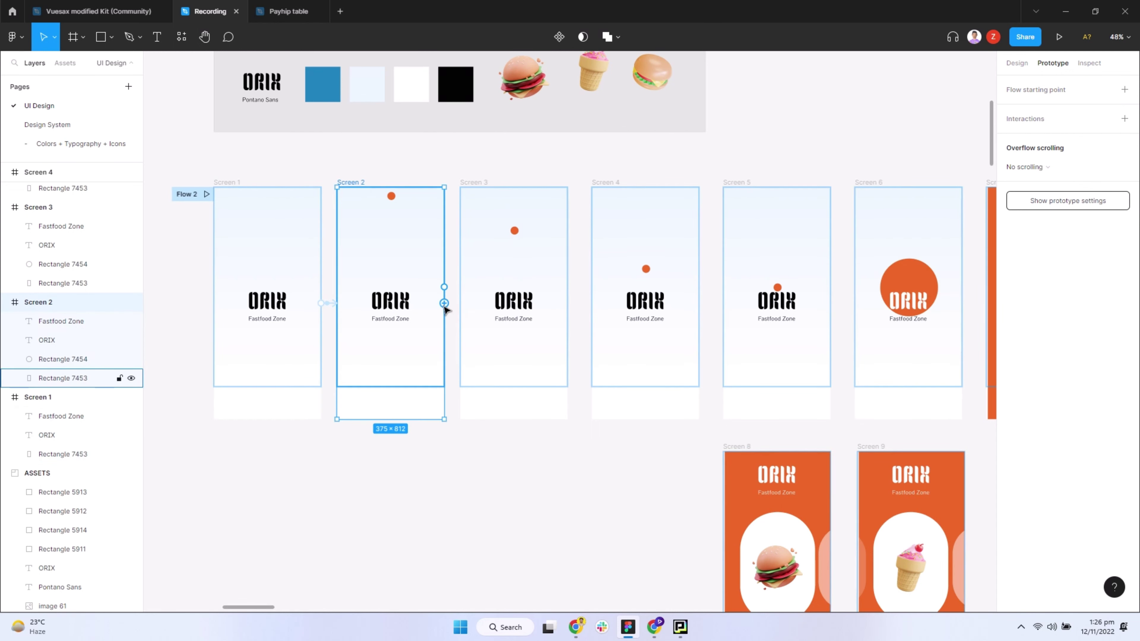
Step: Link Screen 2 to Screen 3 and Screen 3 to Screen 4, setting Screen 3's trigger to After delay
drag(445, 303, 477, 187)
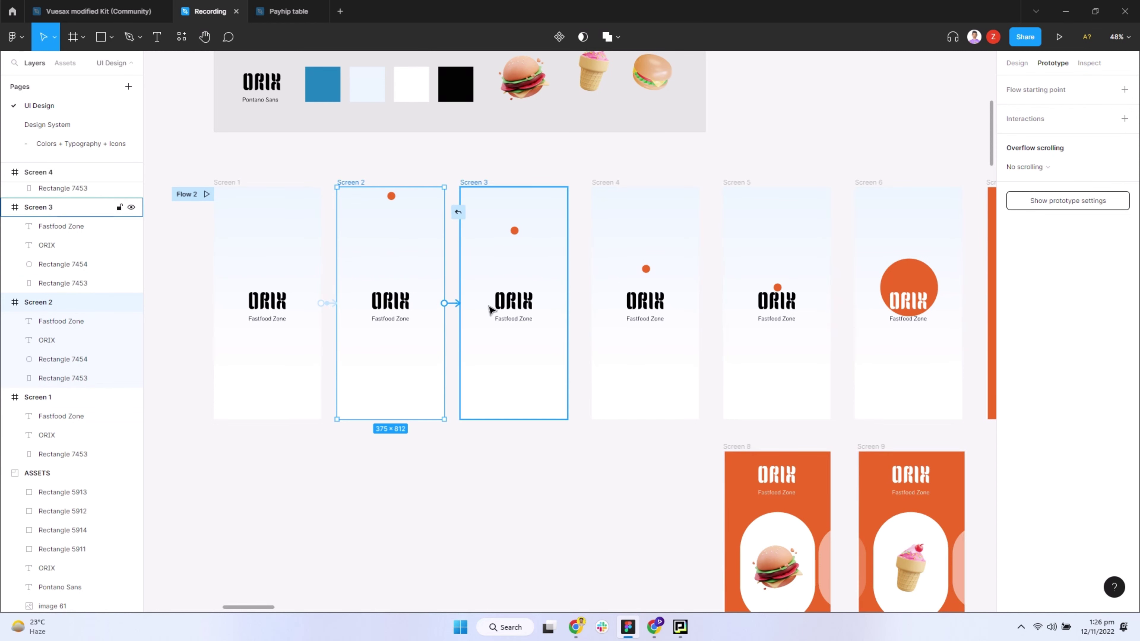
click(477, 187)
drag(567, 304, 615, 310)
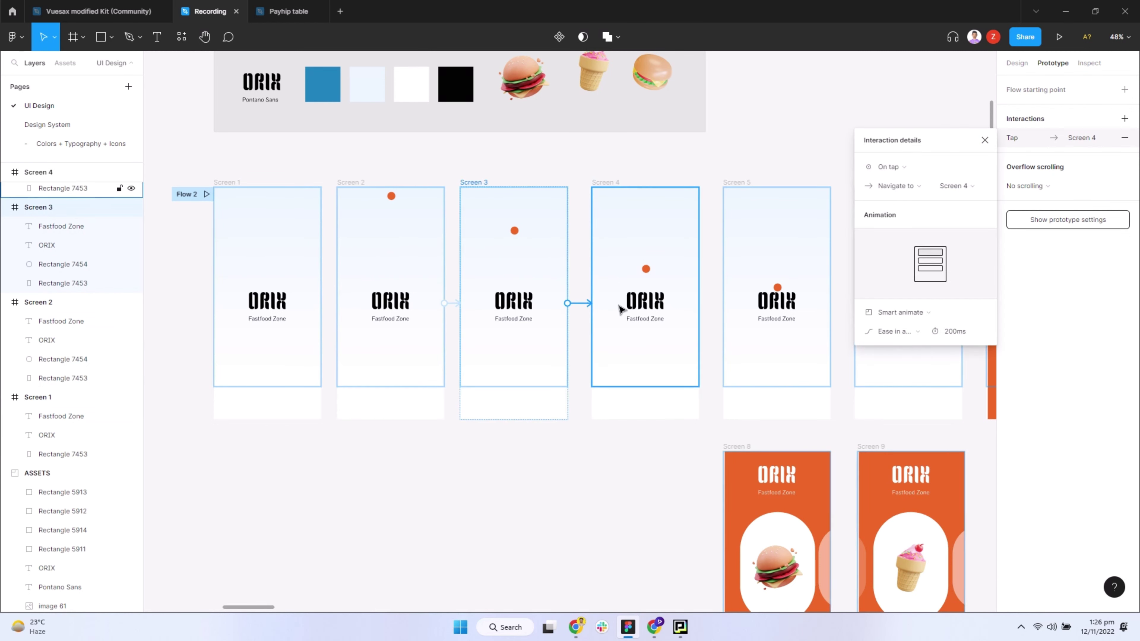
click(891, 166)
click(944, 276)
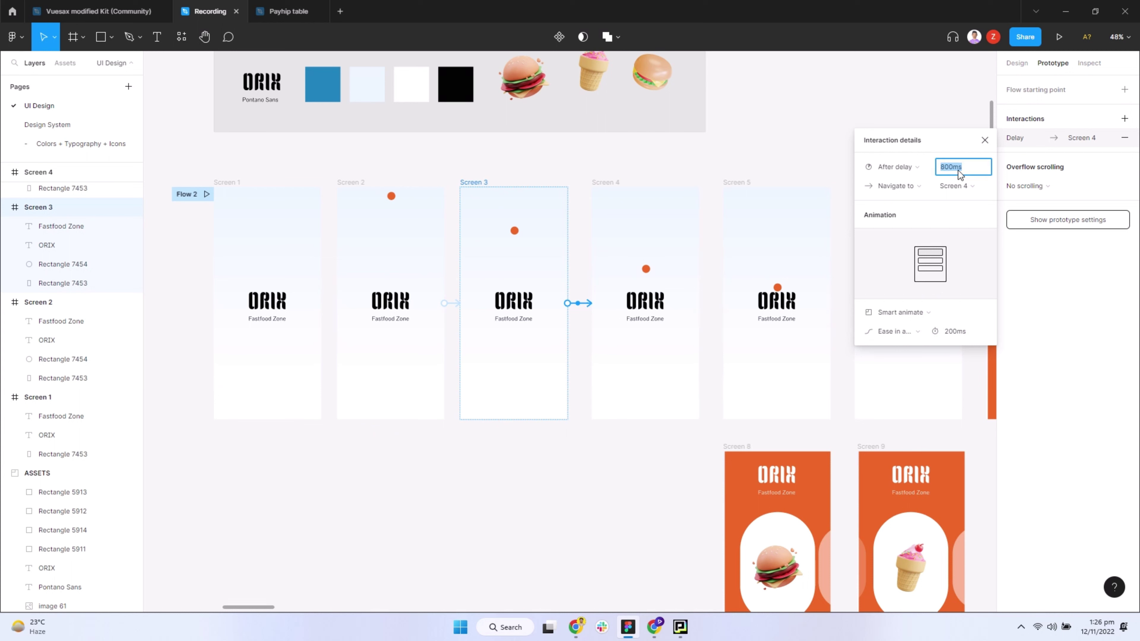
key(Escape)
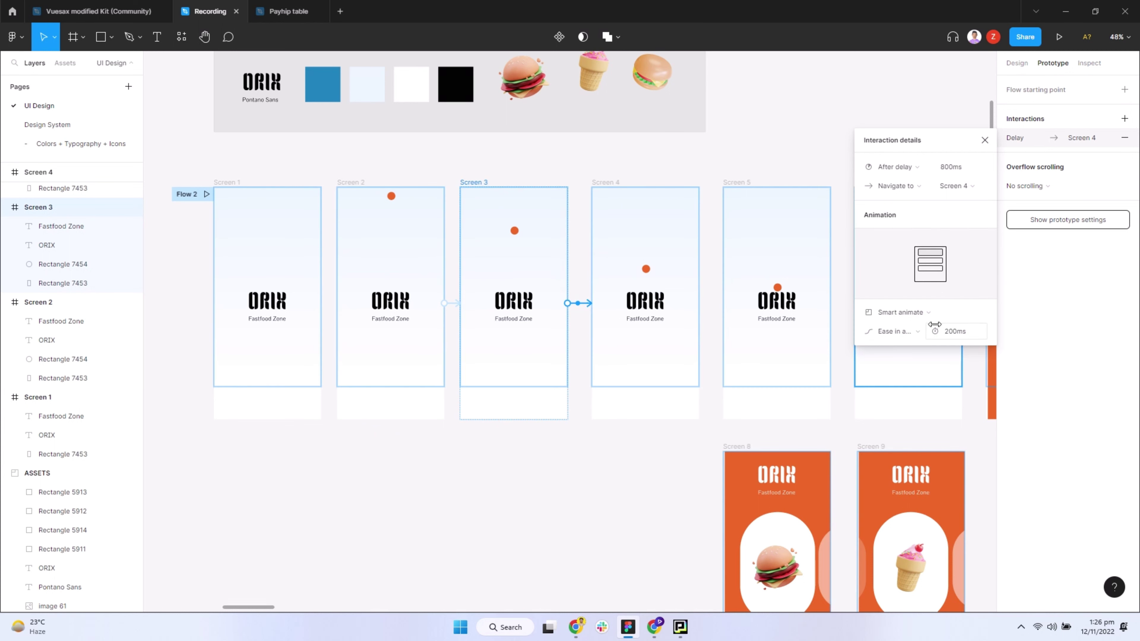
Step: Change Screen 2's link to Screen 3 to an After delay trigger, then review Screens 3 and 4
click(38, 302)
click(1014, 138)
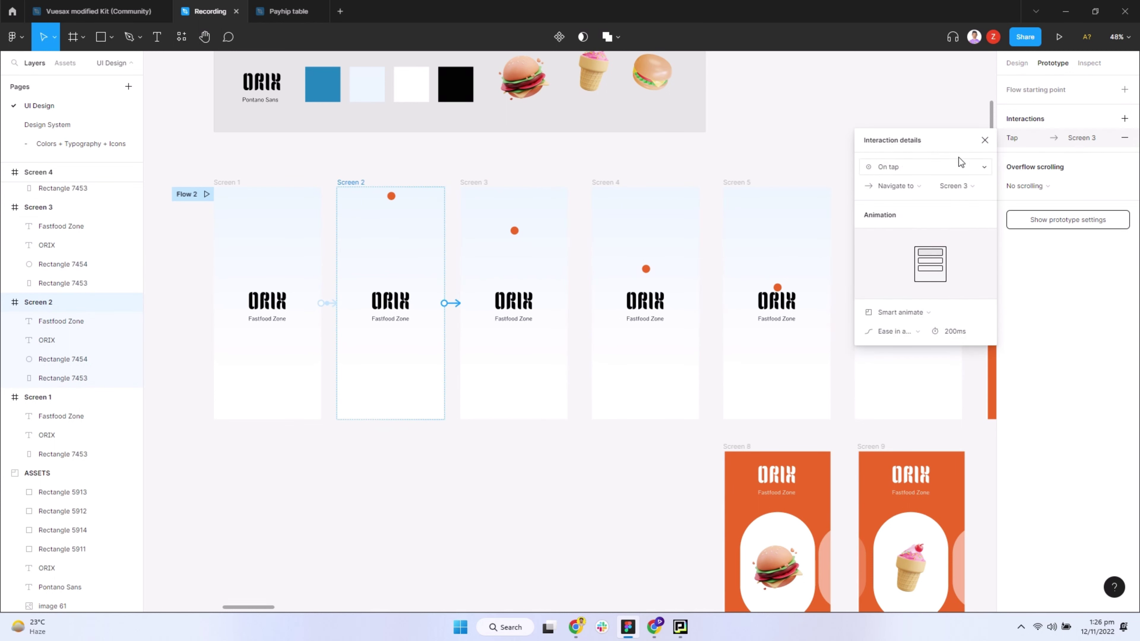
click(891, 166)
click(963, 318)
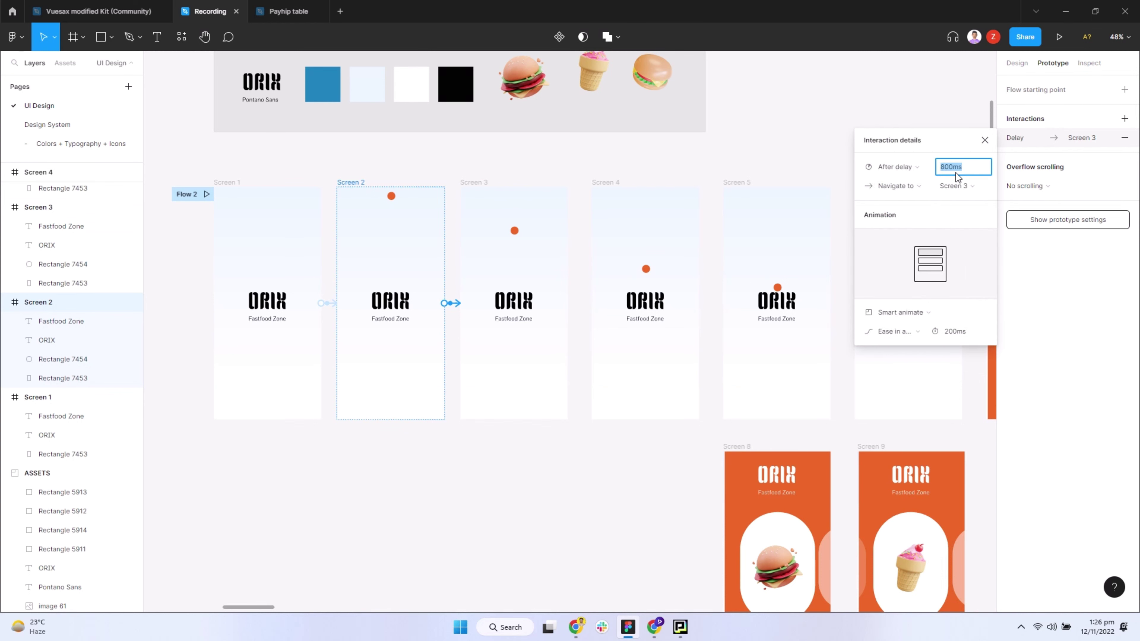
scroll(459, 184, right, 1)
click(458, 188)
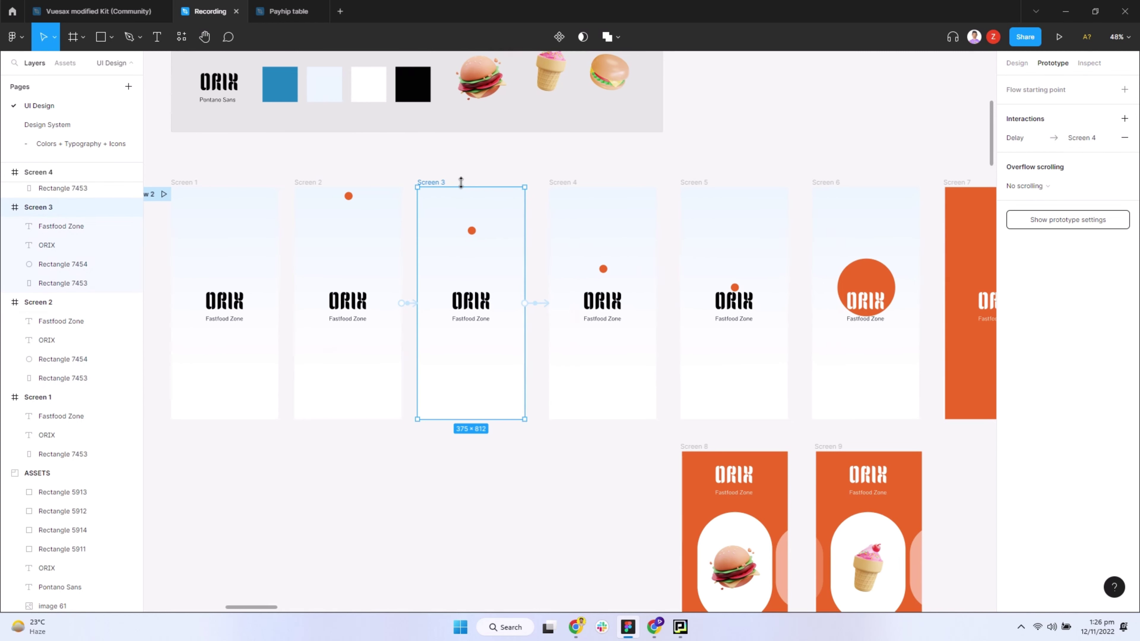
scroll(462, 186, right, 4)
scroll(462, 185, right, 1)
click(574, 290)
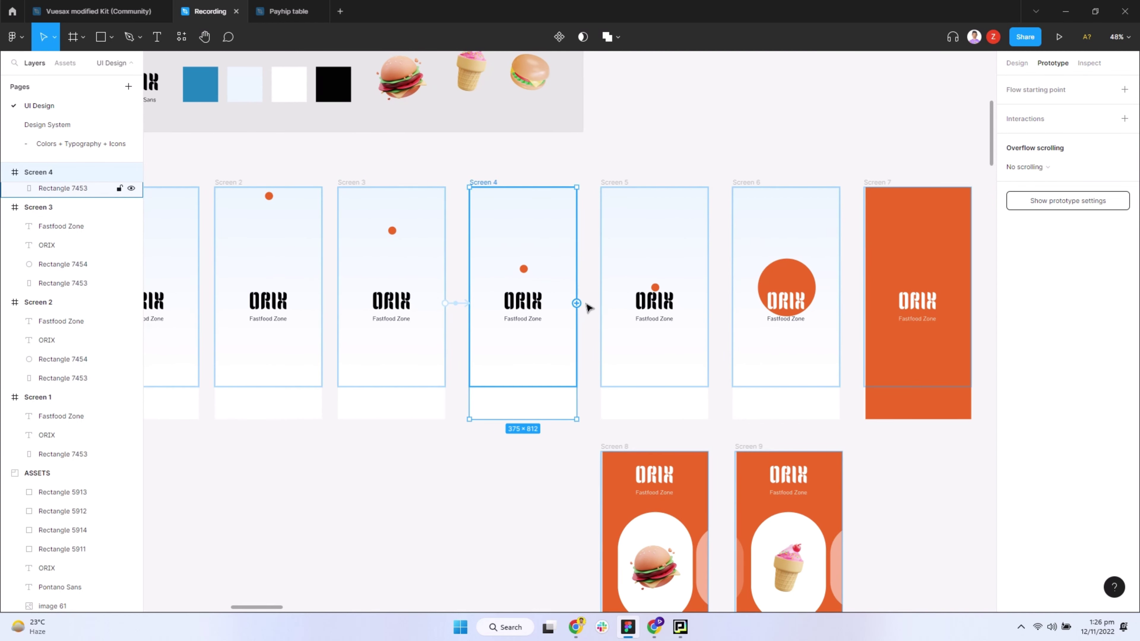
key(Escape)
Step: Link Screen 4 to Screen 5 and Screen 5 to Screen 6, both with After delay triggers
click(497, 182)
drag(576, 303, 587, 212)
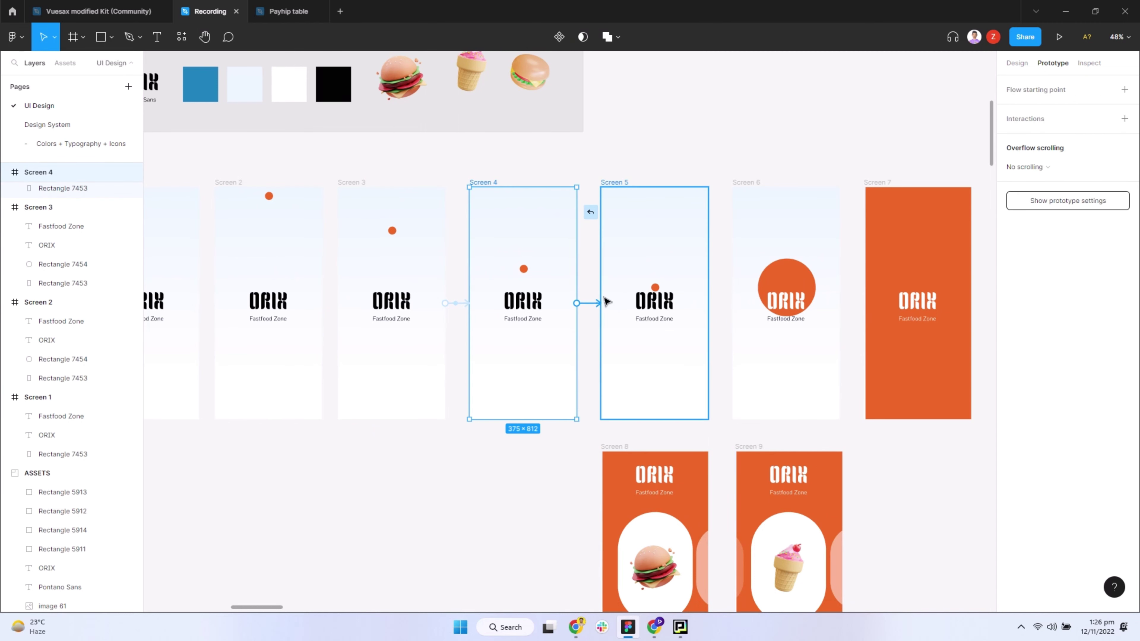
click(894, 167)
click(902, 314)
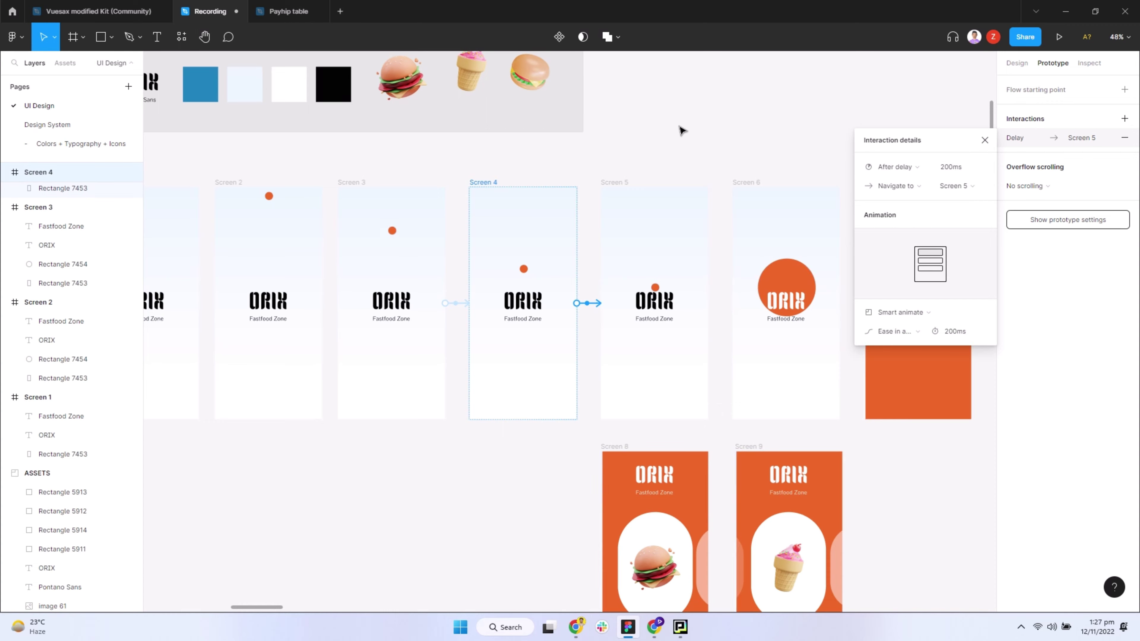
scroll(628, 130, right, 5)
click(413, 183)
drag(501, 304, 578, 288)
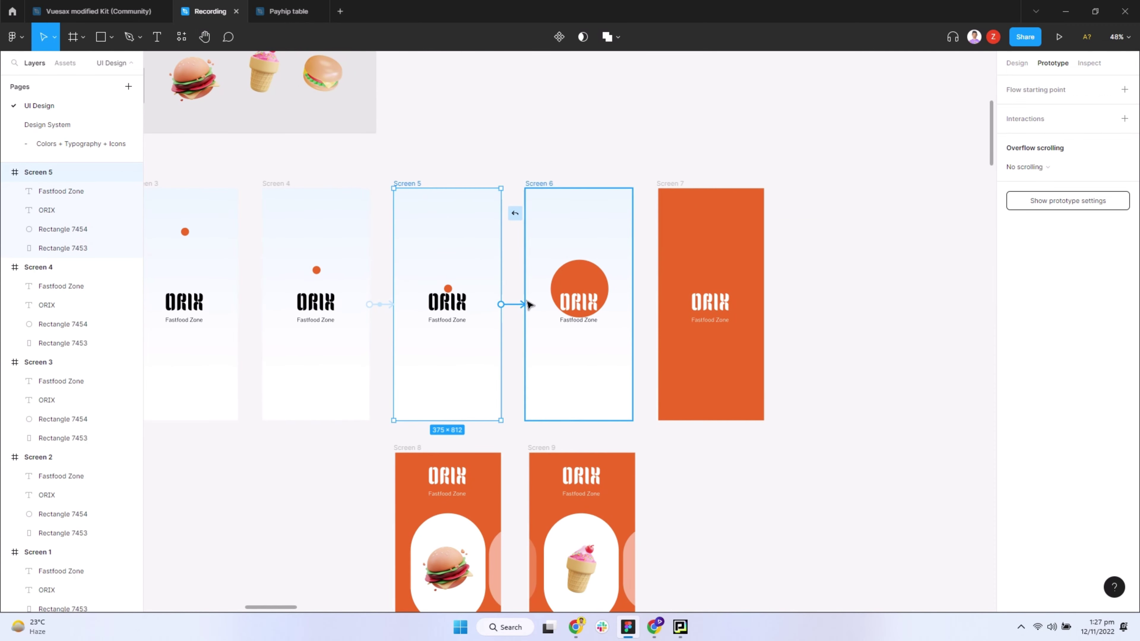
click(901, 167)
click(902, 314)
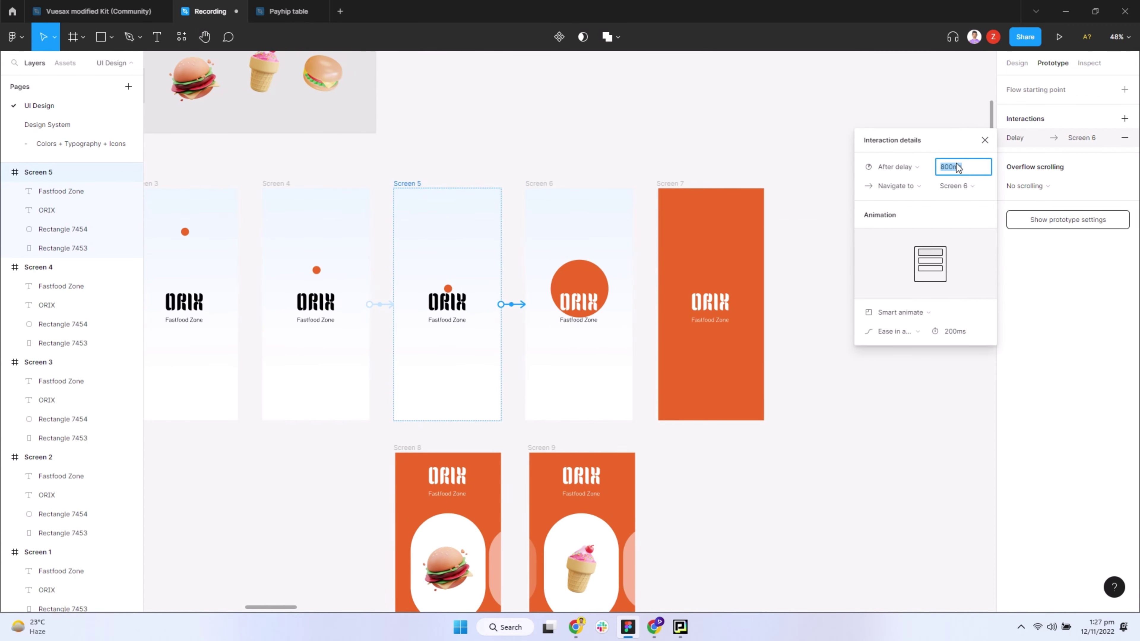
Step: Link Screen 6 to Screen 7 with an After delay trigger and edit its delay value
click(544, 193)
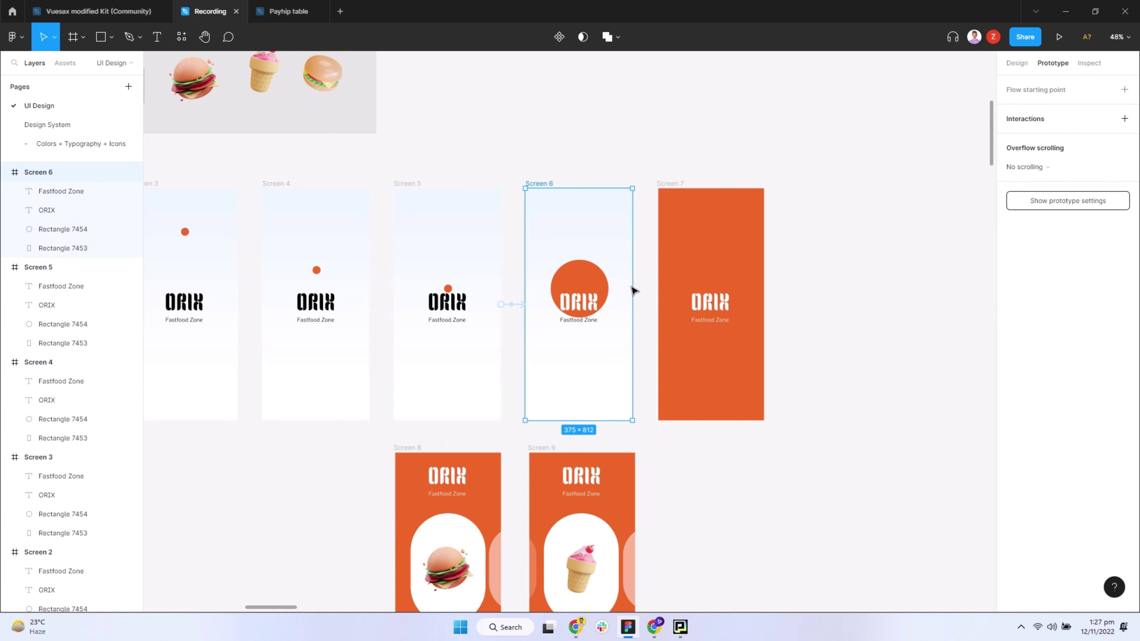
drag(632, 304, 664, 310)
click(893, 167)
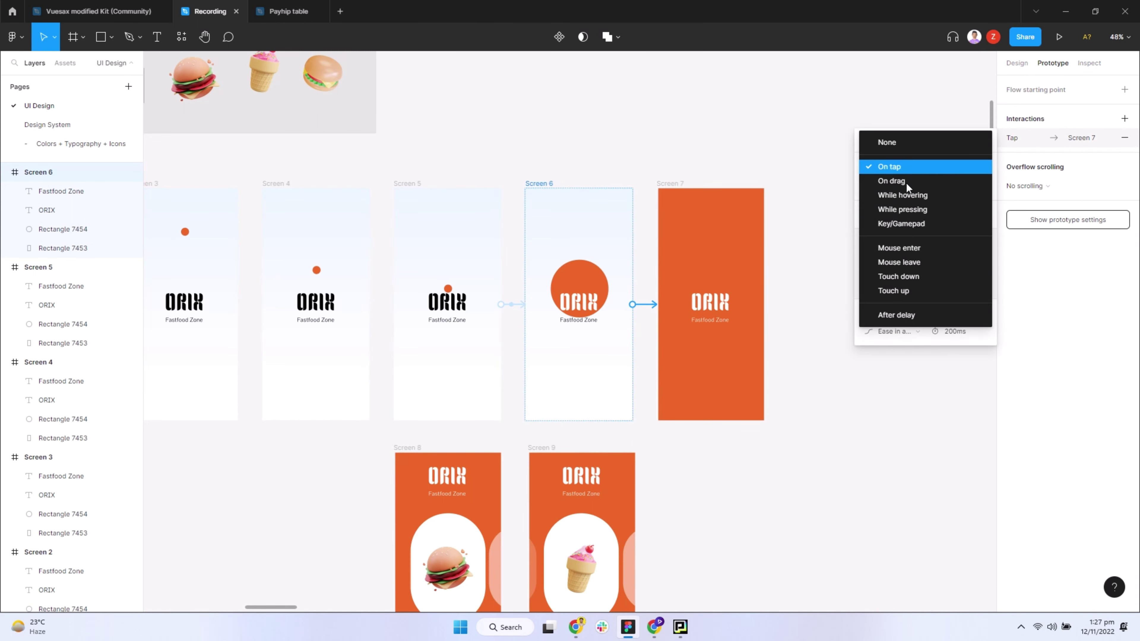
click(896, 315)
text(000)
key(Return)
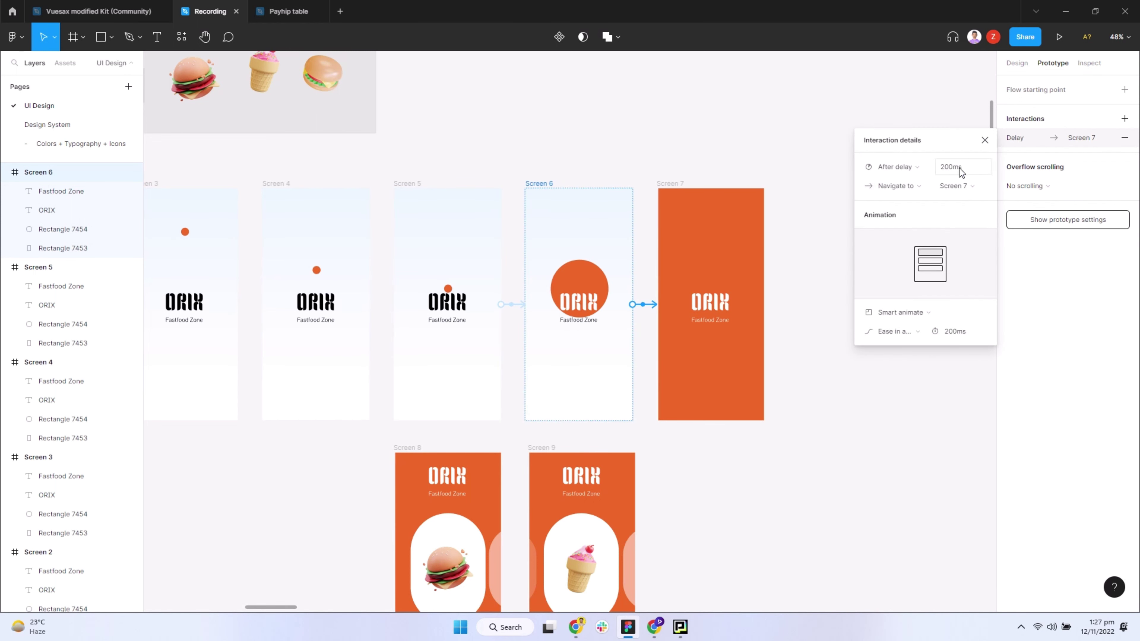
Step: Link Screen 7 to burger Screen 8 after a 300ms delay, adjusting the animation duration
click(673, 183)
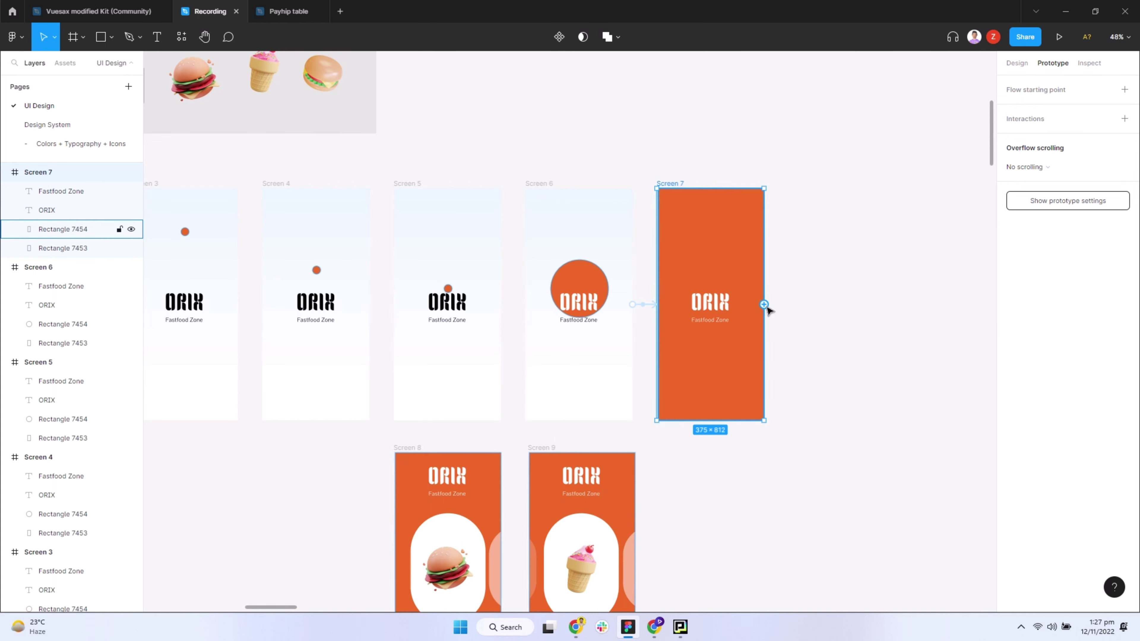
drag(763, 304, 490, 467)
click(915, 175)
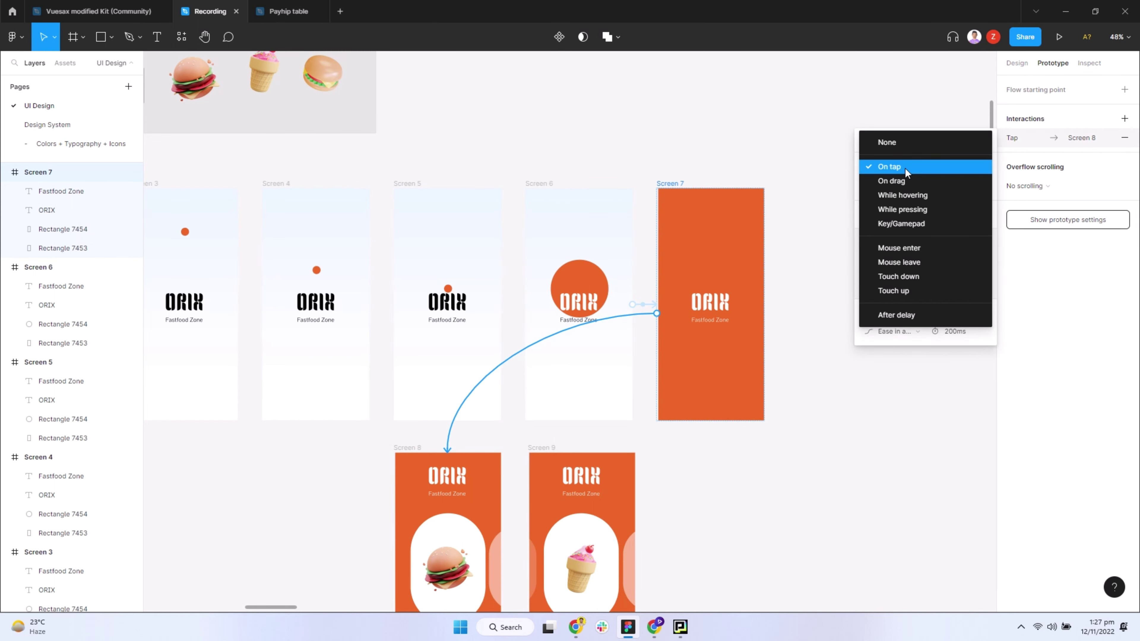
click(911, 316)
text(300)
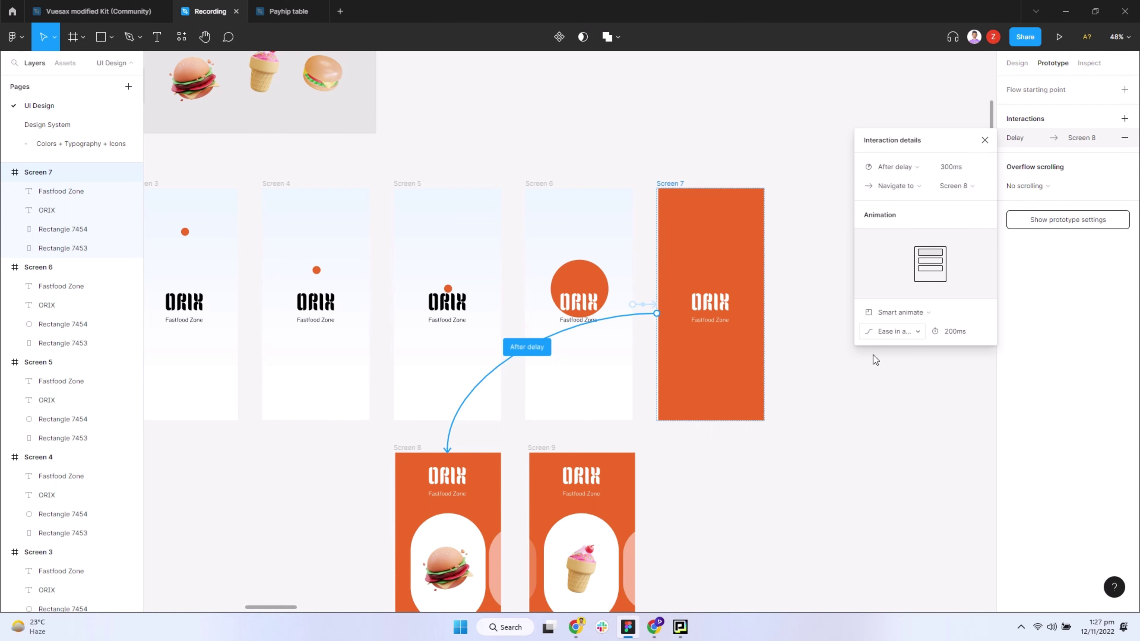
click(956, 332)
text(300)
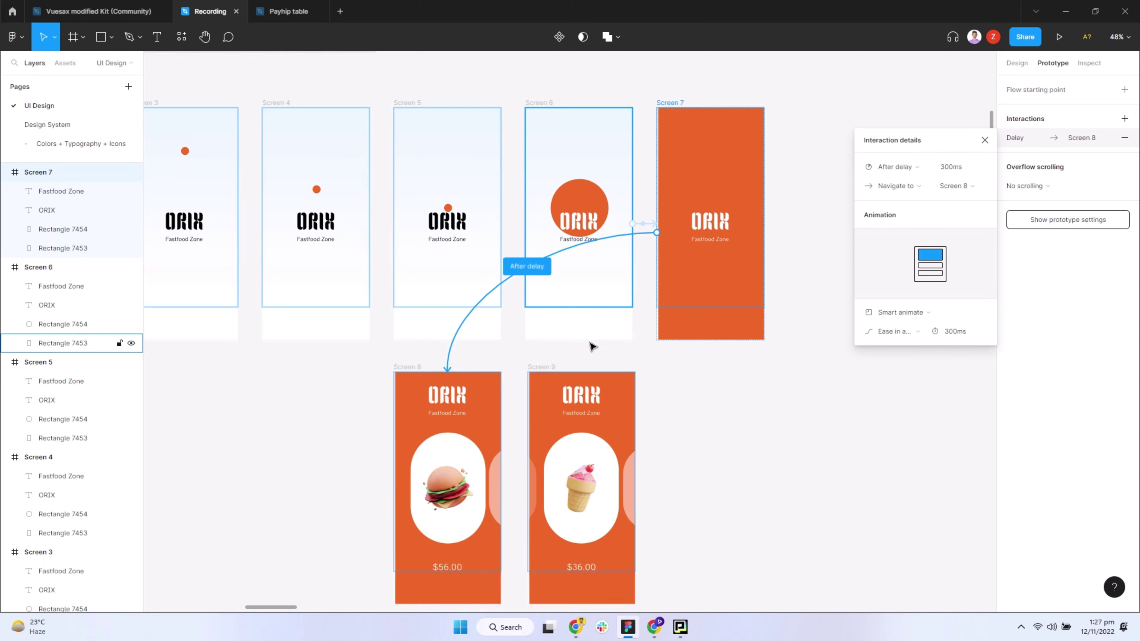
scroll(590, 343, down, 5)
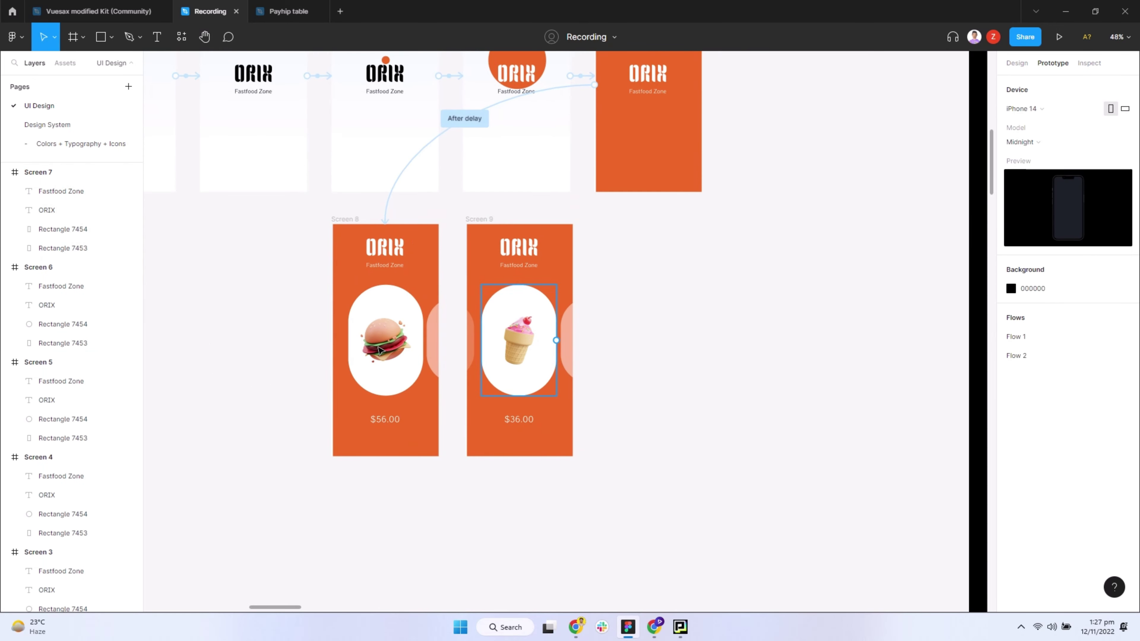
click(404, 337)
ctrl+scroll(426, 341, up, 1)
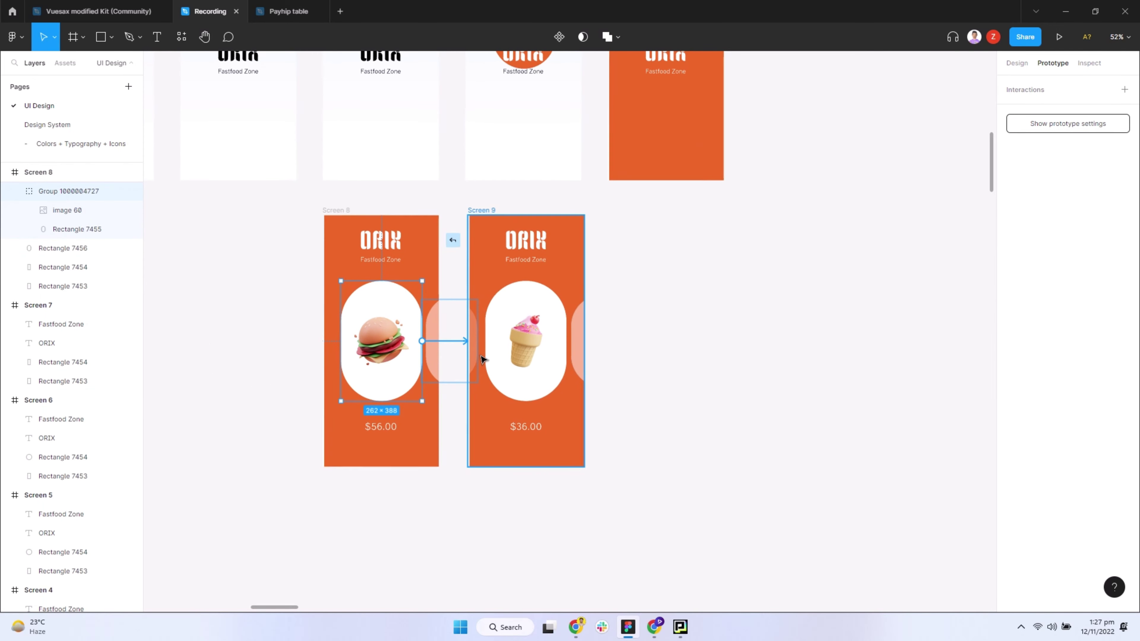
Step: Link Screen 8's burger card to Screen 9 with an On drag trigger and Smart animate
drag(482, 359, 481, 359)
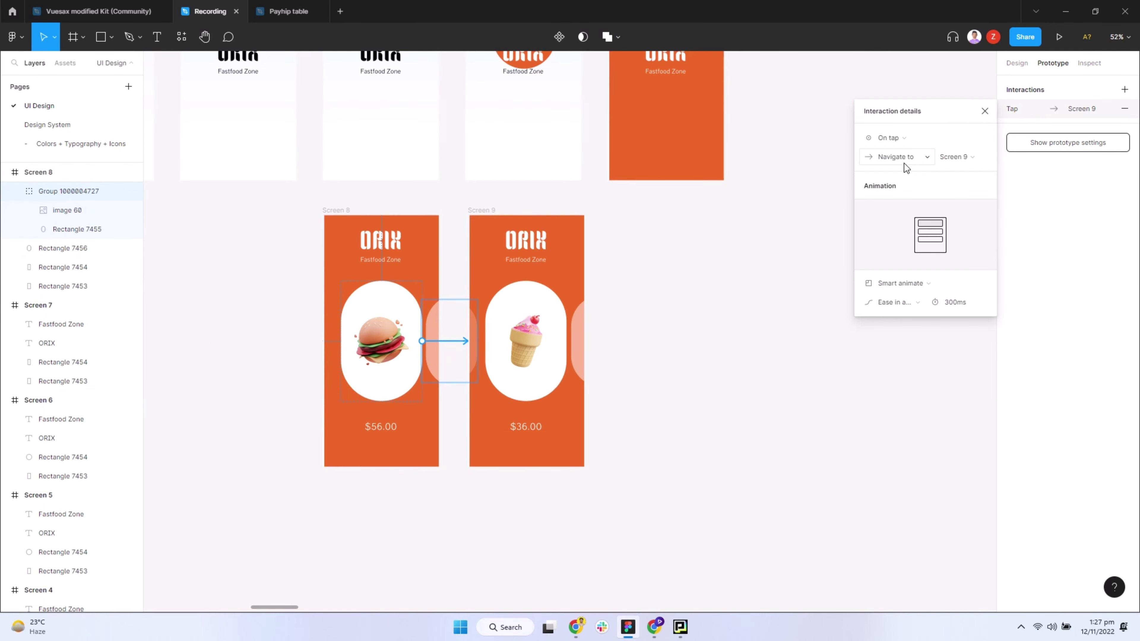
click(889, 137)
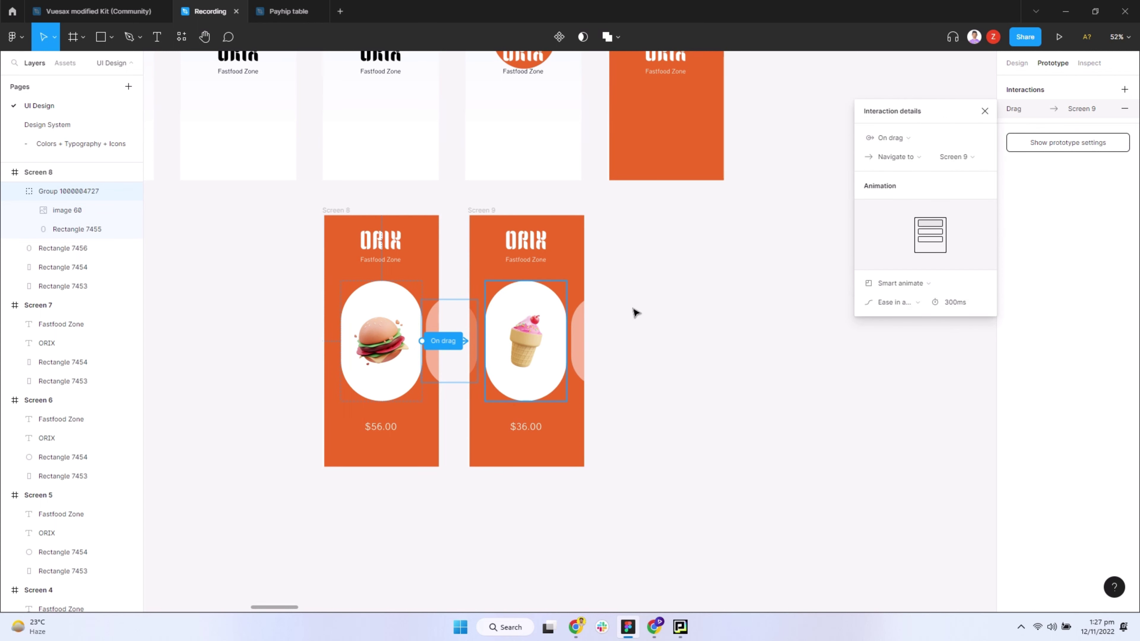
click(895, 284)
click(898, 283)
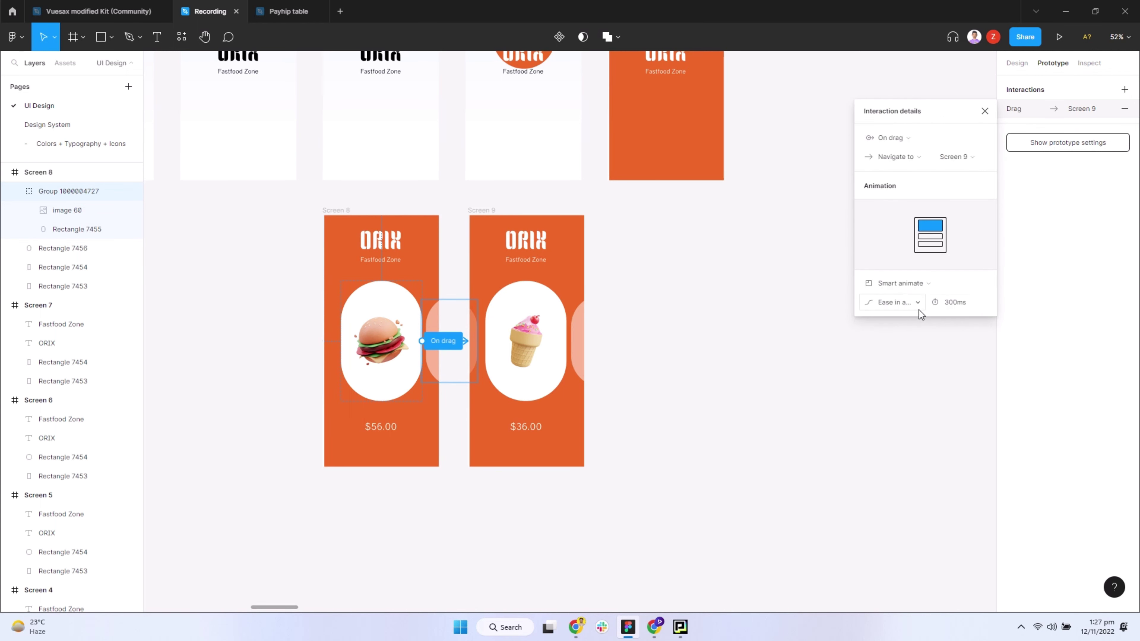
Step: Link Screen 9's ice-cream card back to Screen 8 with an On drag trigger
click(544, 336)
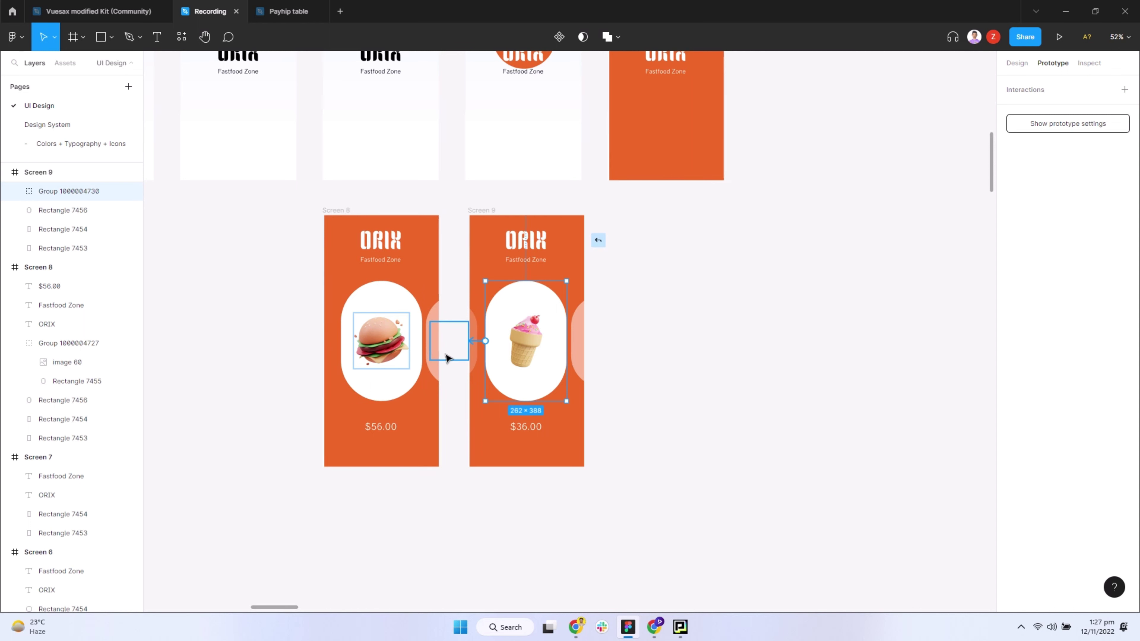
drag(437, 357, 438, 341)
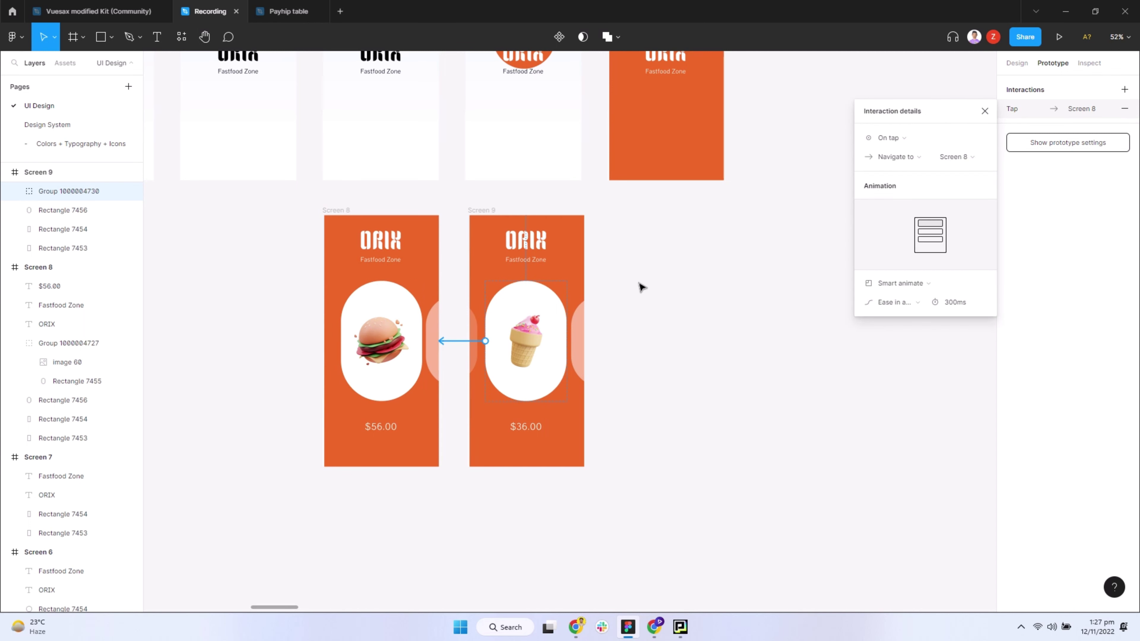
click(903, 148)
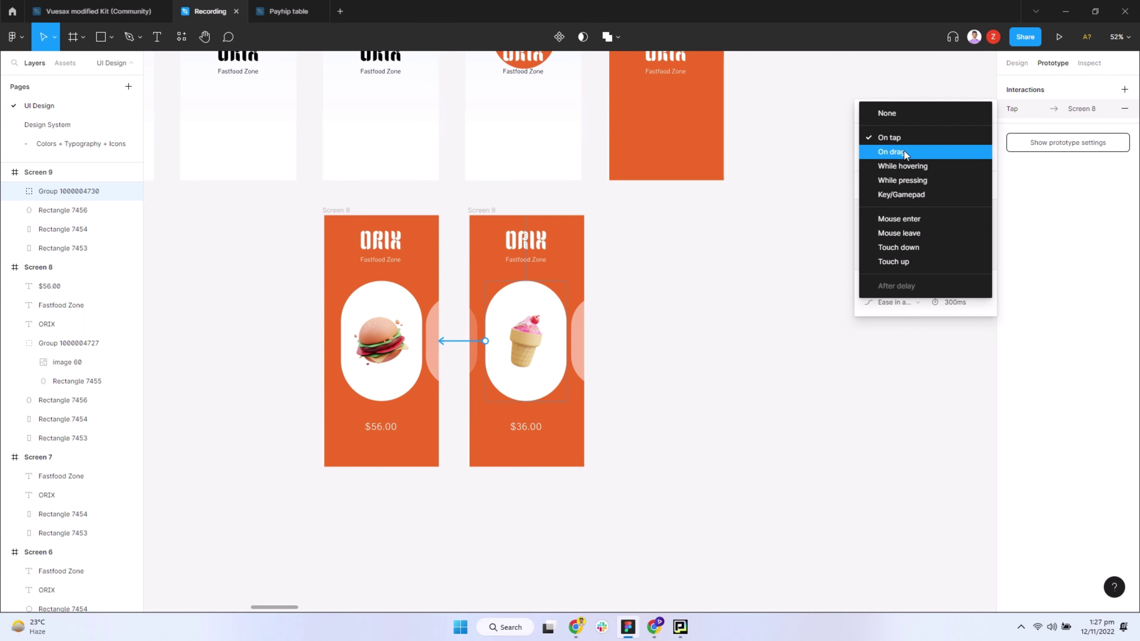
click(651, 336)
scroll(575, 419, up, 3)
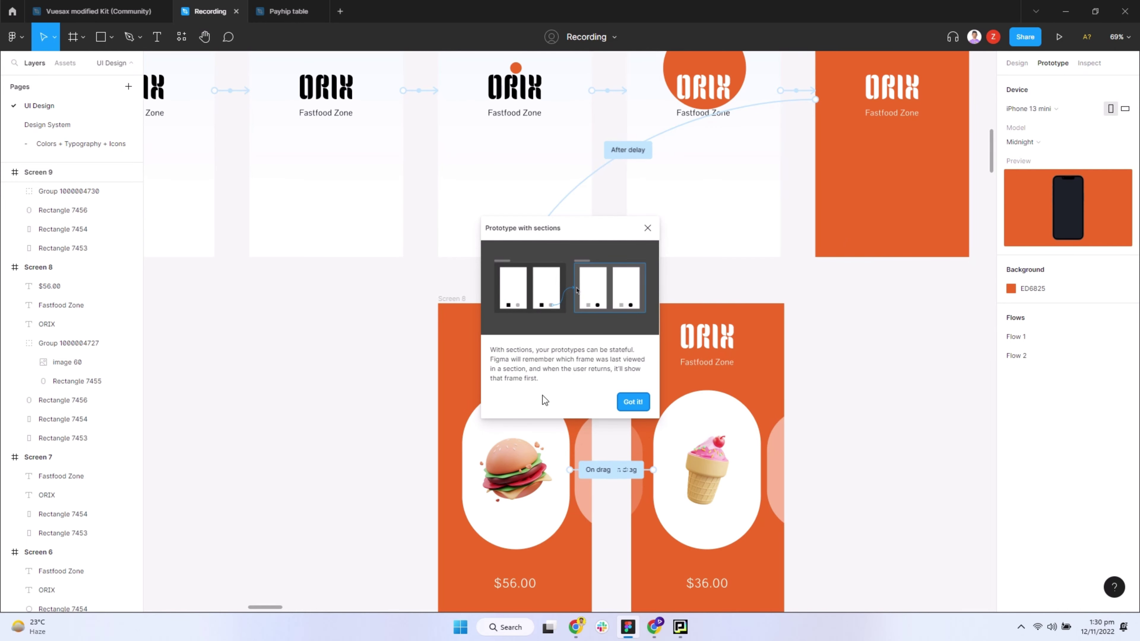
Step: Dismiss the sections tip and present Flow 2 to watch the ORIX splash screens play
click(633, 401)
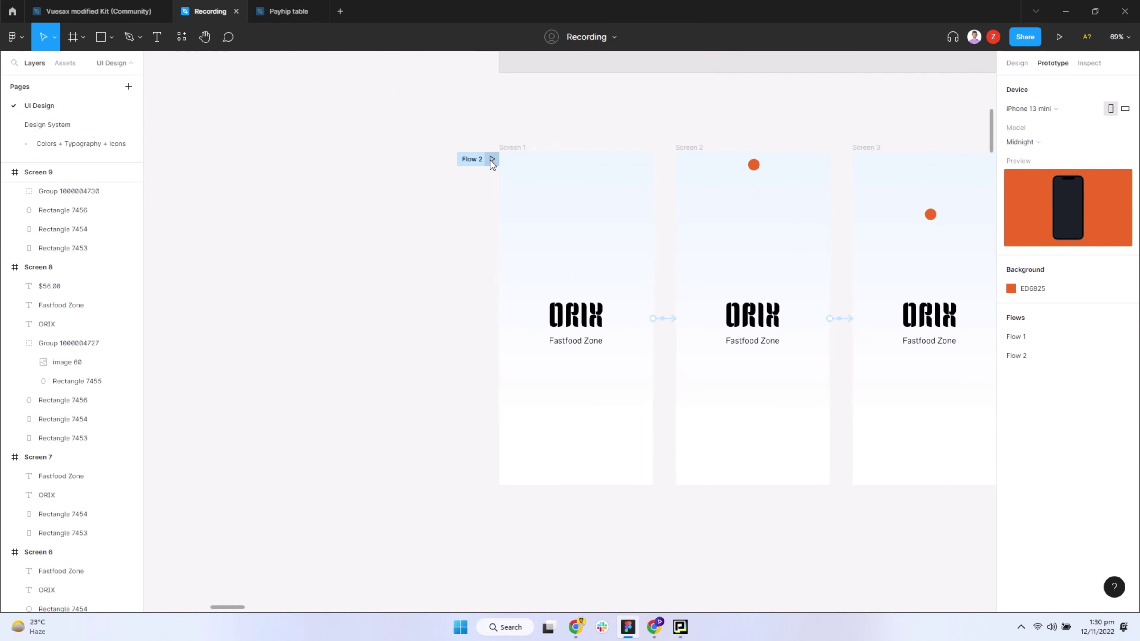
click(489, 159)
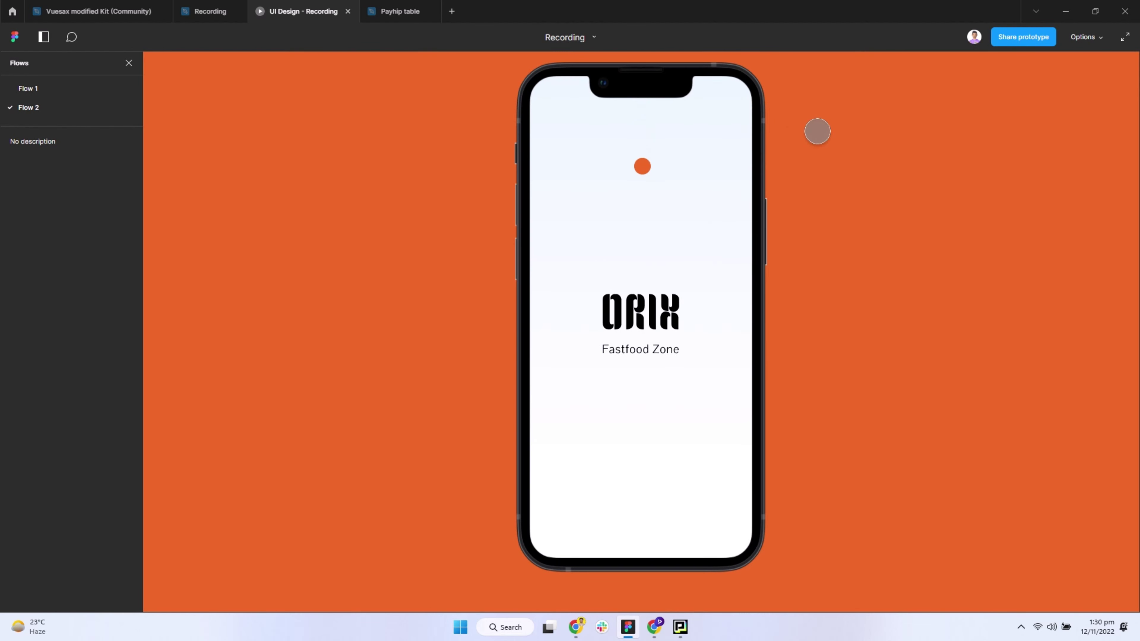